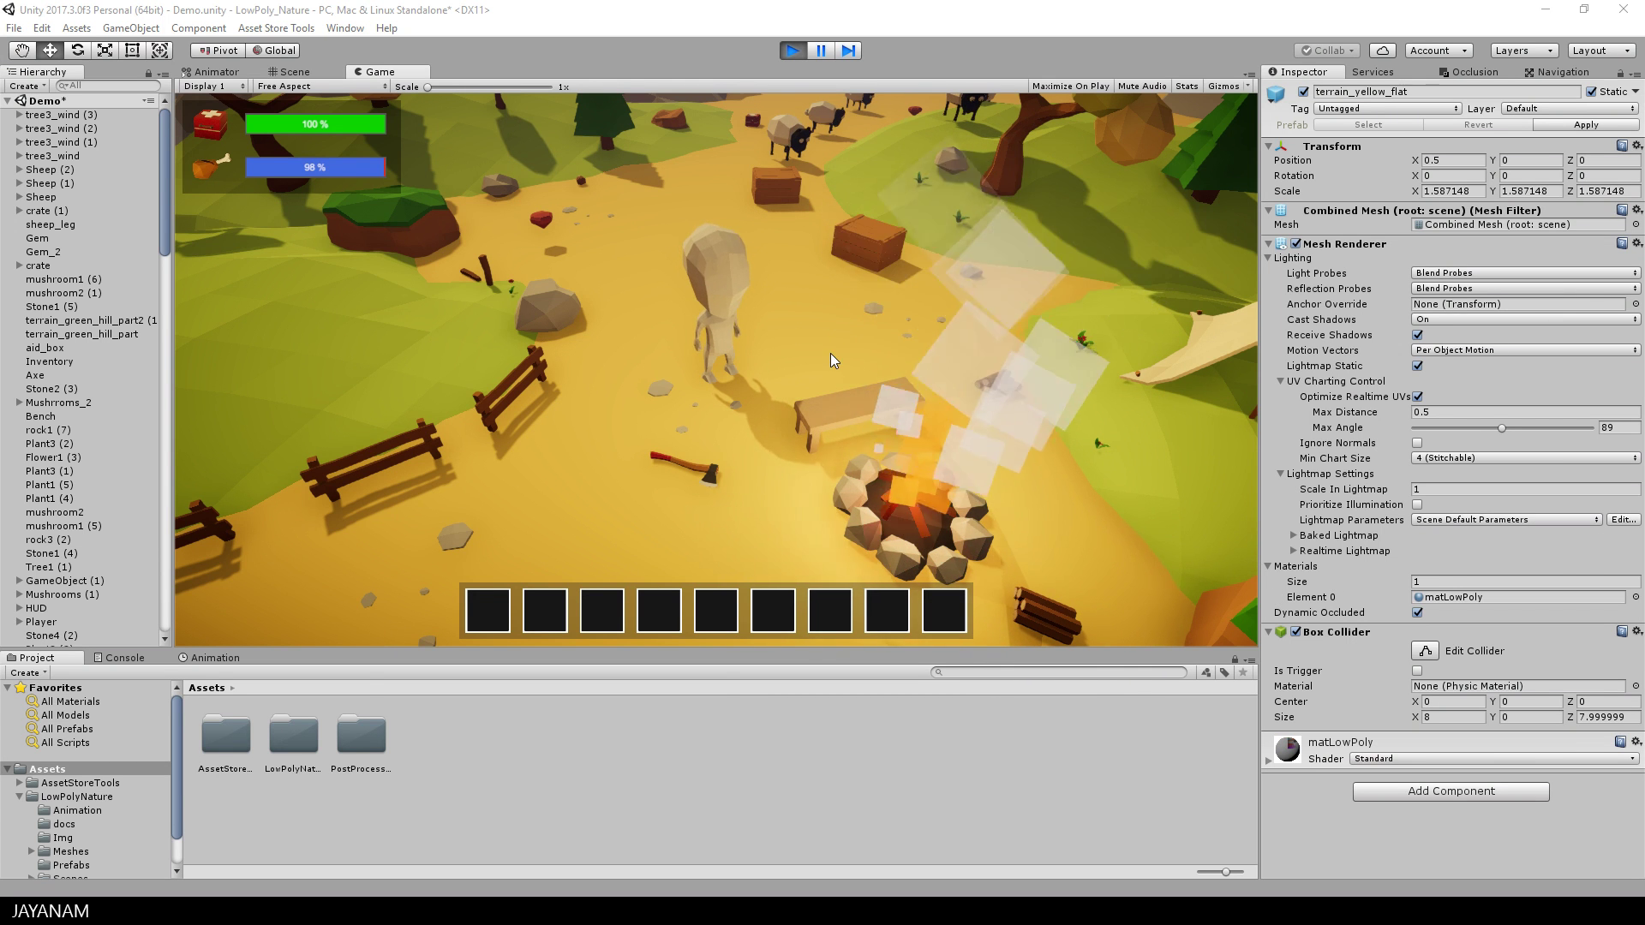
Step: Play-test the character by running and jumping around the campfire, crates and fences, and stop the game
{"action": "key", "text": "d"}
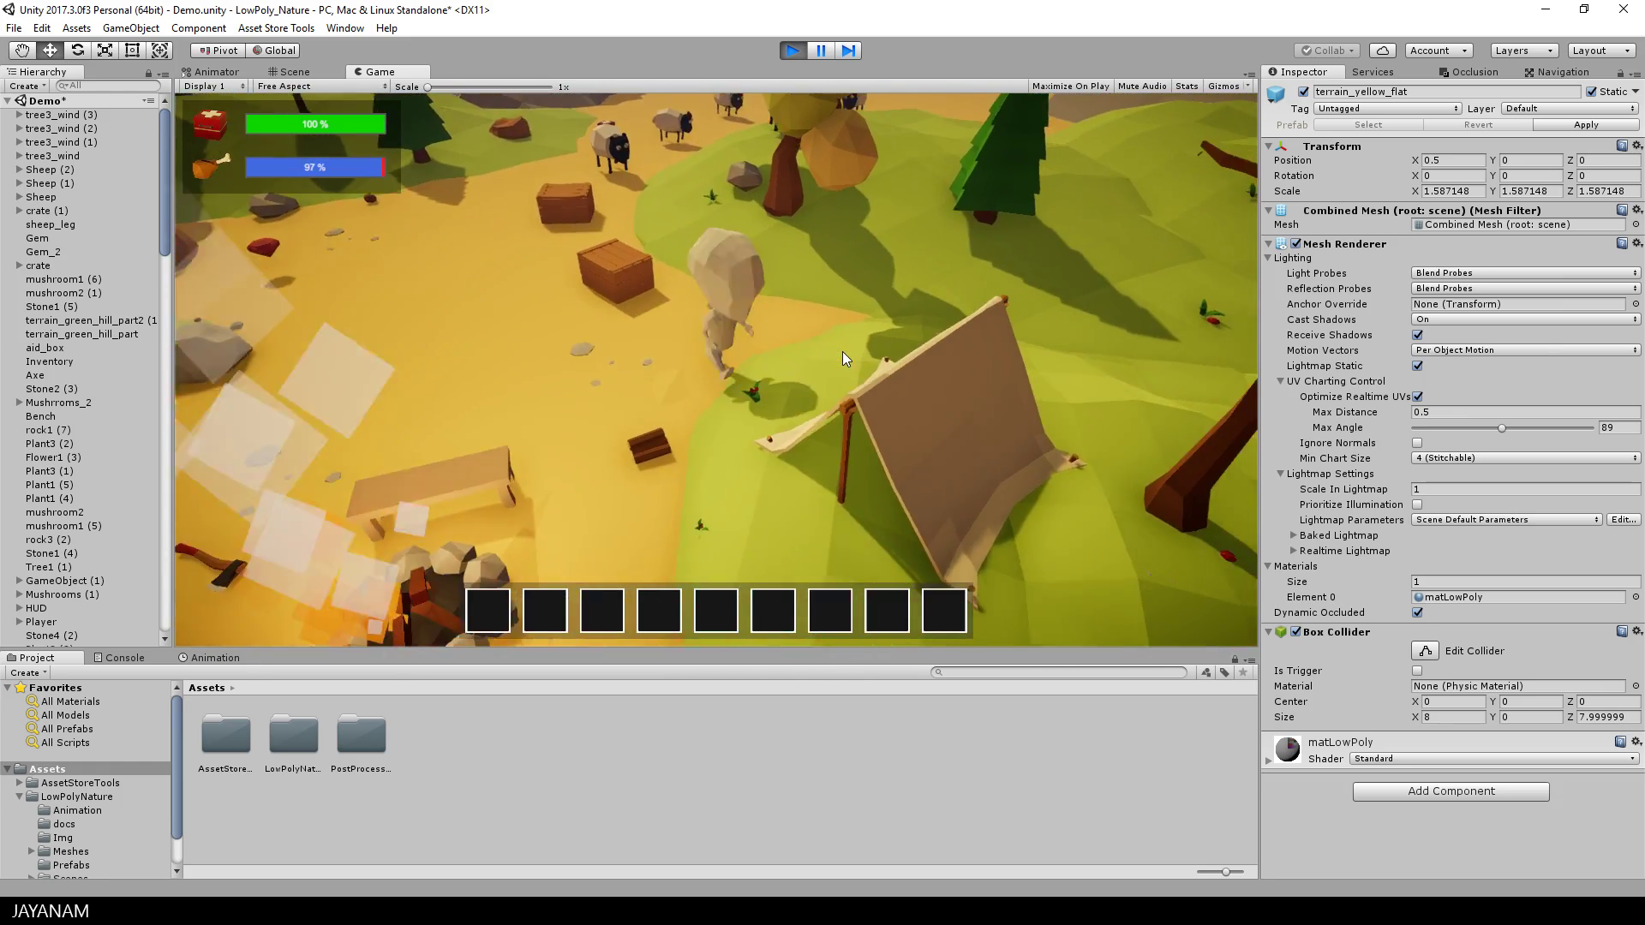
{"action": "key", "text": "a"}
{"action": "key", "text": "a"}
{"action": "key", "text": "w"}
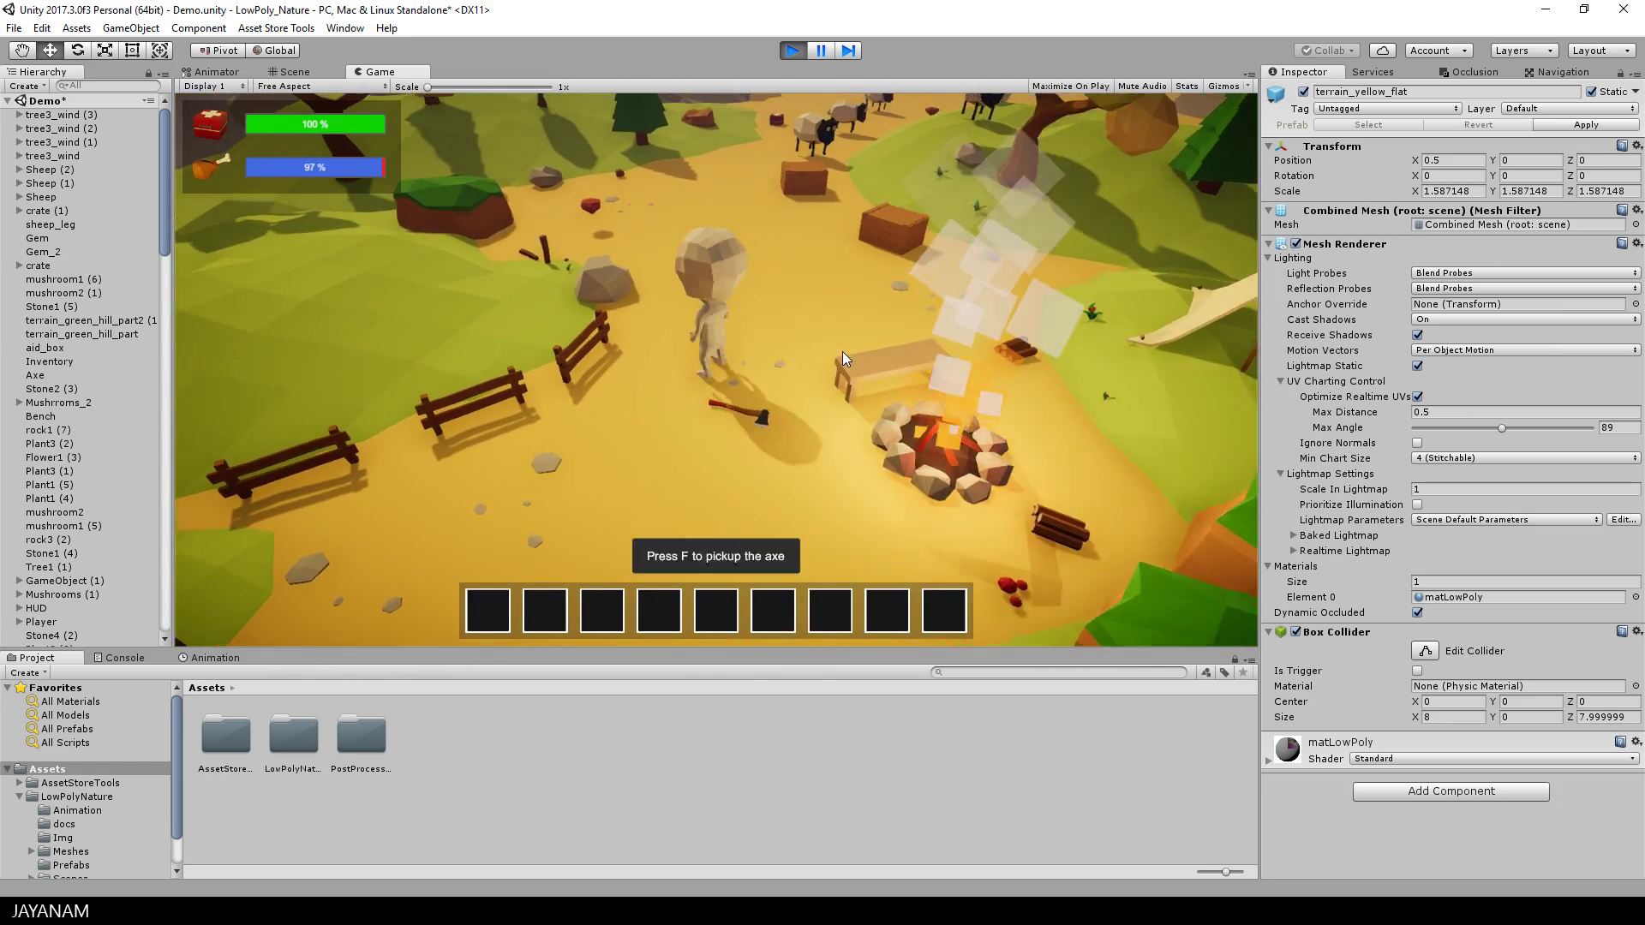
{"action": "key", "text": "space"}
{"action": "key", "text": "w"}
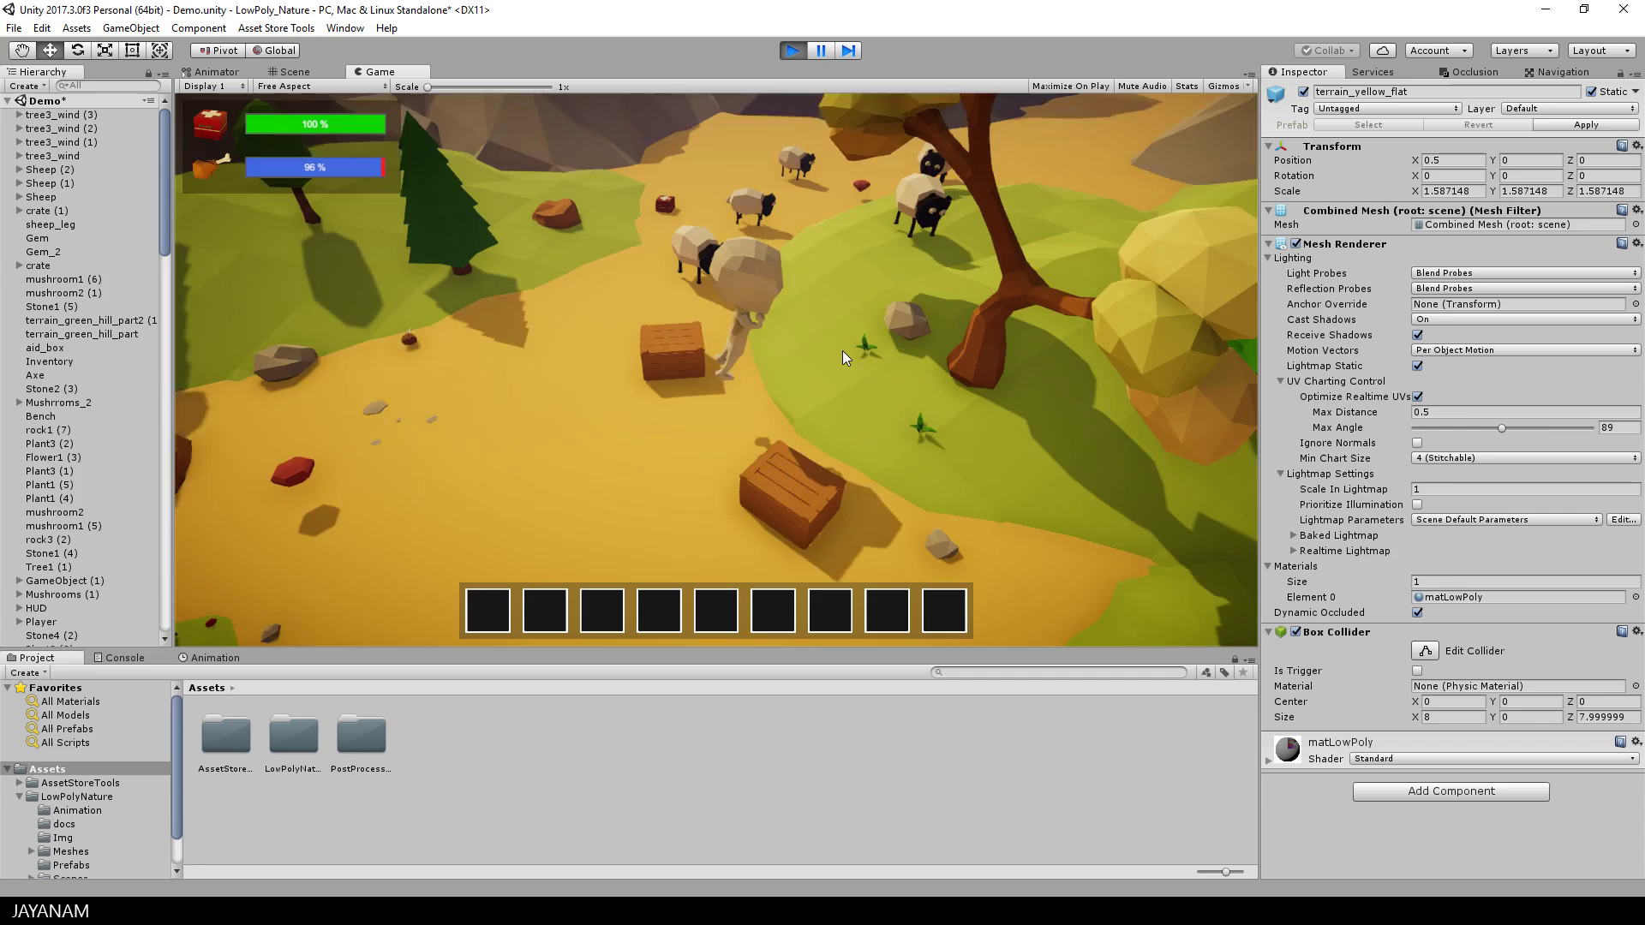
{"action": "key", "text": "s"}
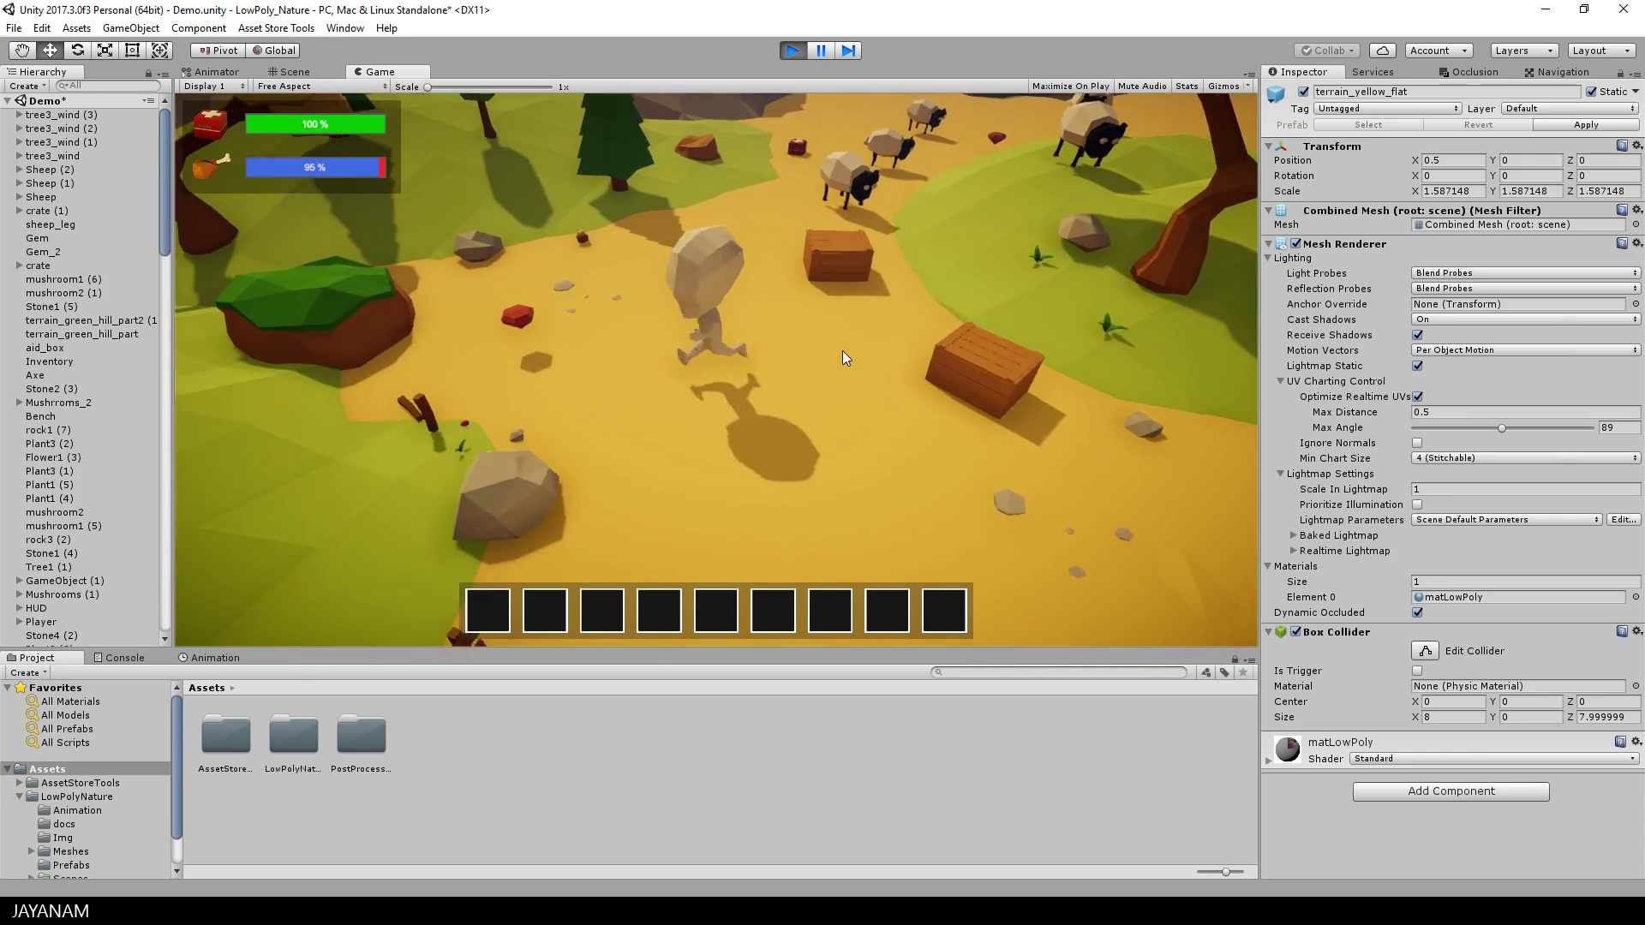
{"action": "key", "text": "s"}
{"action": "key", "text": "d"}
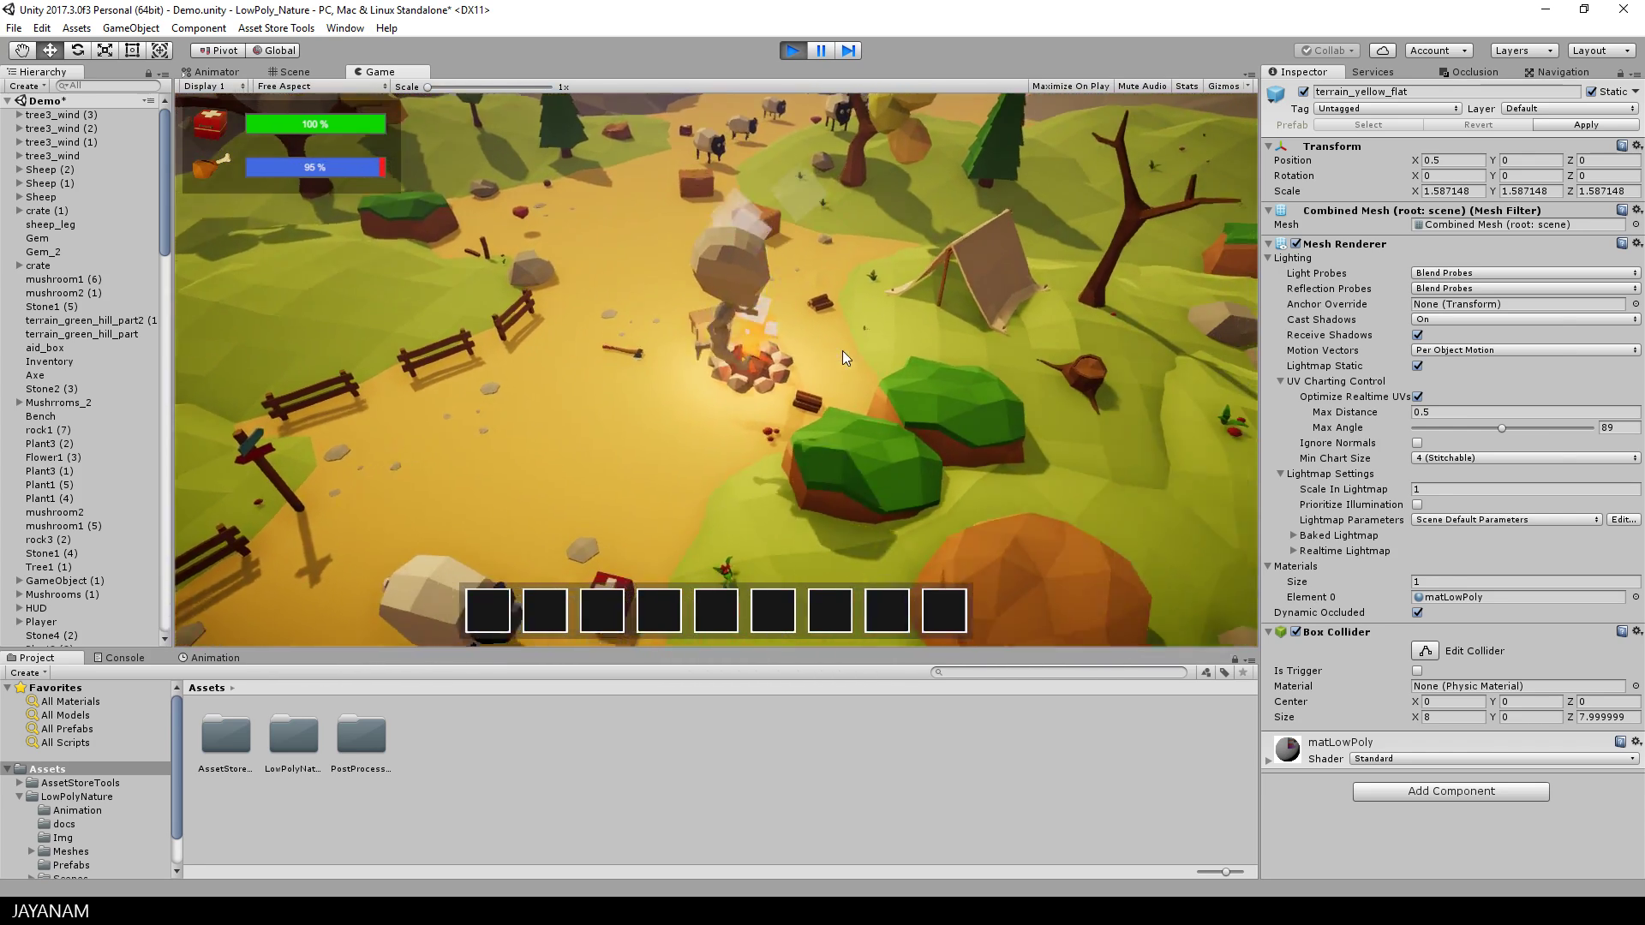
{"action": "key", "text": "s"}
{"action": "key", "text": "a"}
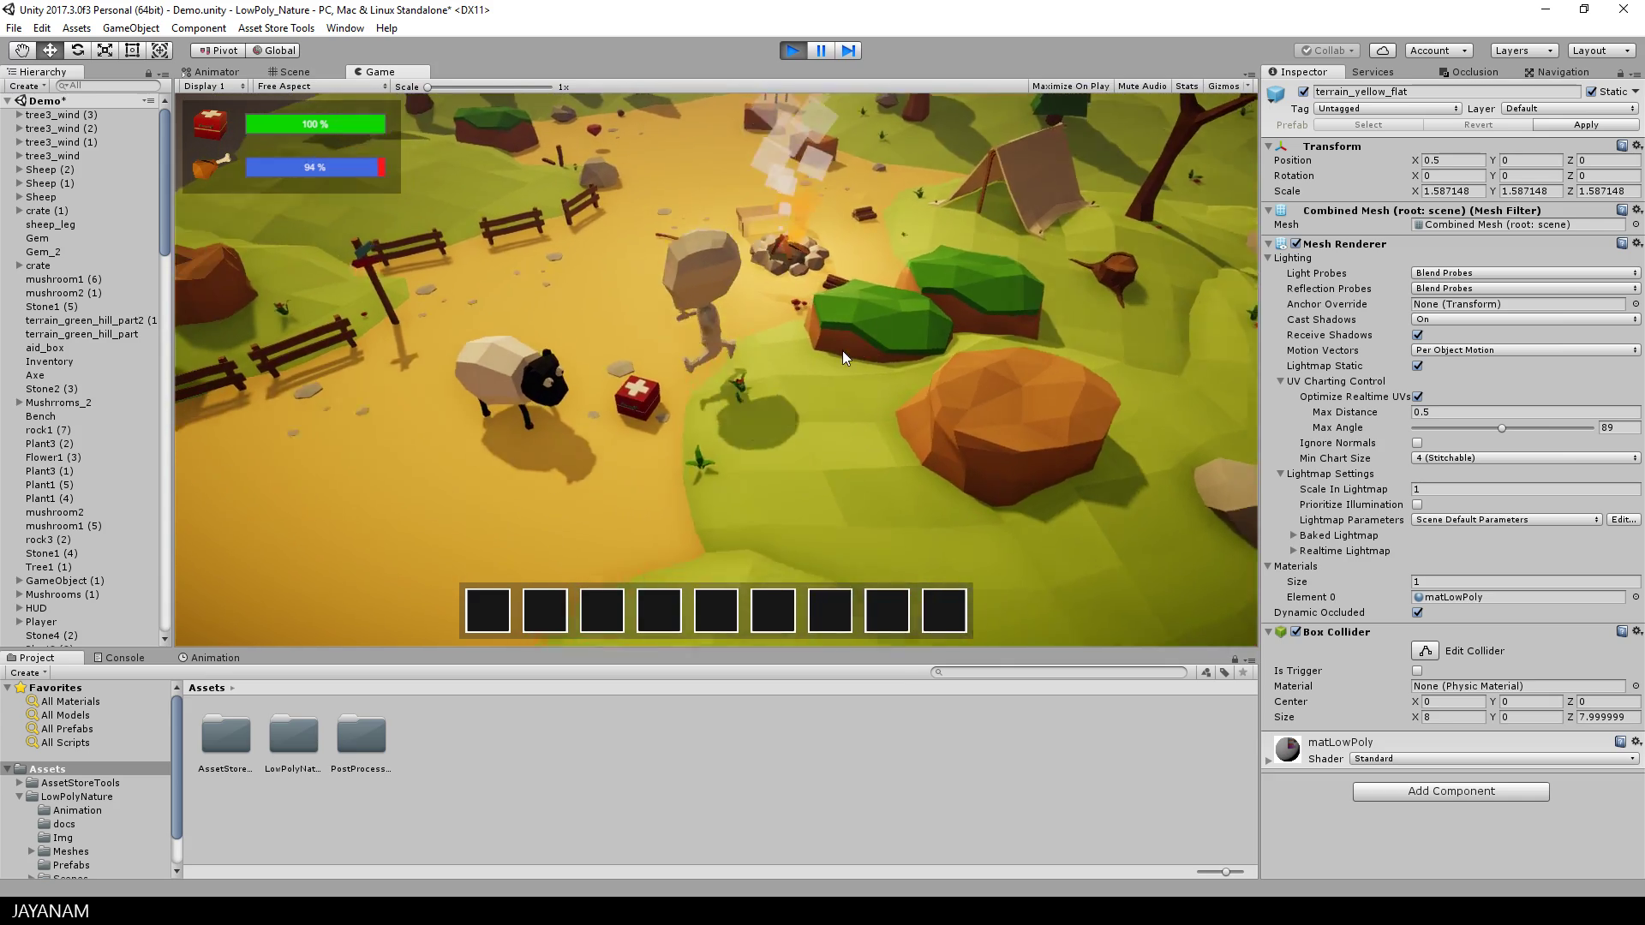
{"action": "key", "text": "w"}
{"action": "key", "text": "a"}
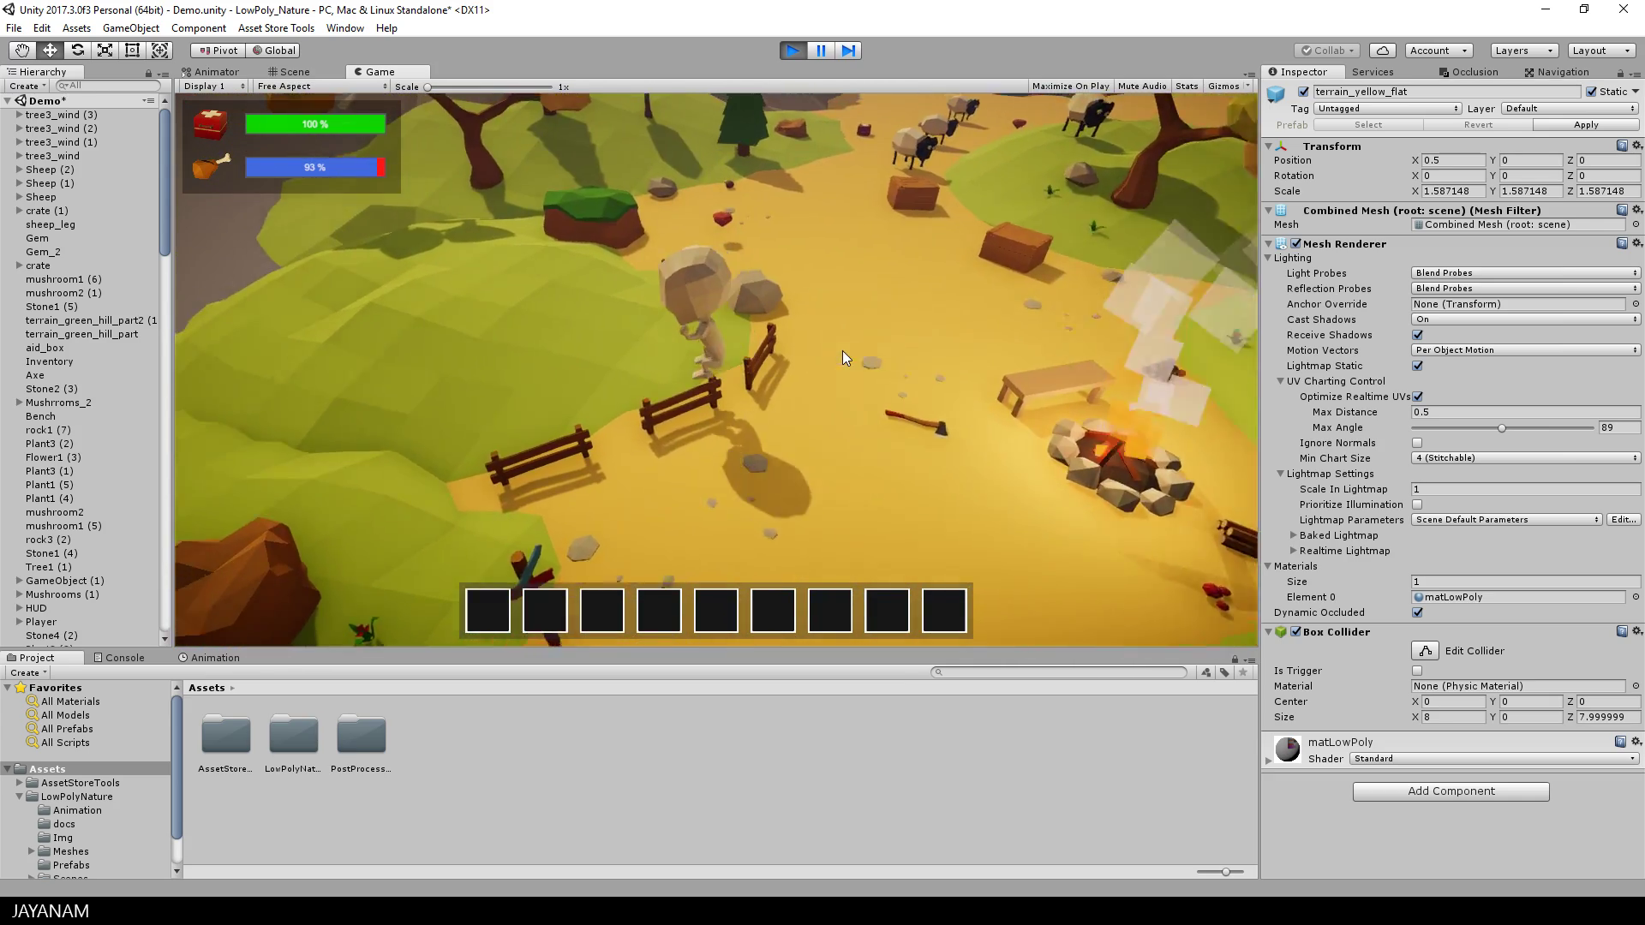
{"action": "key", "text": "s"}
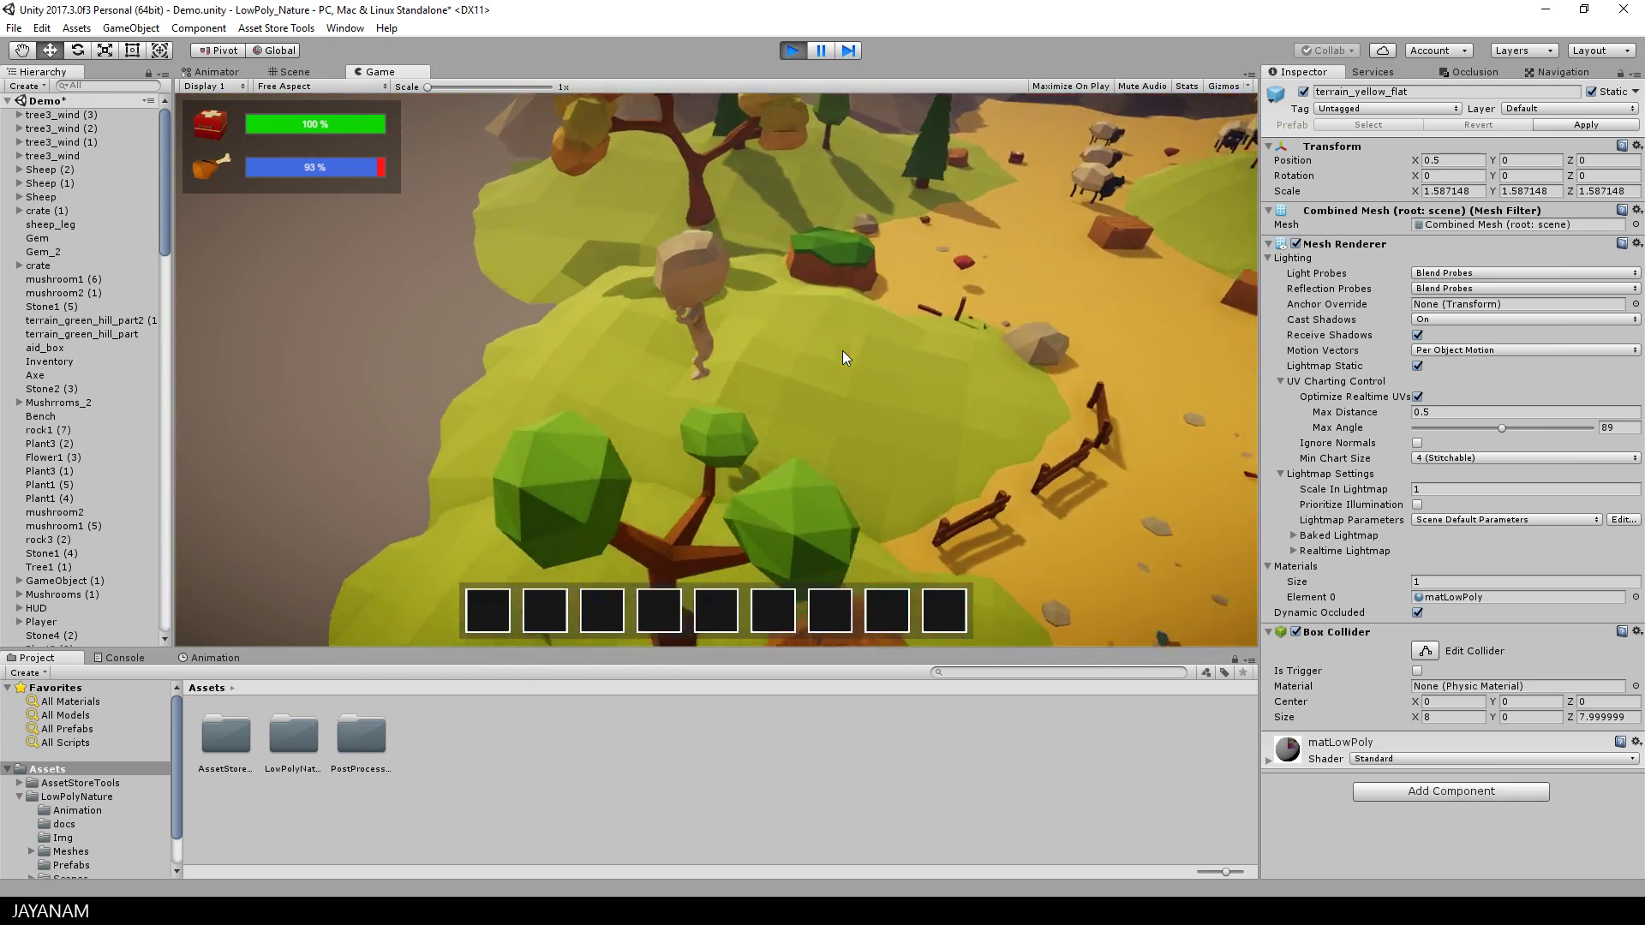
{"action": "key", "text": "d"}
{"action": "key", "text": "s"}
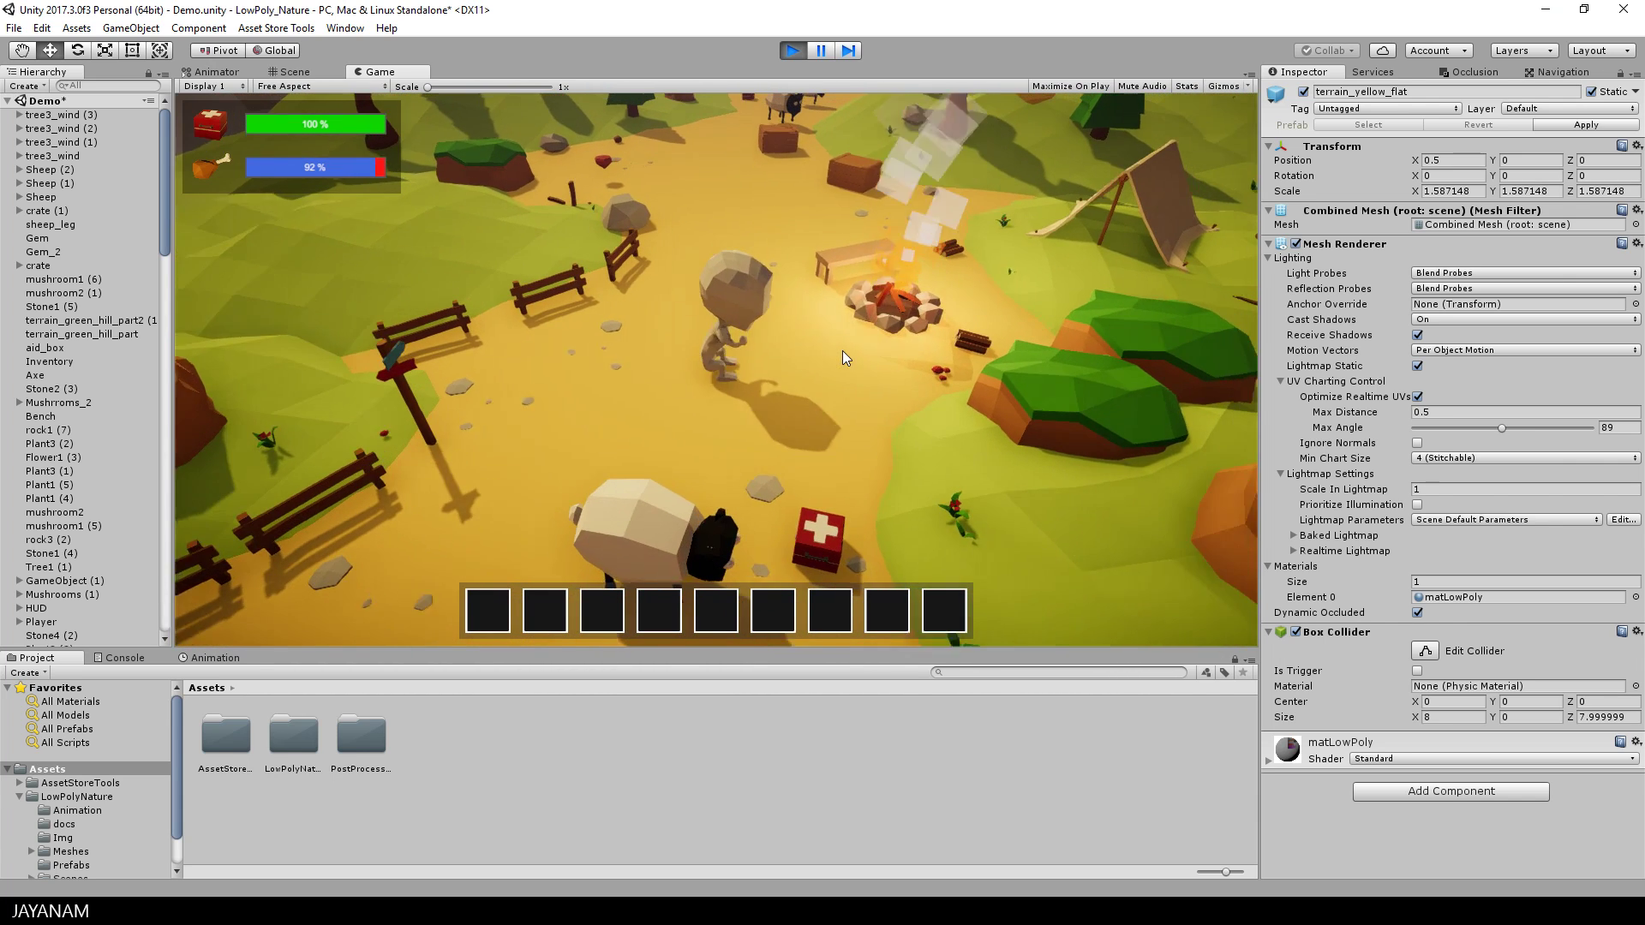
{"action": "key", "text": "ctrl+p"}
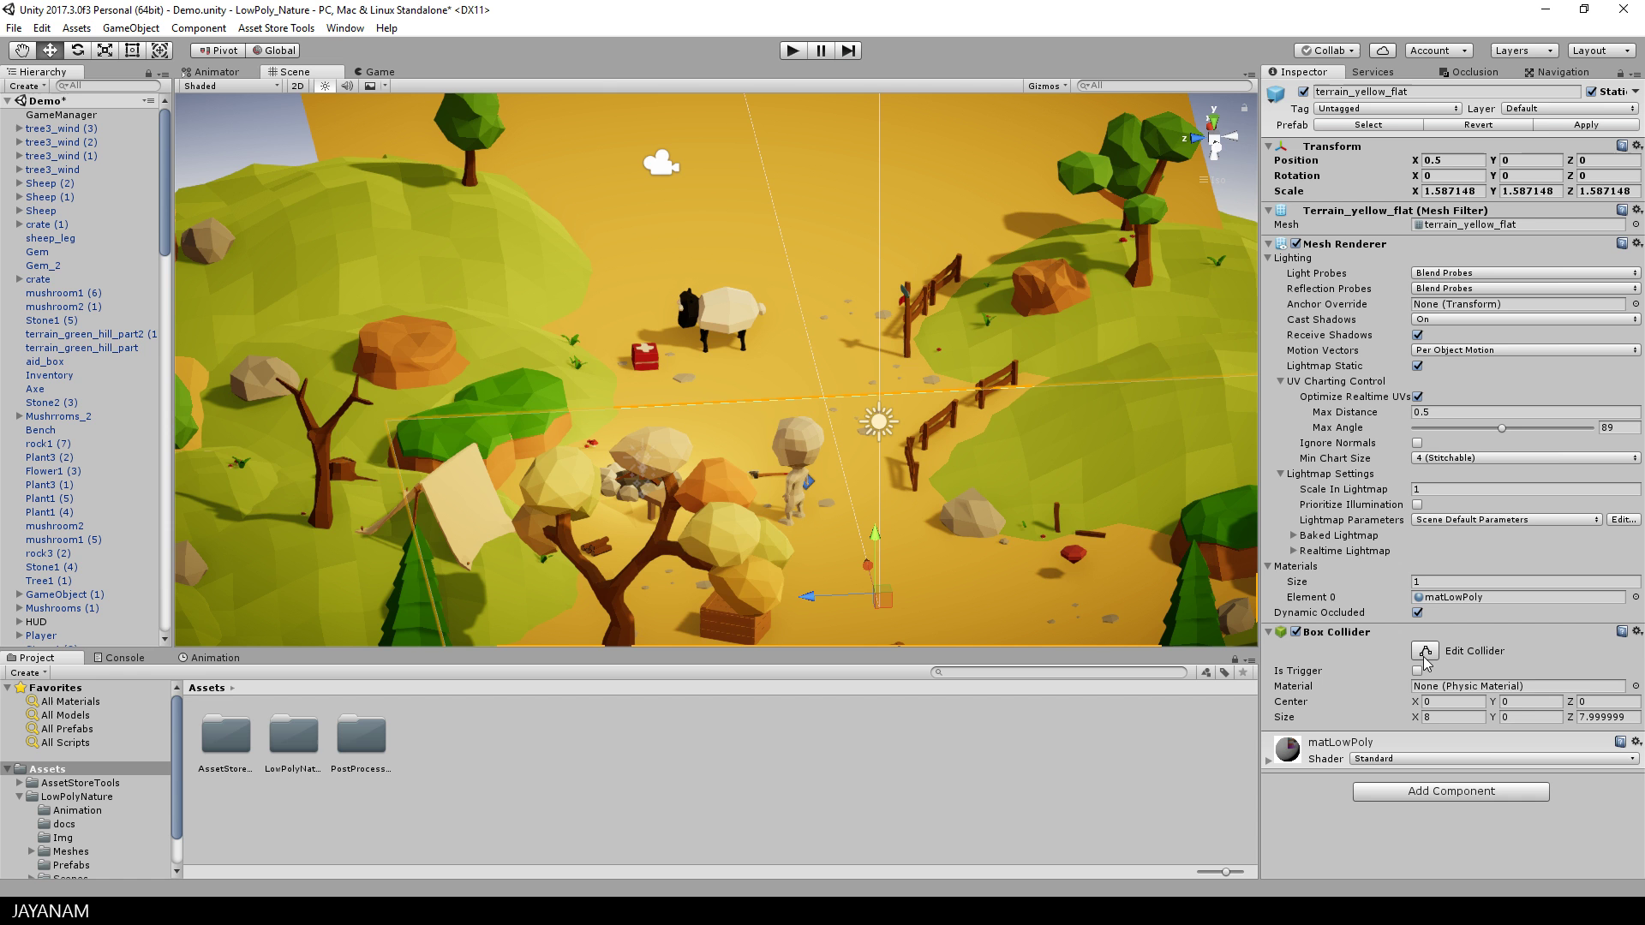
Step: Select the Player character in the scene and set its Player Controller Jump Speed to 13
{"action": "left_click_drag", "start_coordinate": [805, 461], "coordinate": [881, 421], "text": "alt"}
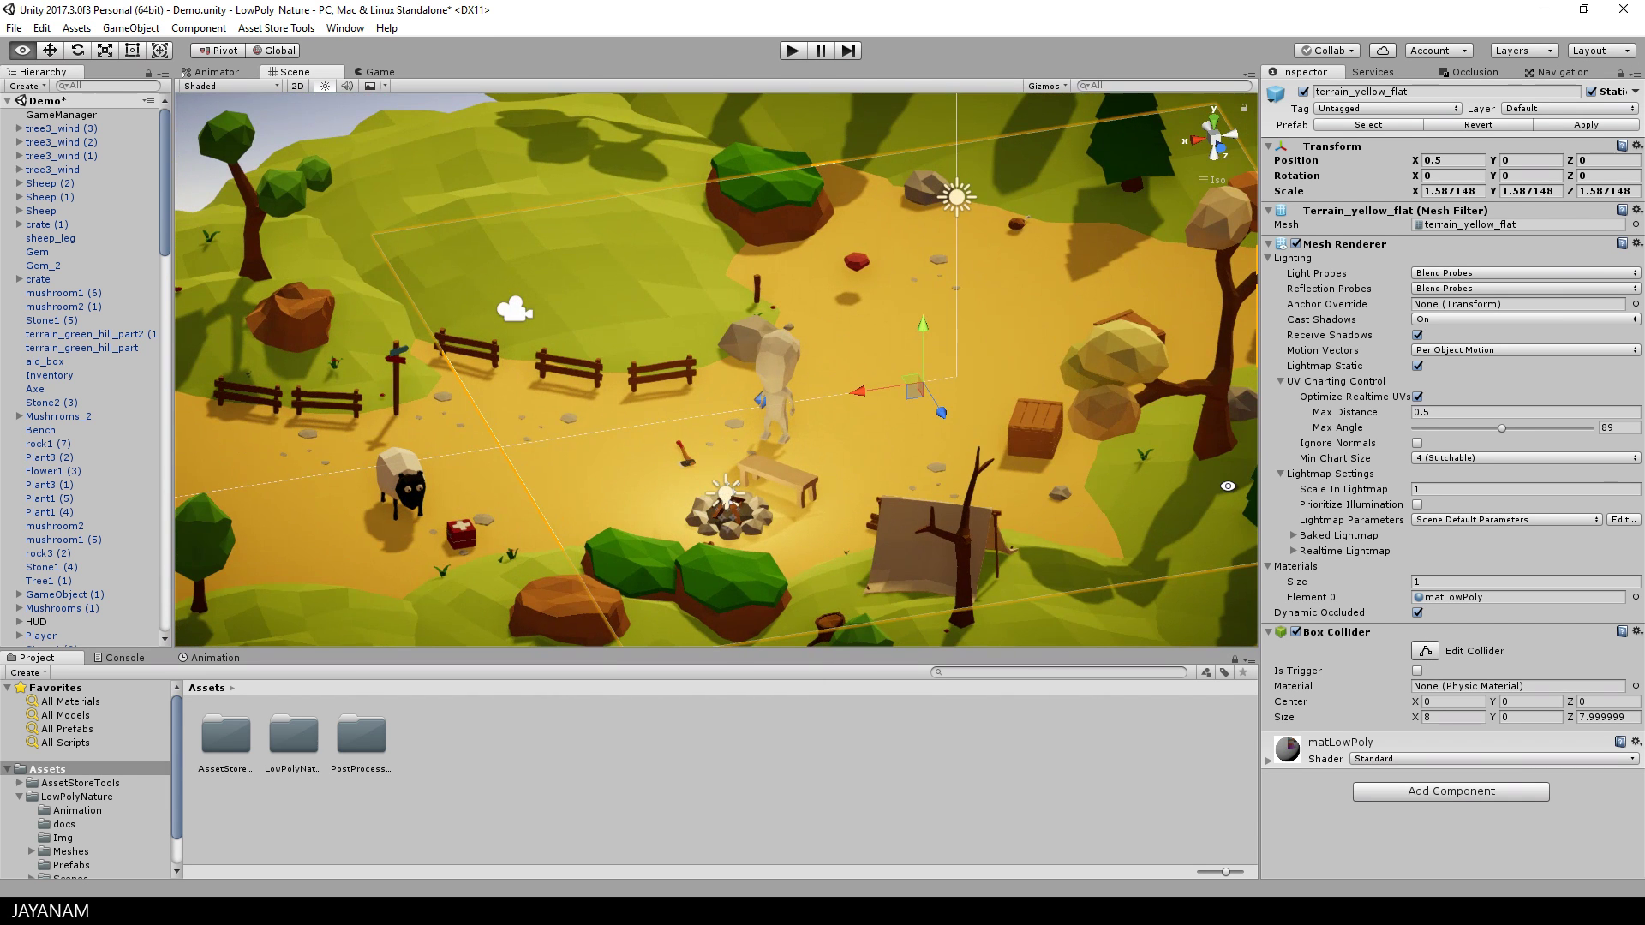
{"action": "left_click", "coordinate": [778, 367]}
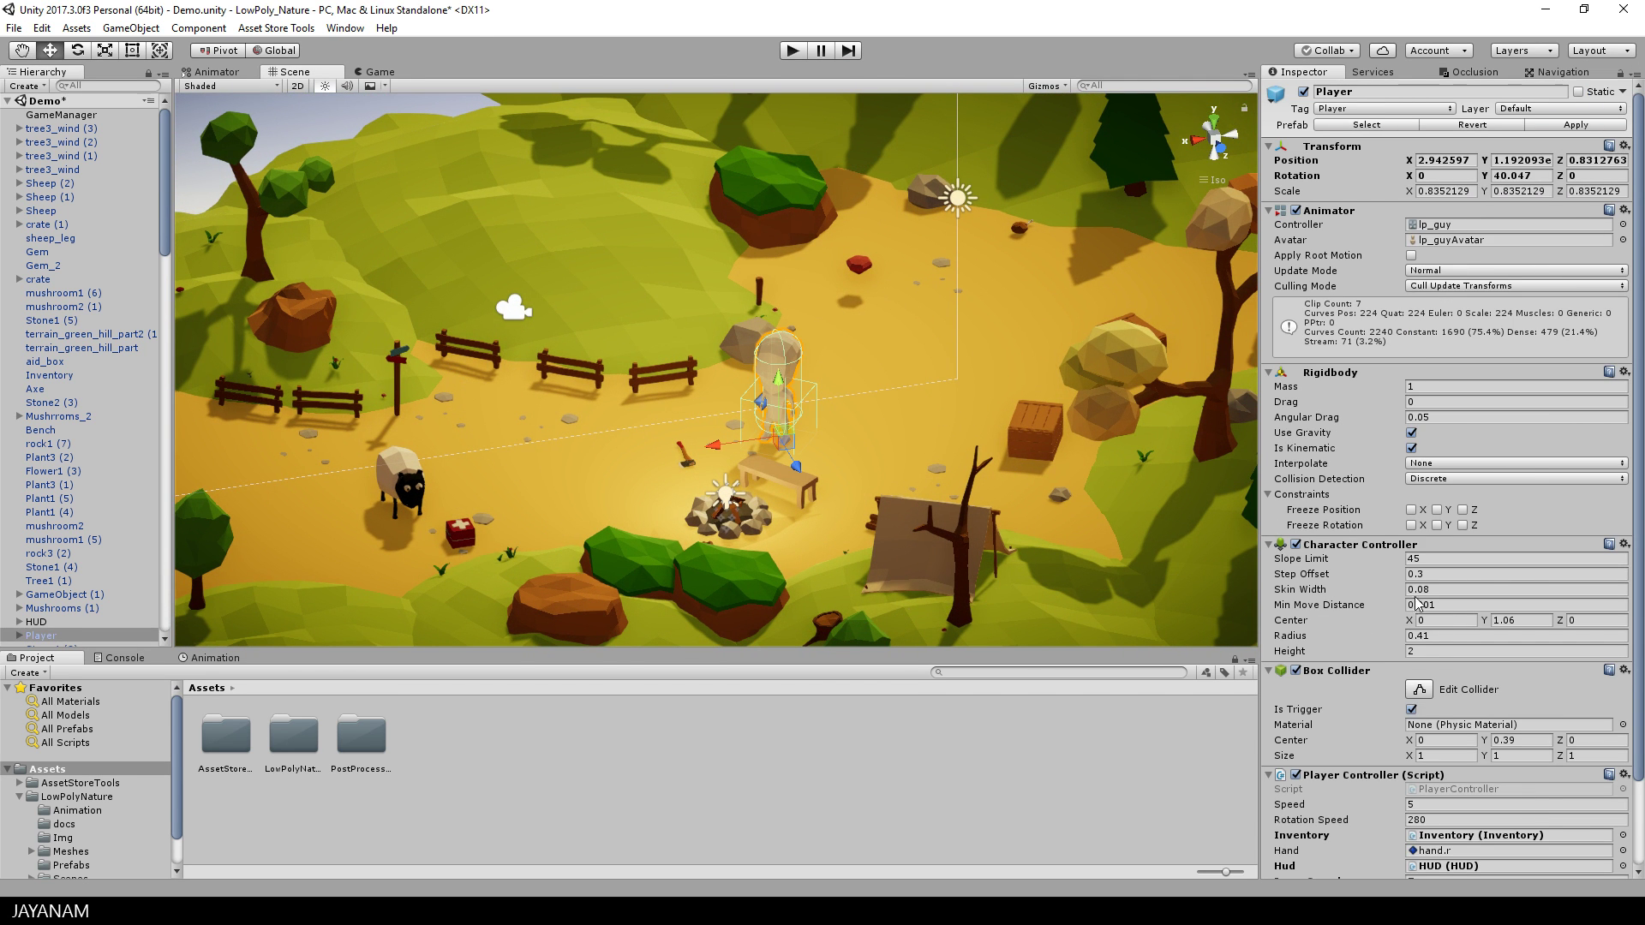
{"action": "scroll", "coordinate": [1464, 823], "scroll_direction": "down", "scroll_amount": 2}
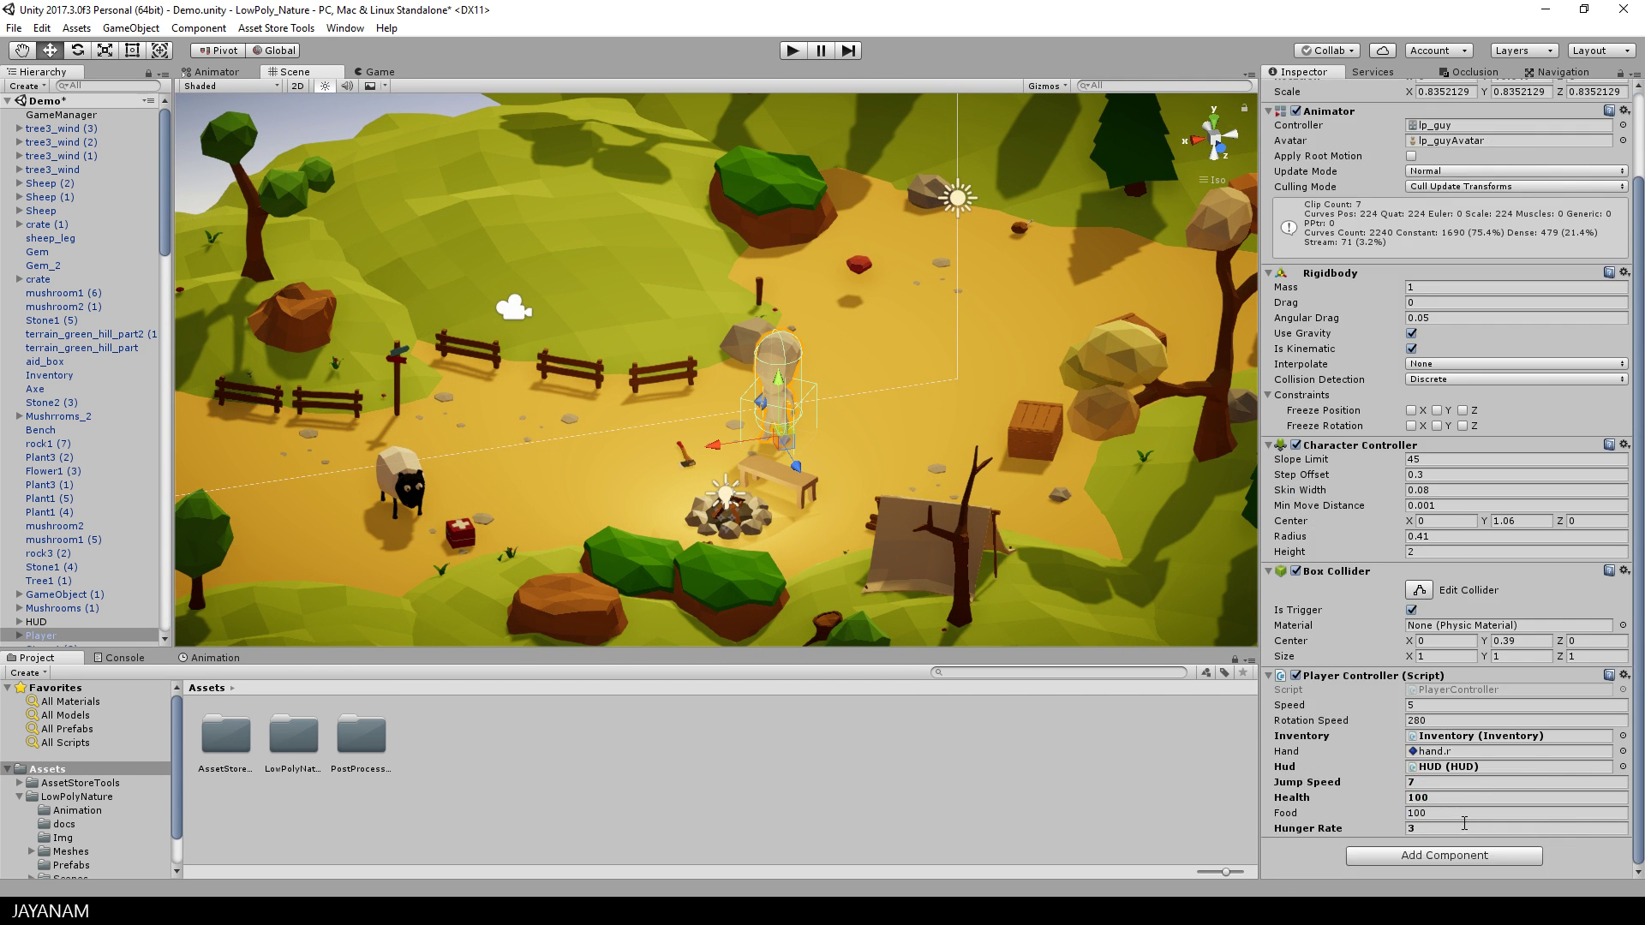
{"action": "left_click", "coordinate": [1433, 783]}
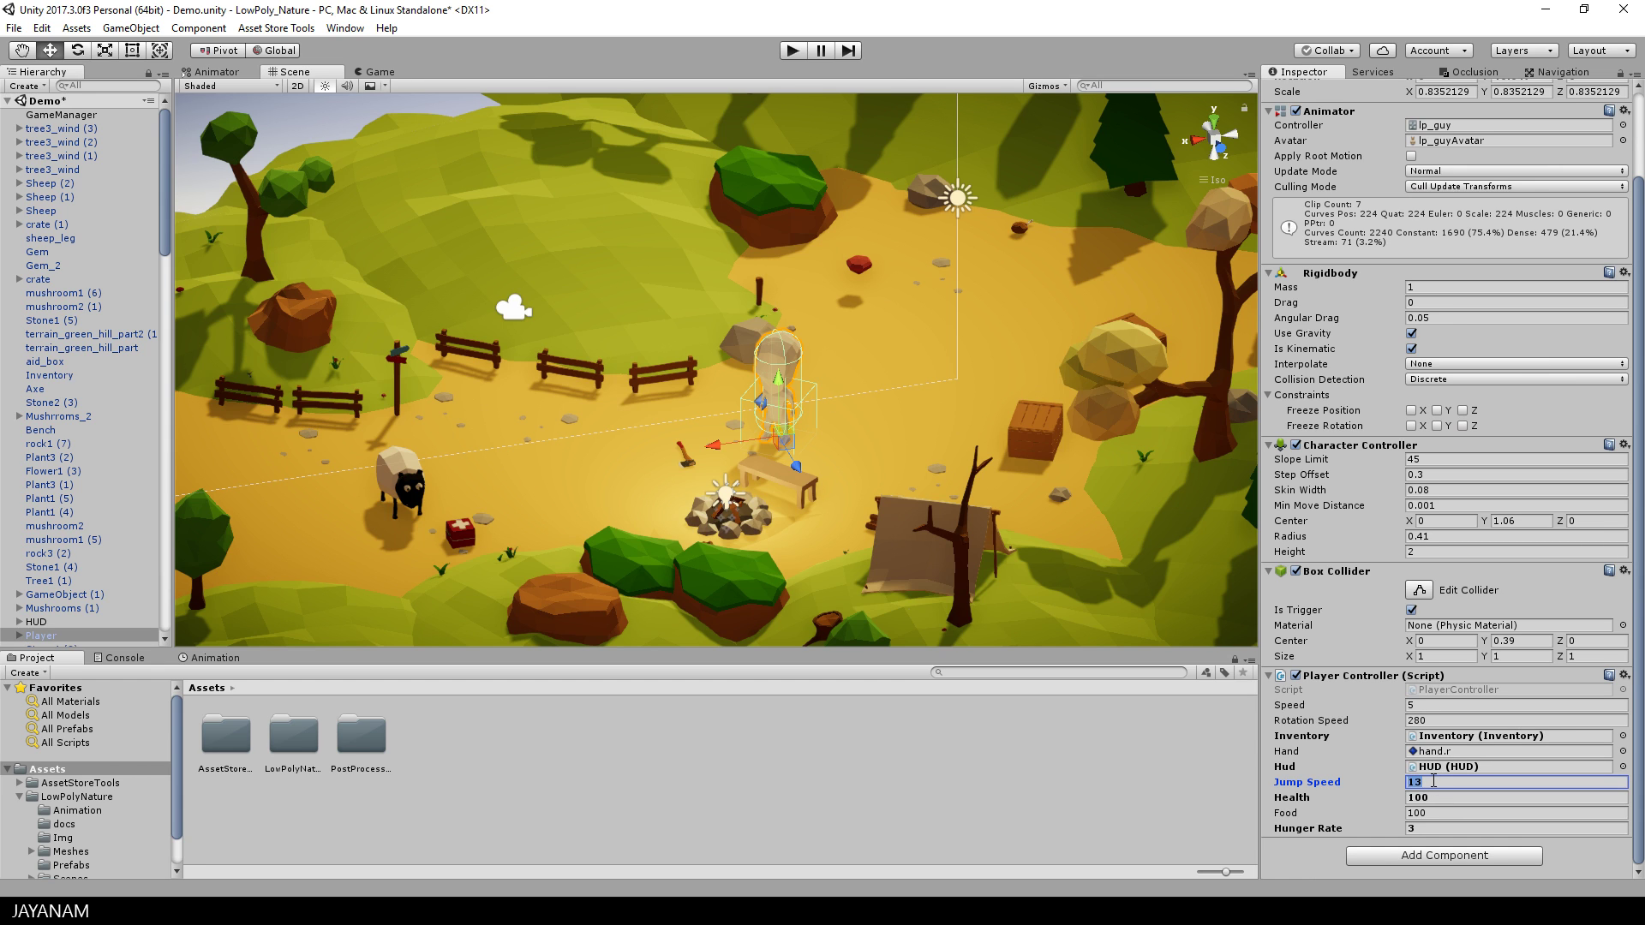
Step: Run the game, test the higher jump past the sheep and up the mountains, and stop it
{"action": "left_click", "coordinate": [794, 51]}
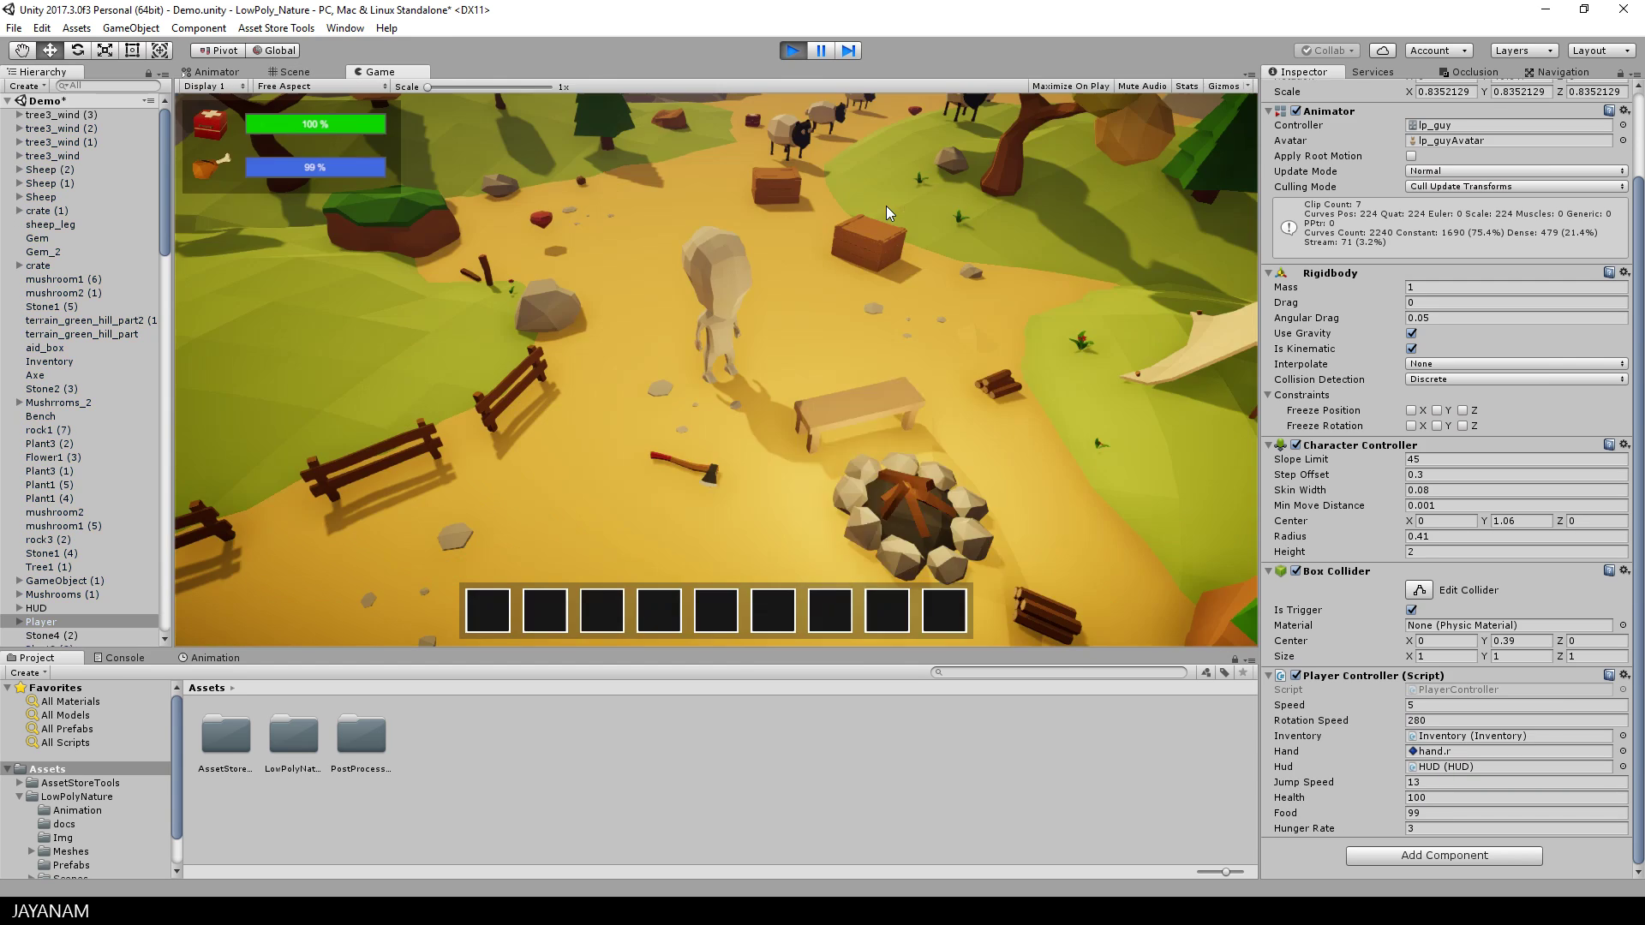
{"action": "key", "text": "w"}
{"action": "key", "text": "space"}
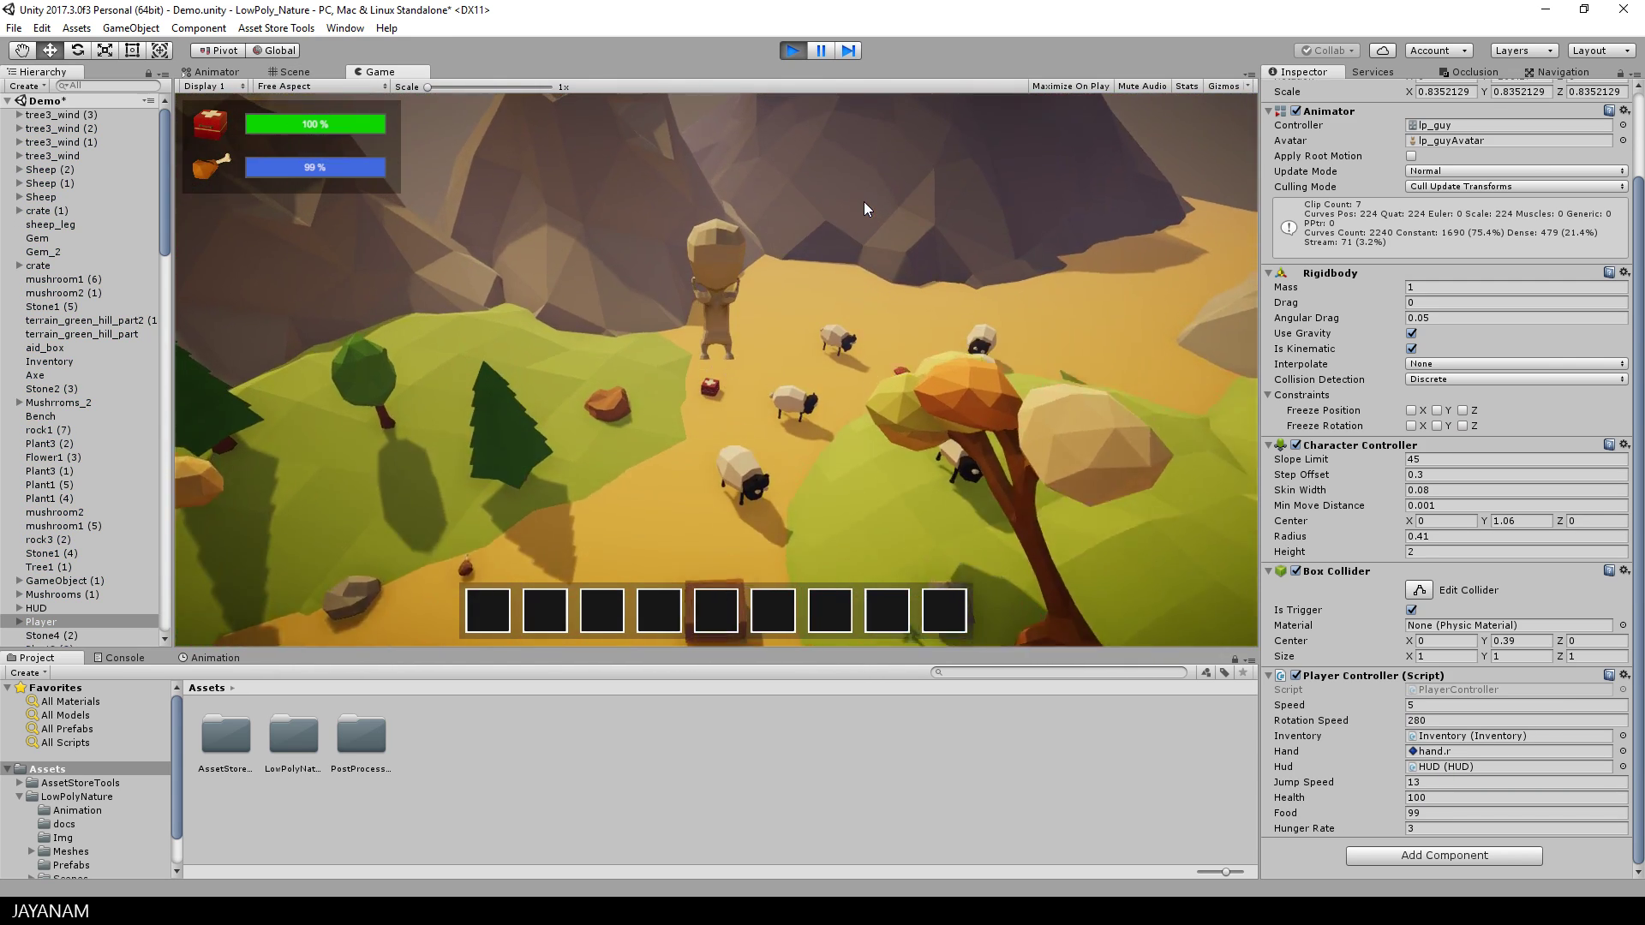
{"action": "key", "text": "w"}
{"action": "key", "text": "space"}
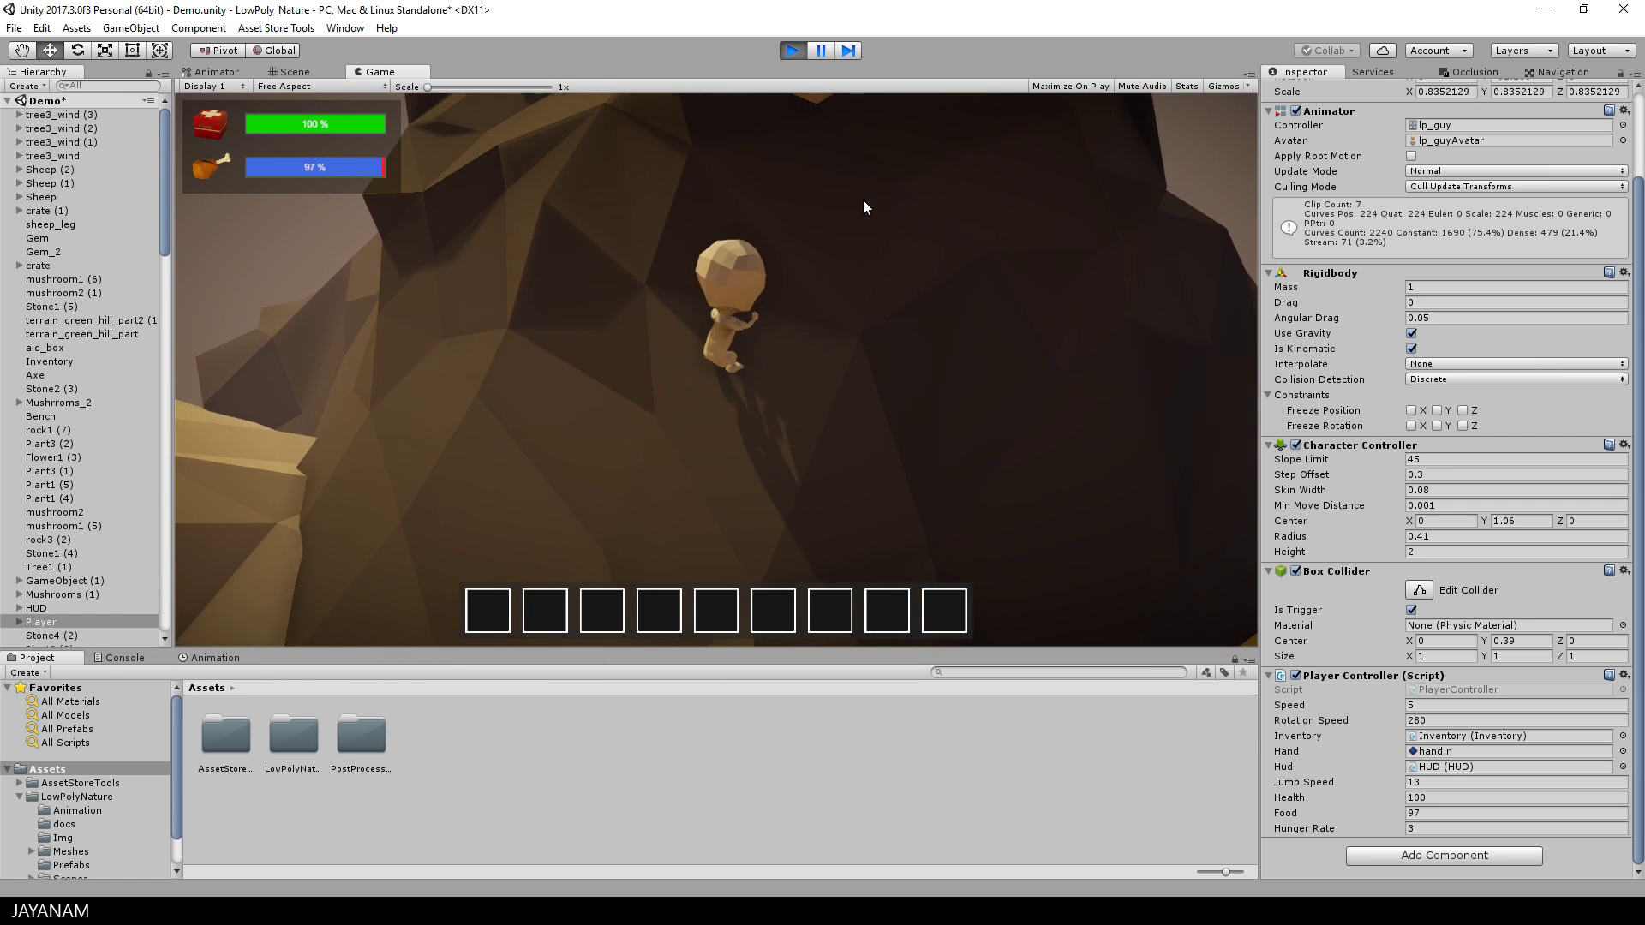
{"action": "key", "text": "space"}
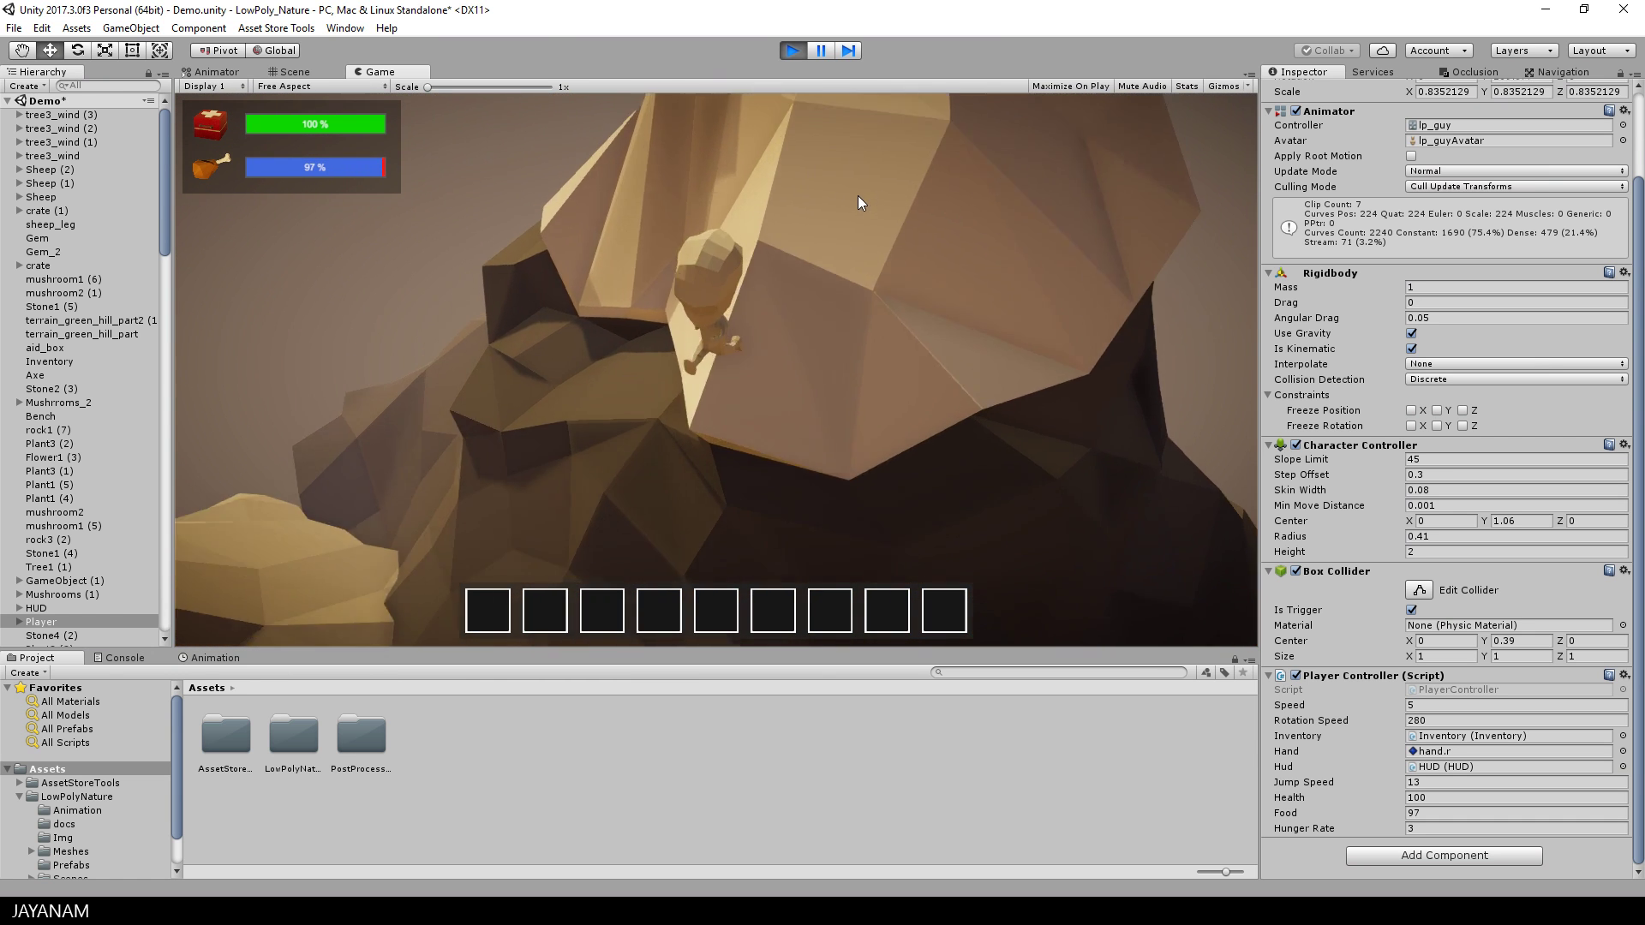
{"action": "key", "text": "space"}
{"action": "key", "text": "s"}
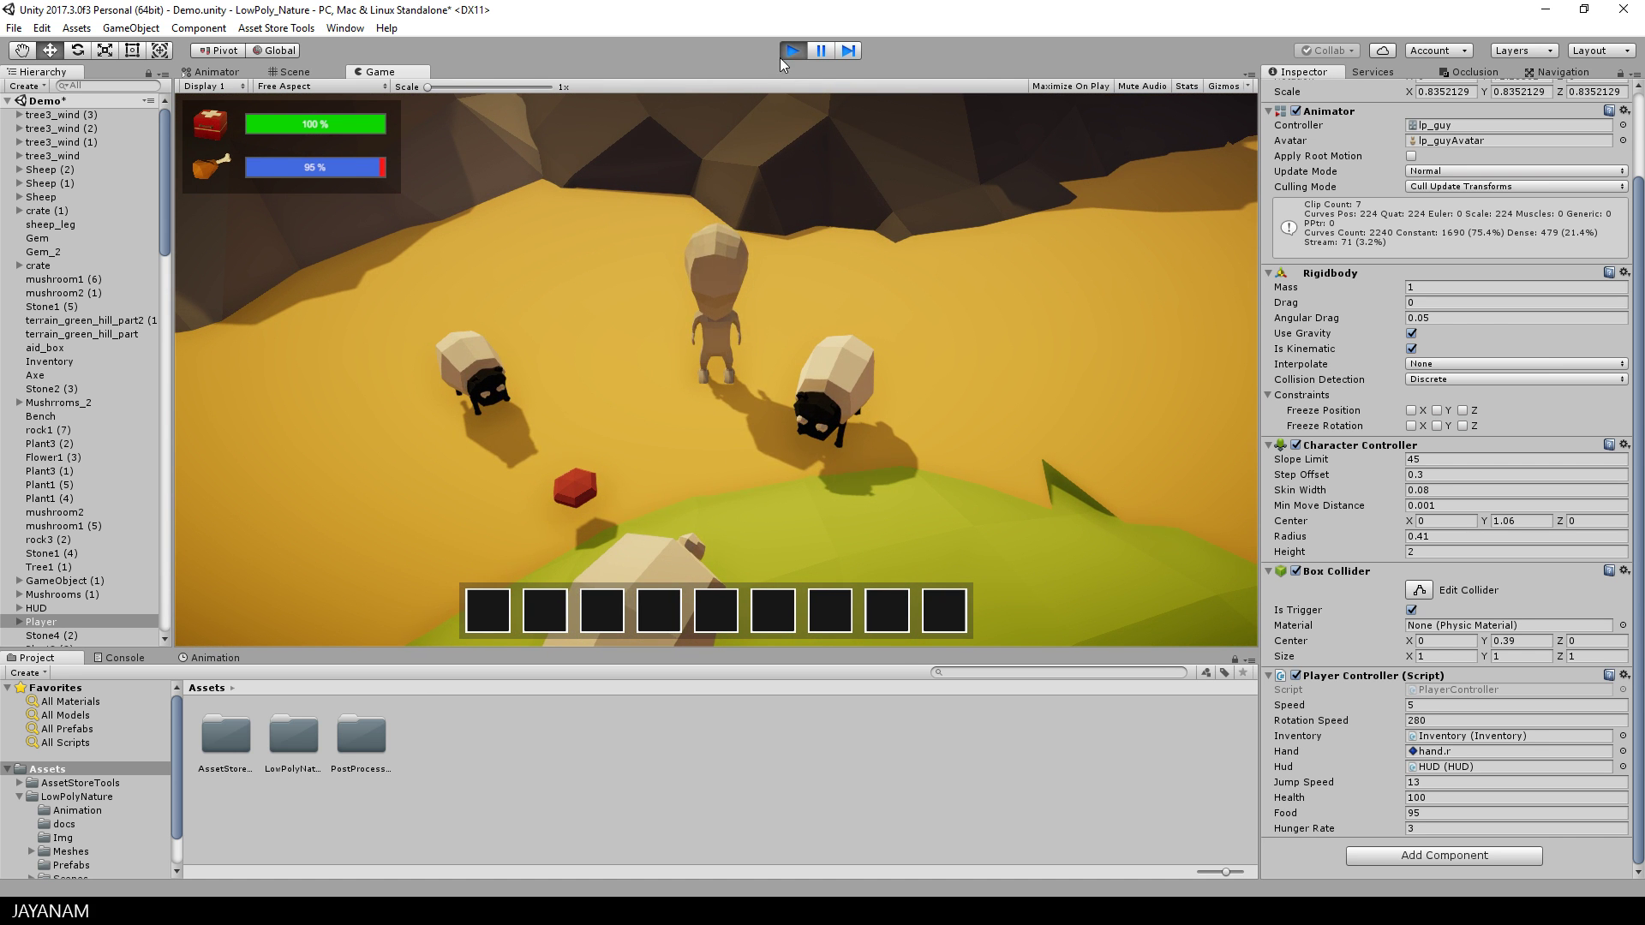
{"action": "left_click", "coordinate": [792, 51]}
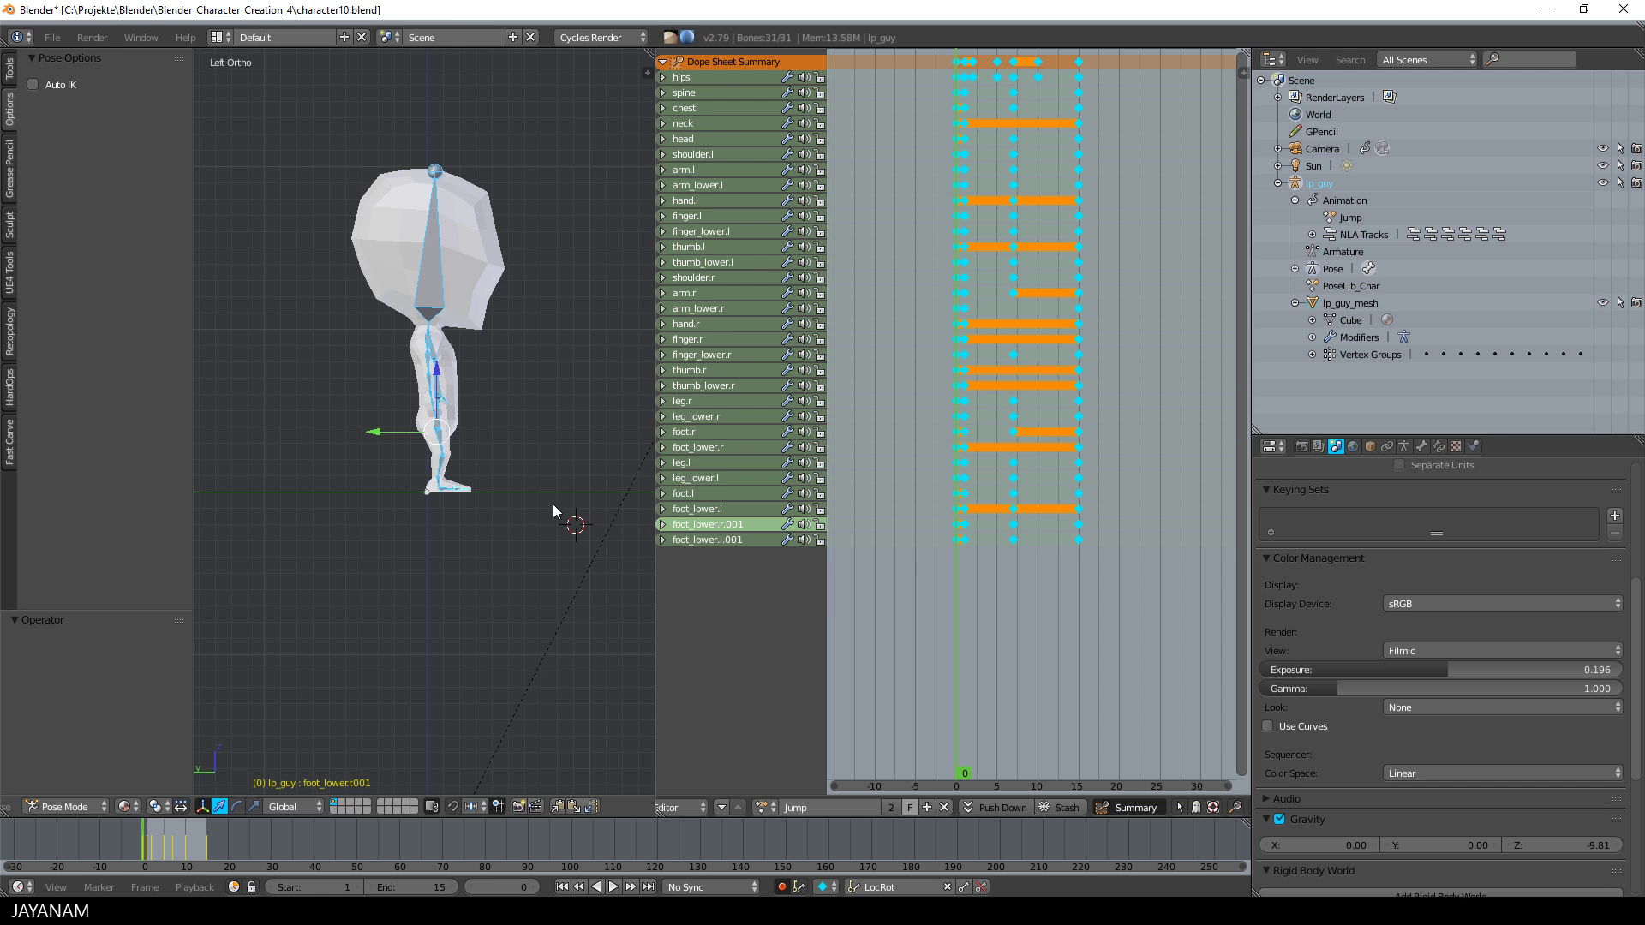
Step: In Blender, scrub the Jump action from frame 0 to 15, and load and preview the Jump_End action
{"action": "left_click_drag", "start_coordinate": [958, 692], "coordinate": [1076, 660]}
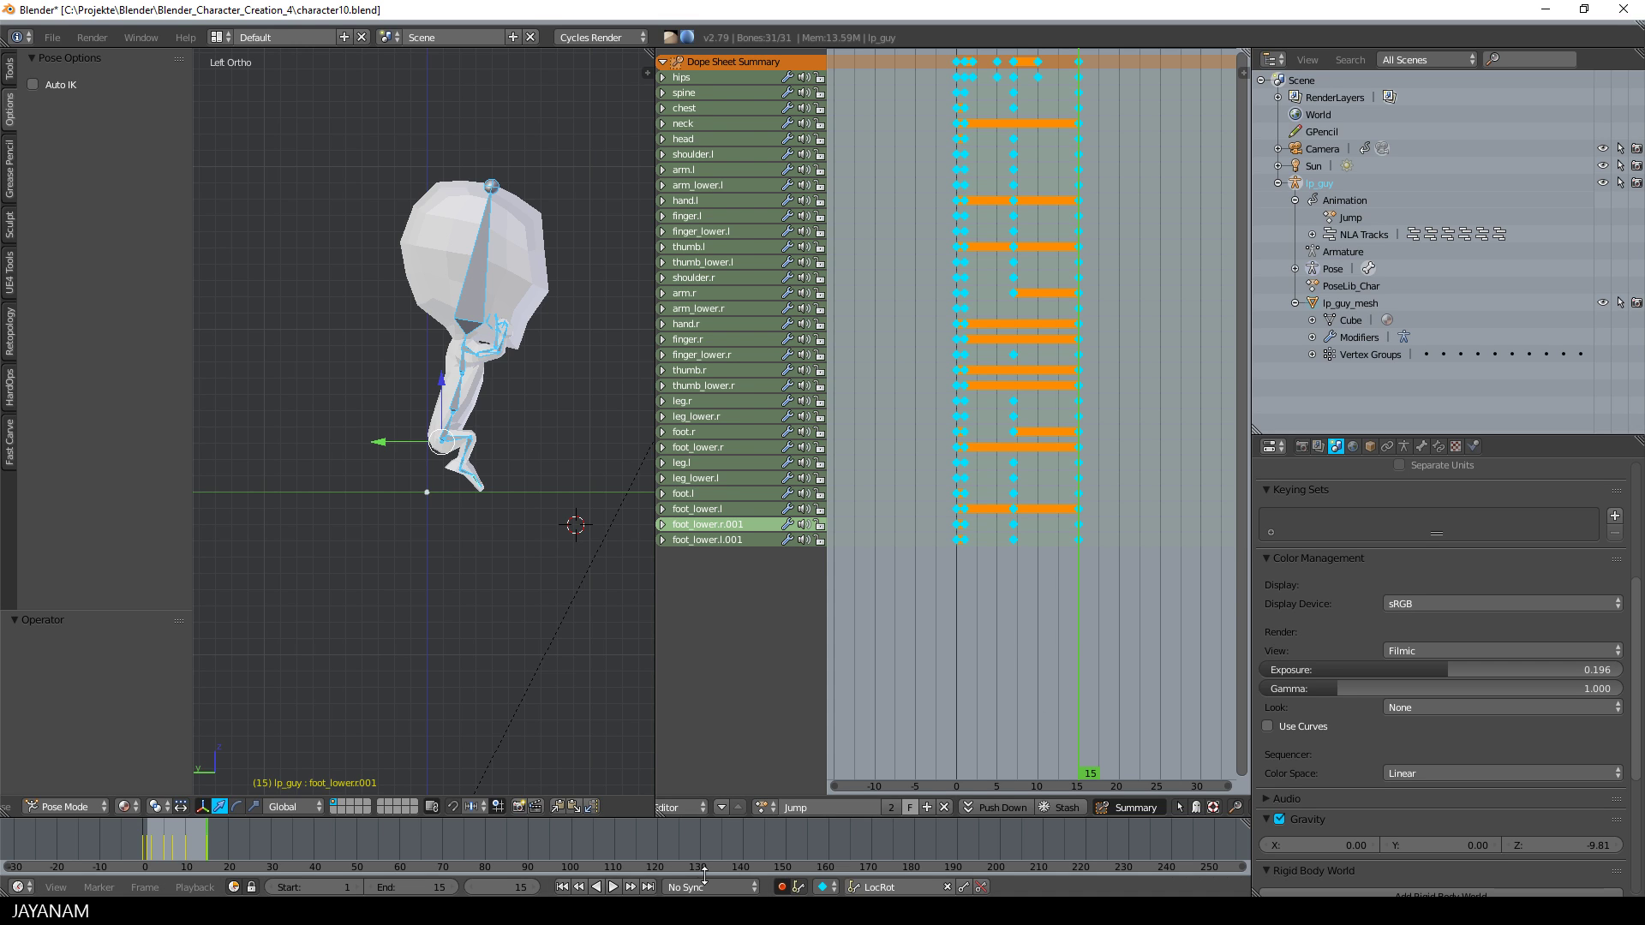
{"action": "left_click", "coordinate": [767, 815]}
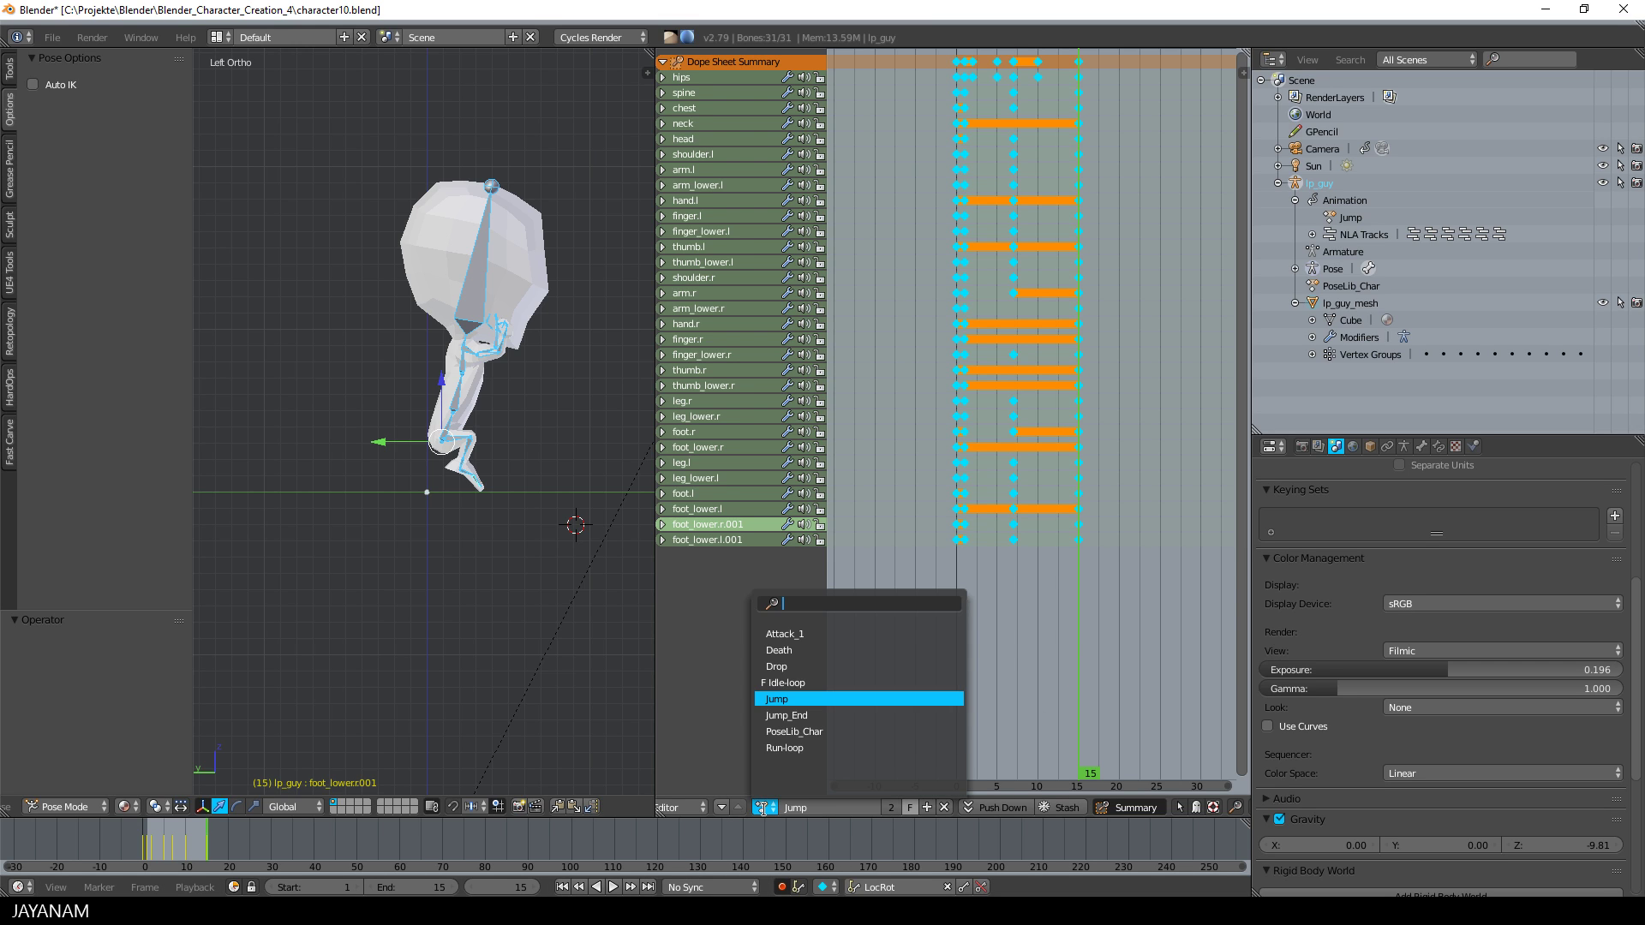
{"action": "left_click", "coordinate": [795, 721]}
{"action": "left_click", "coordinate": [954, 660]}
{"action": "key", "text": "alt+a"}
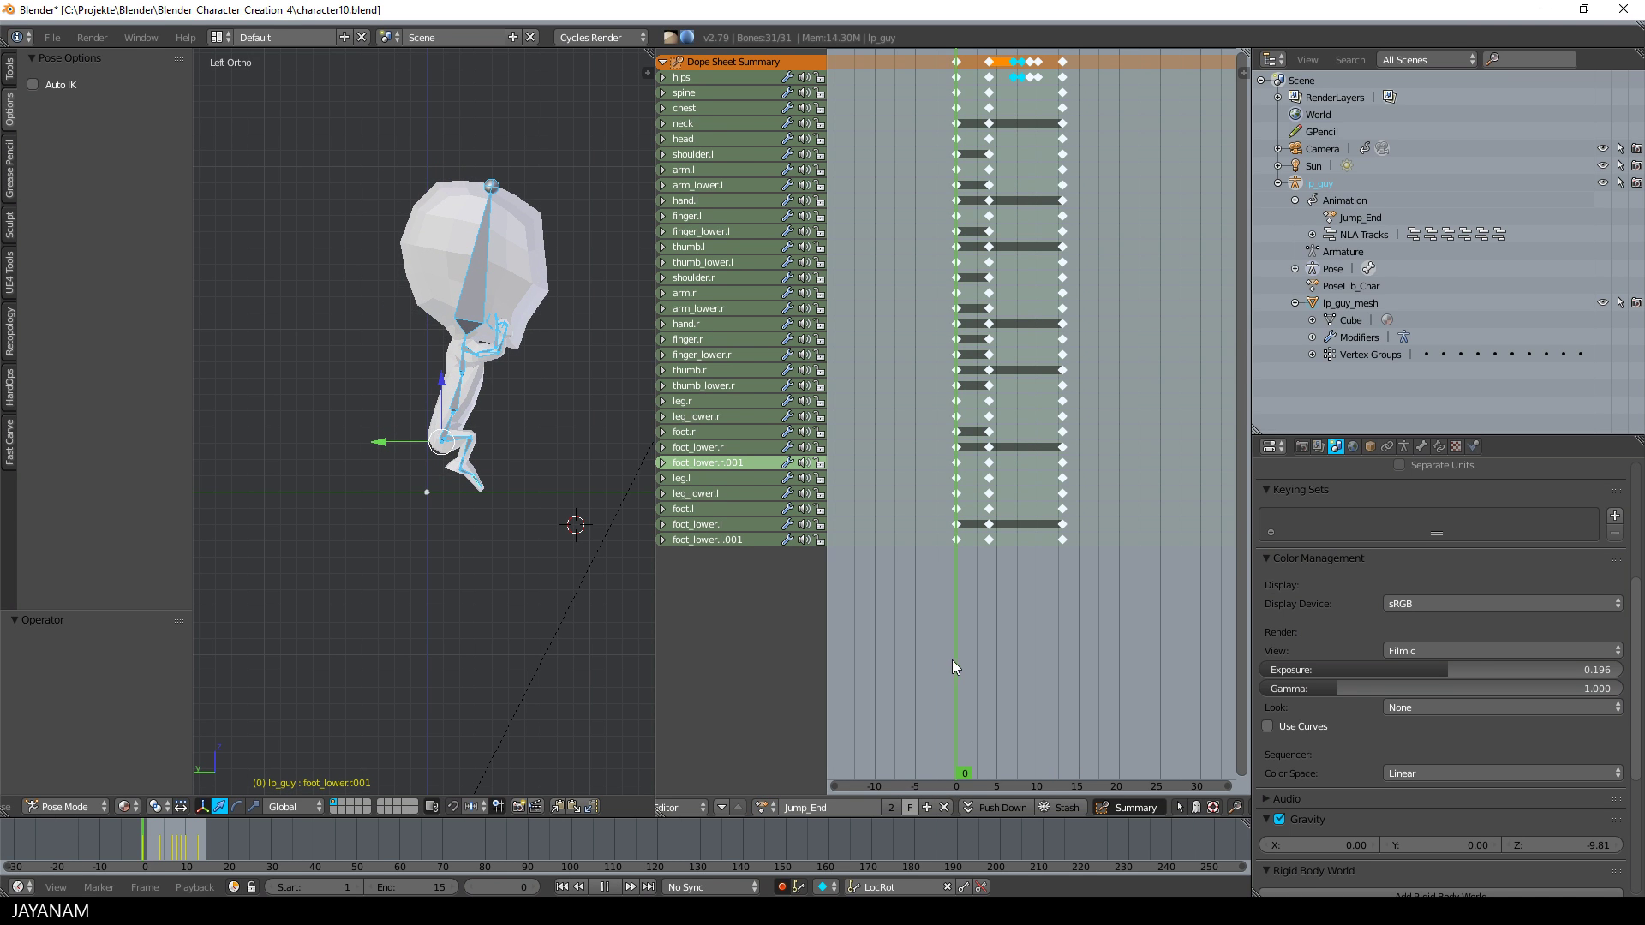
{"action": "left_click_drag", "start_coordinate": [953, 660], "coordinate": [1016, 677]}
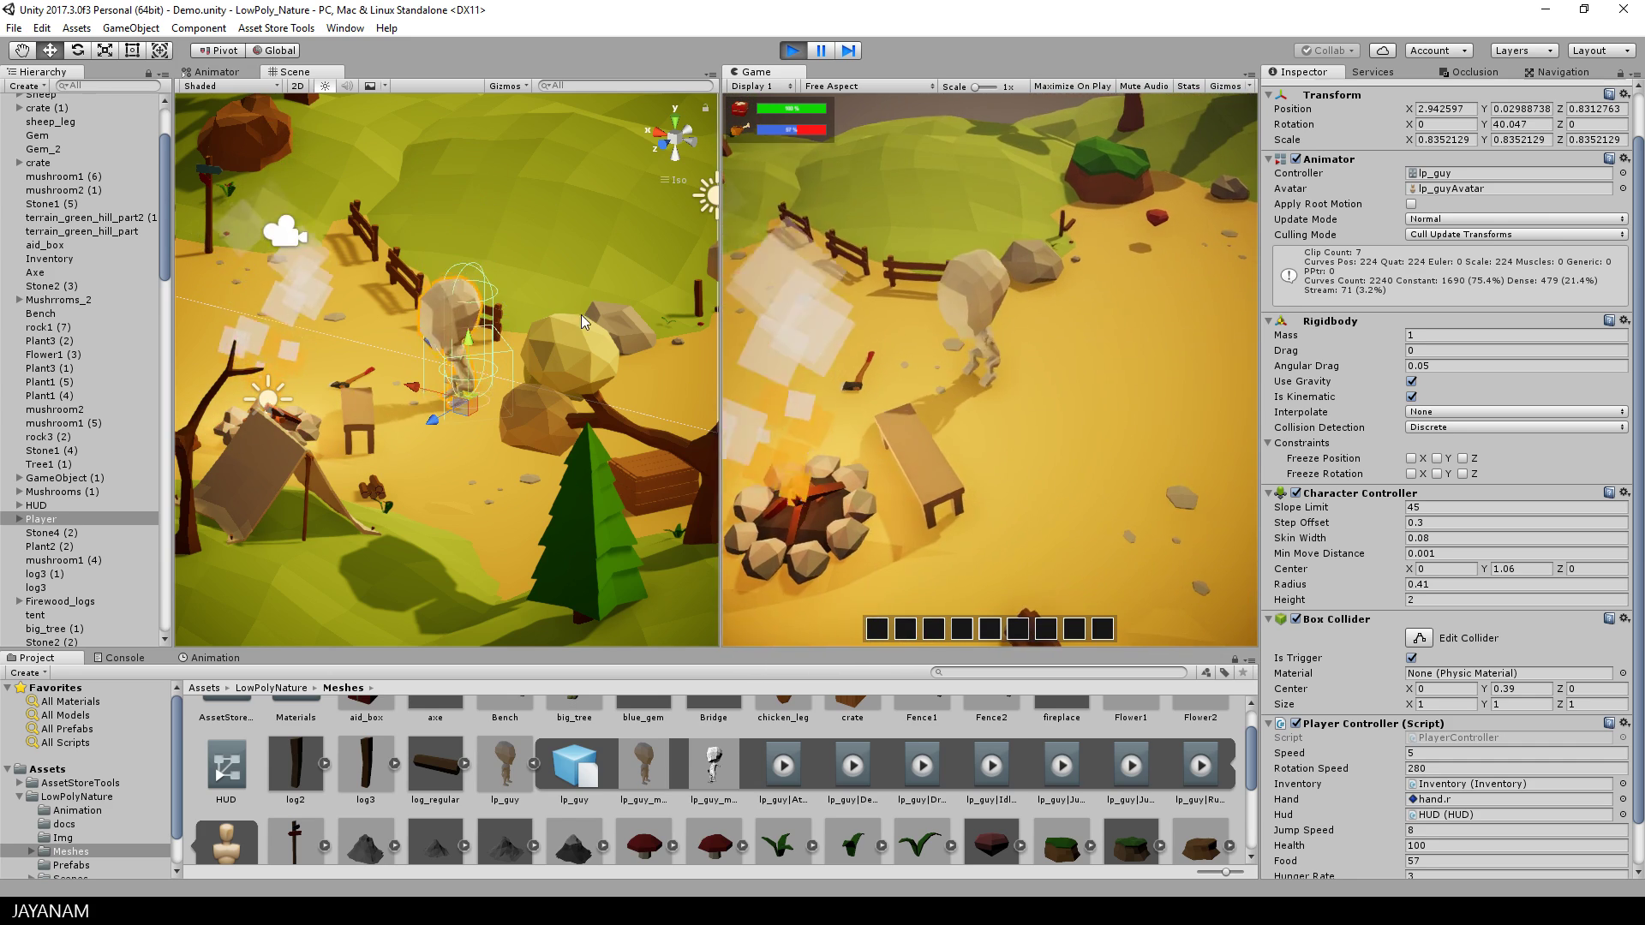
Step: Switch to Unity, make the character jump in the running game to check its animation, and stop the game
{"action": "key", "text": "space"}
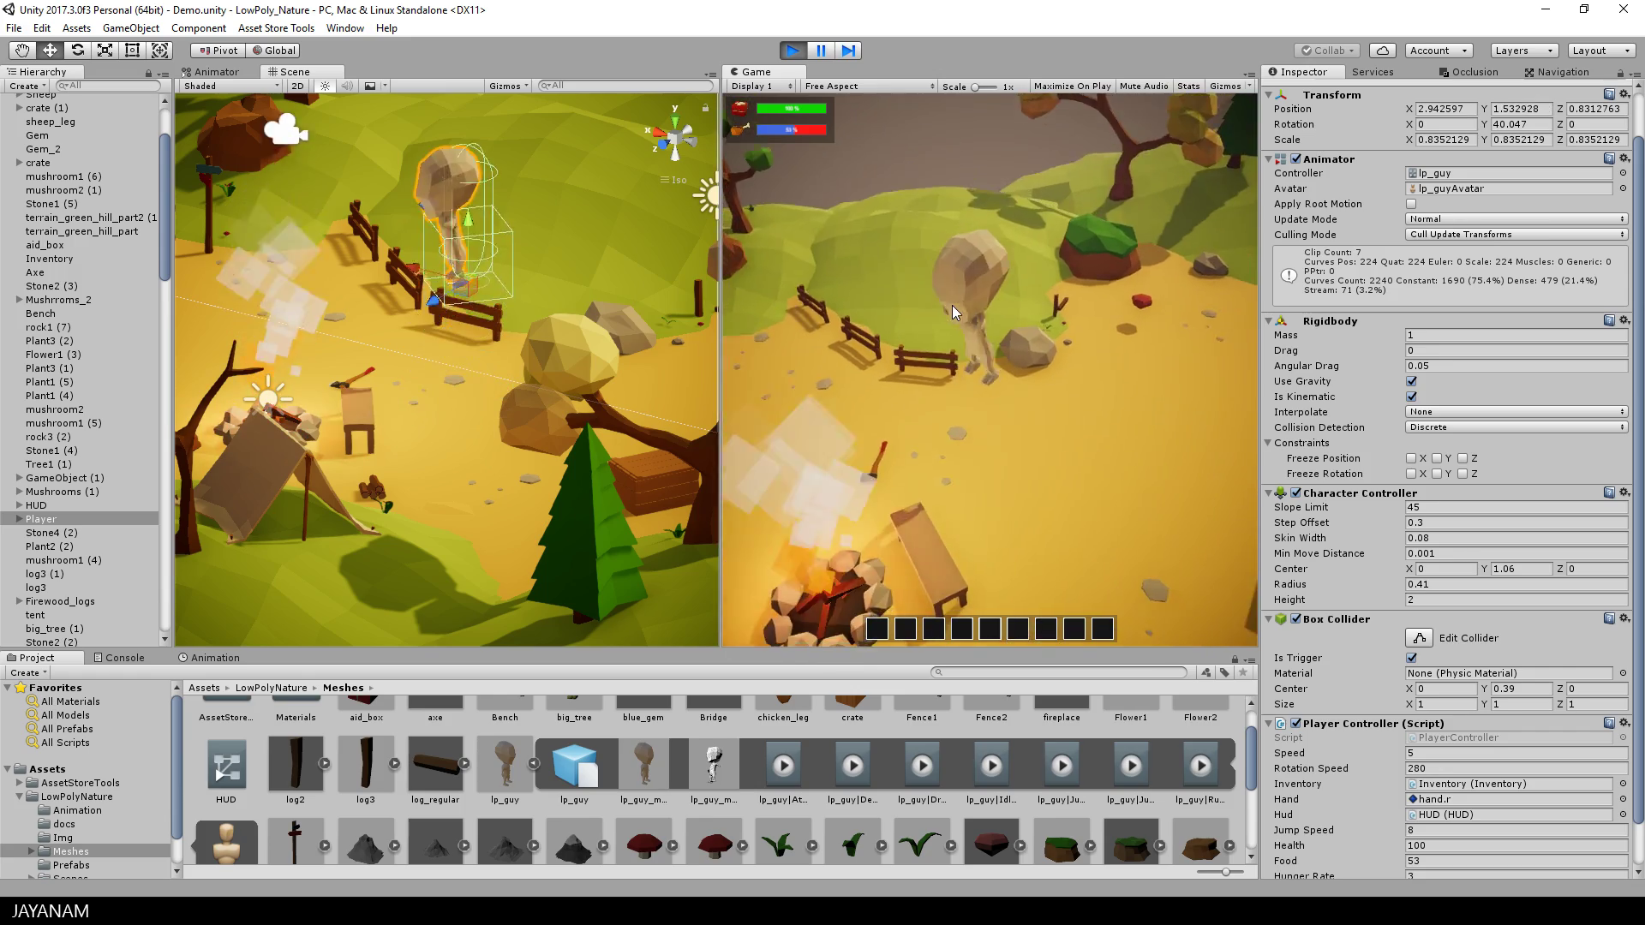
{"action": "left_click", "coordinate": [793, 51]}
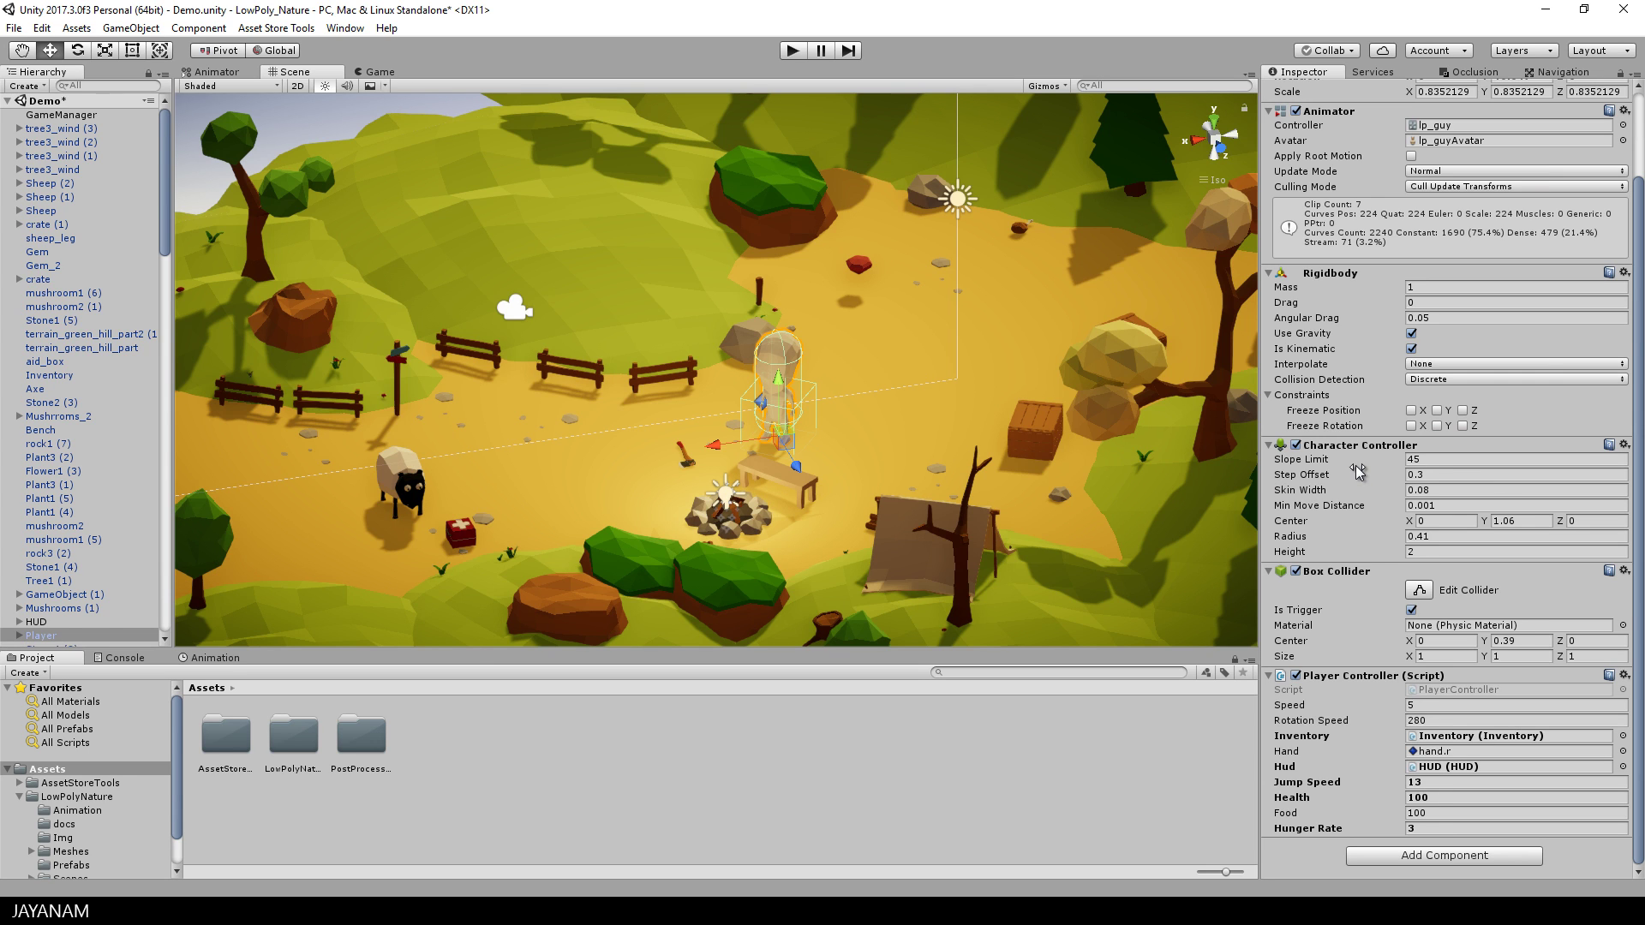
Step: Open the Meshes folder, select the lp_guy model and expand it to show its animation clips
{"action": "left_click", "coordinate": [71, 852]}
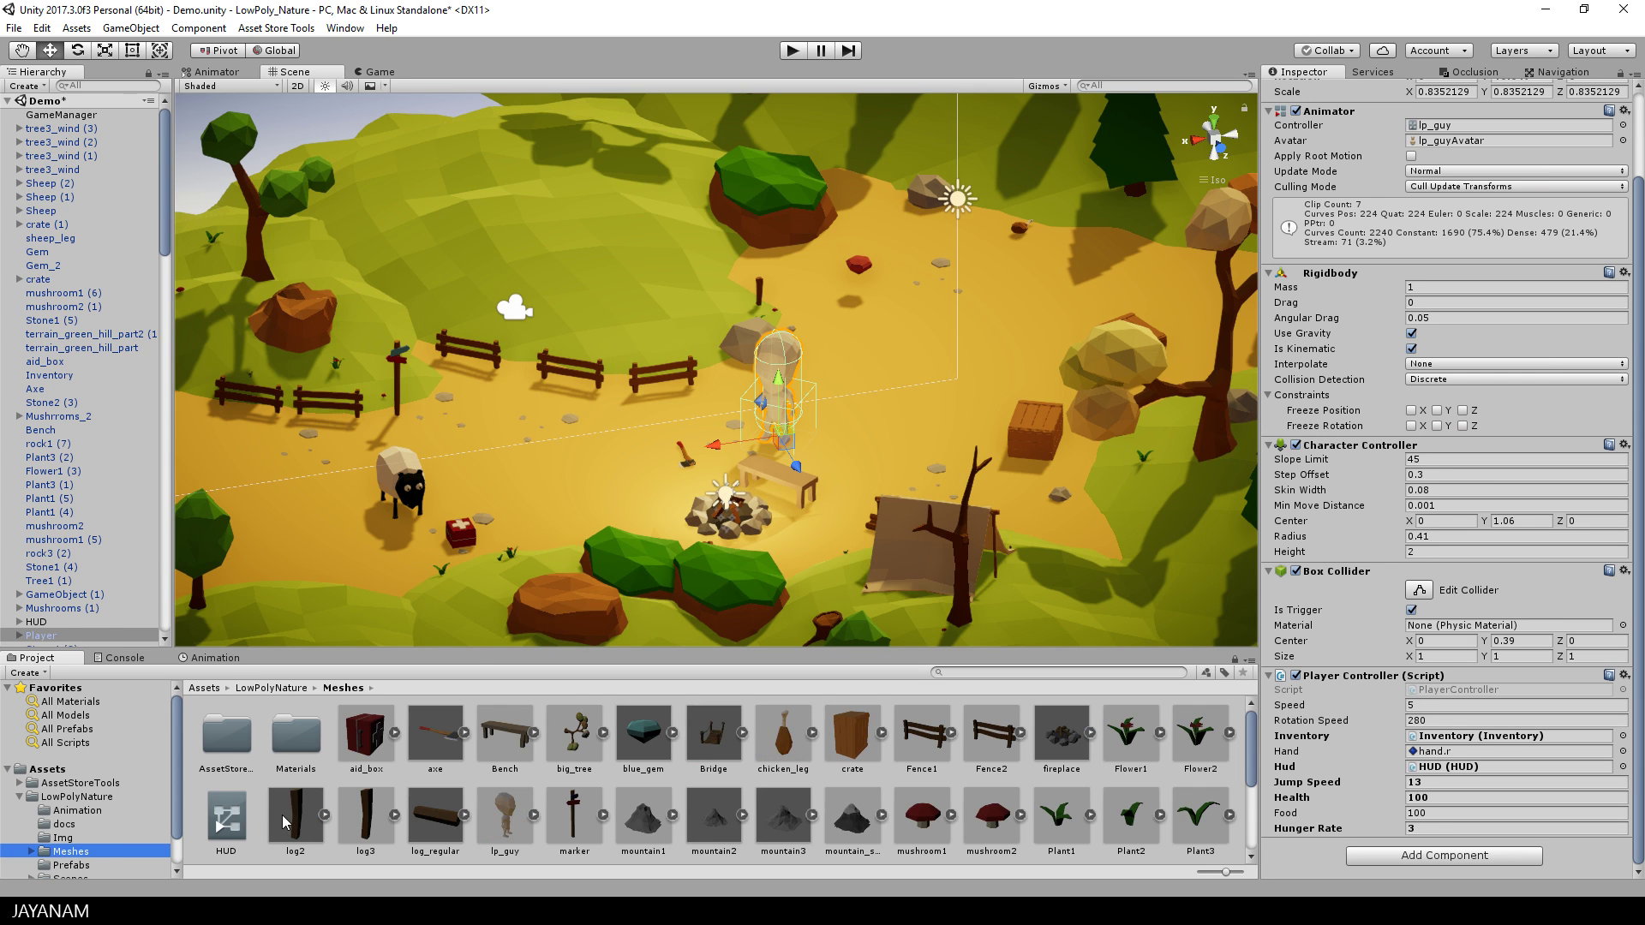
{"action": "scroll", "coordinate": [1118, 776], "scroll_direction": "down", "scroll_amount": 1}
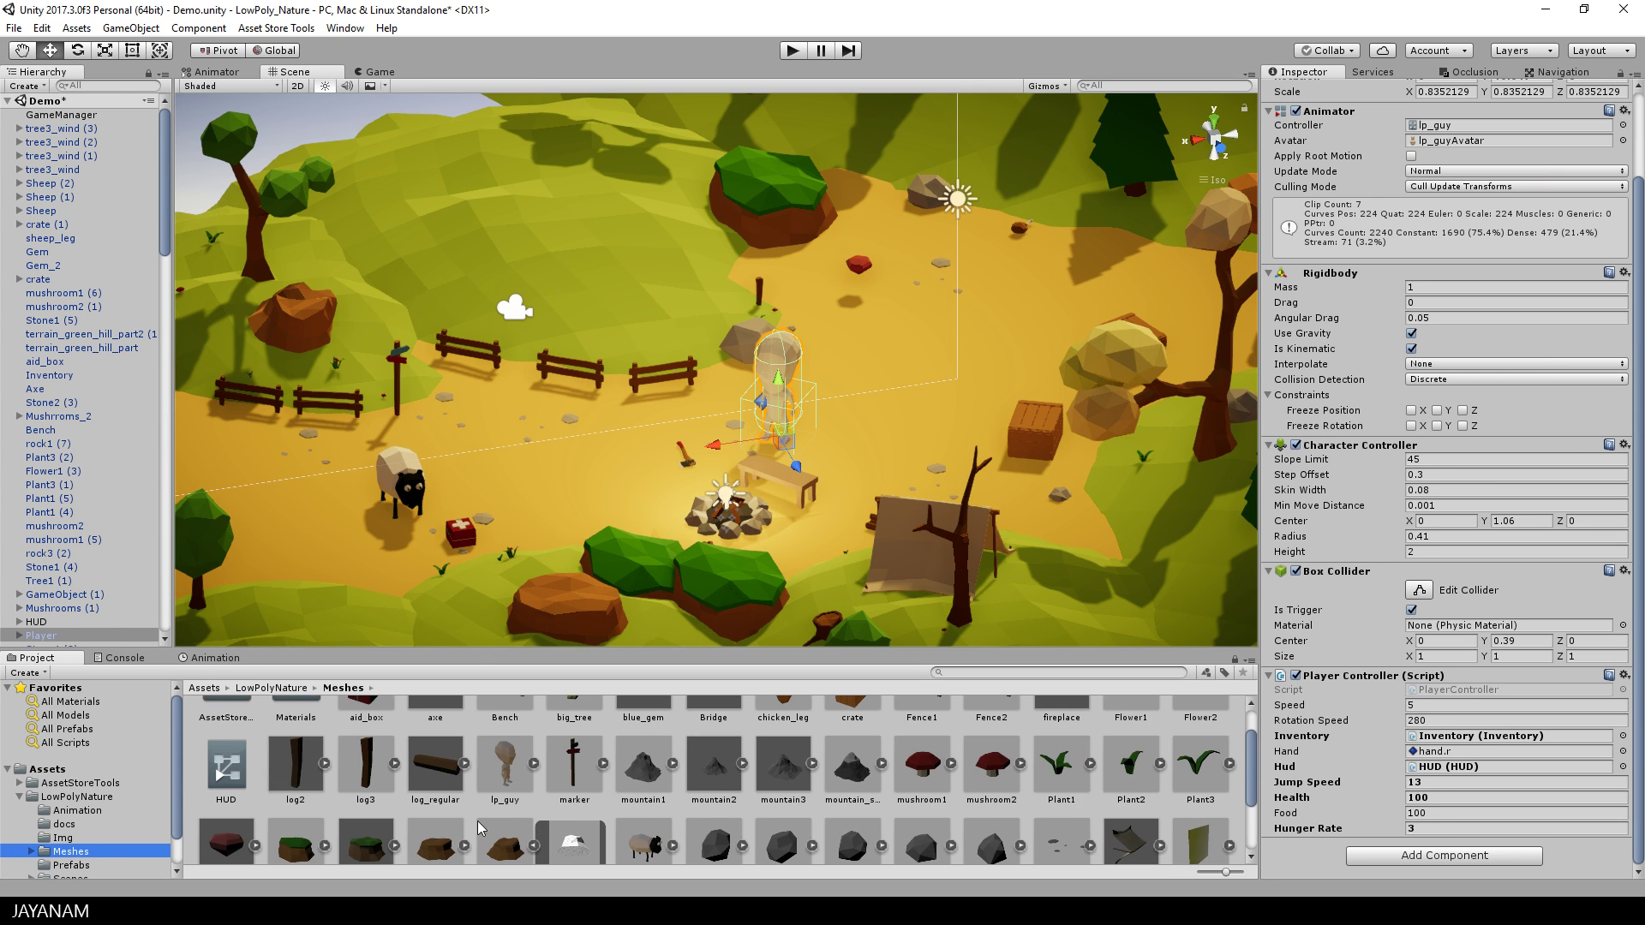
{"action": "left_click", "coordinate": [507, 765]}
{"action": "left_click", "coordinate": [533, 763]}
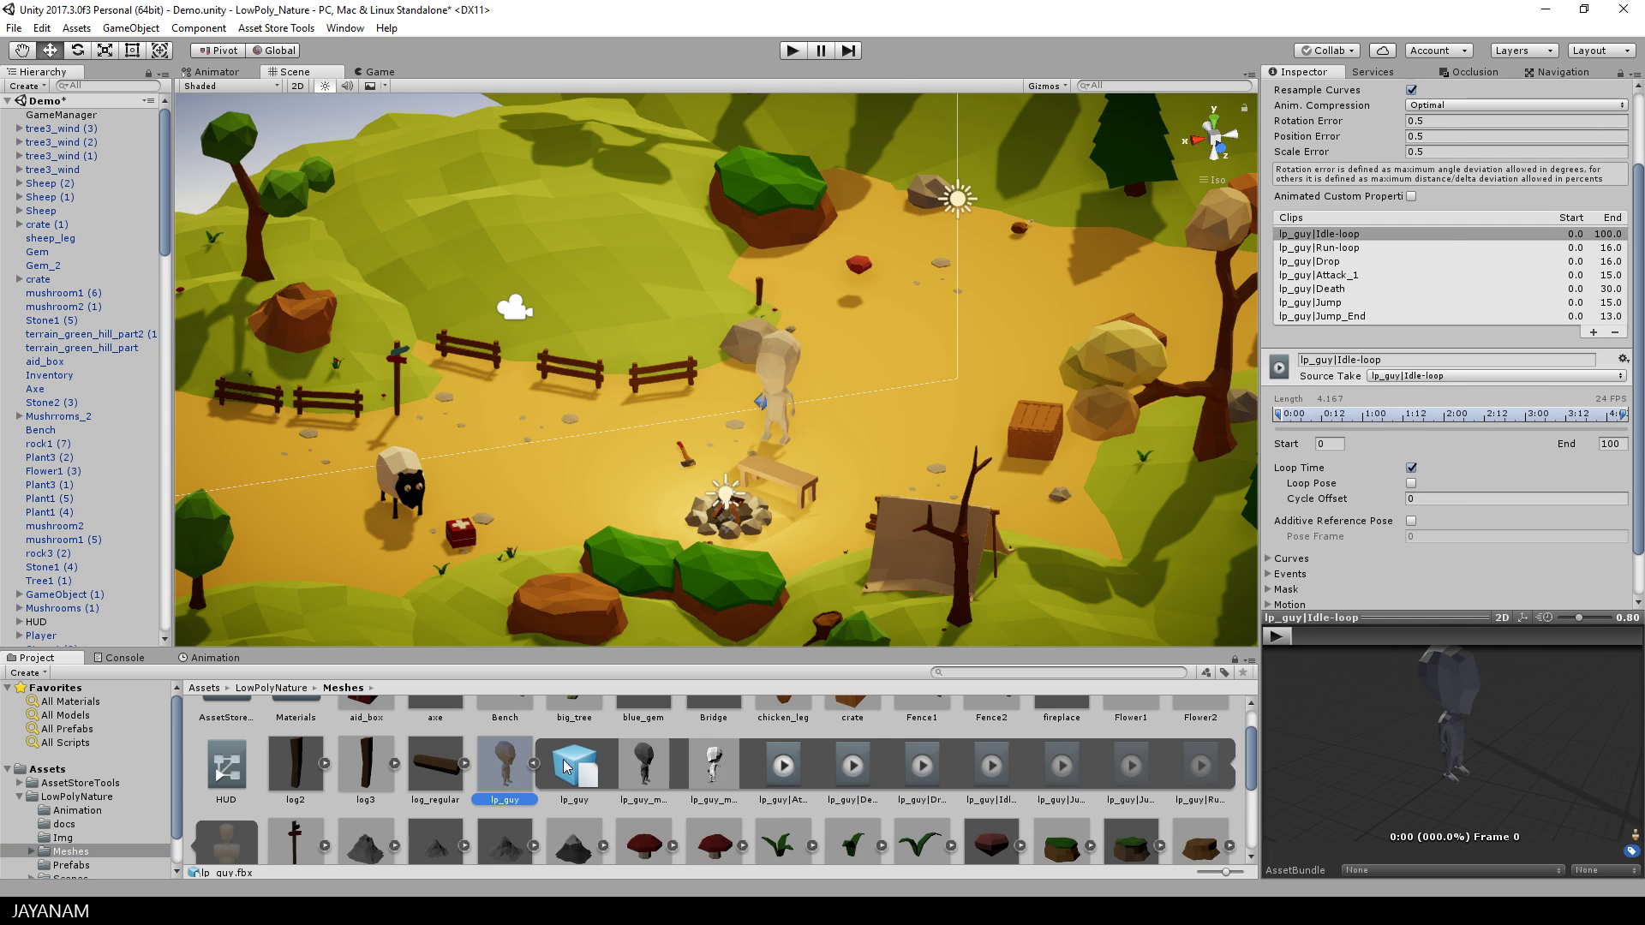
Step: Preview the lp_guy|Jump and lp_guy|Jump_End clips in the model's import settings
{"action": "left_click", "coordinate": [1343, 304]}
{"action": "left_click", "coordinate": [1276, 637]}
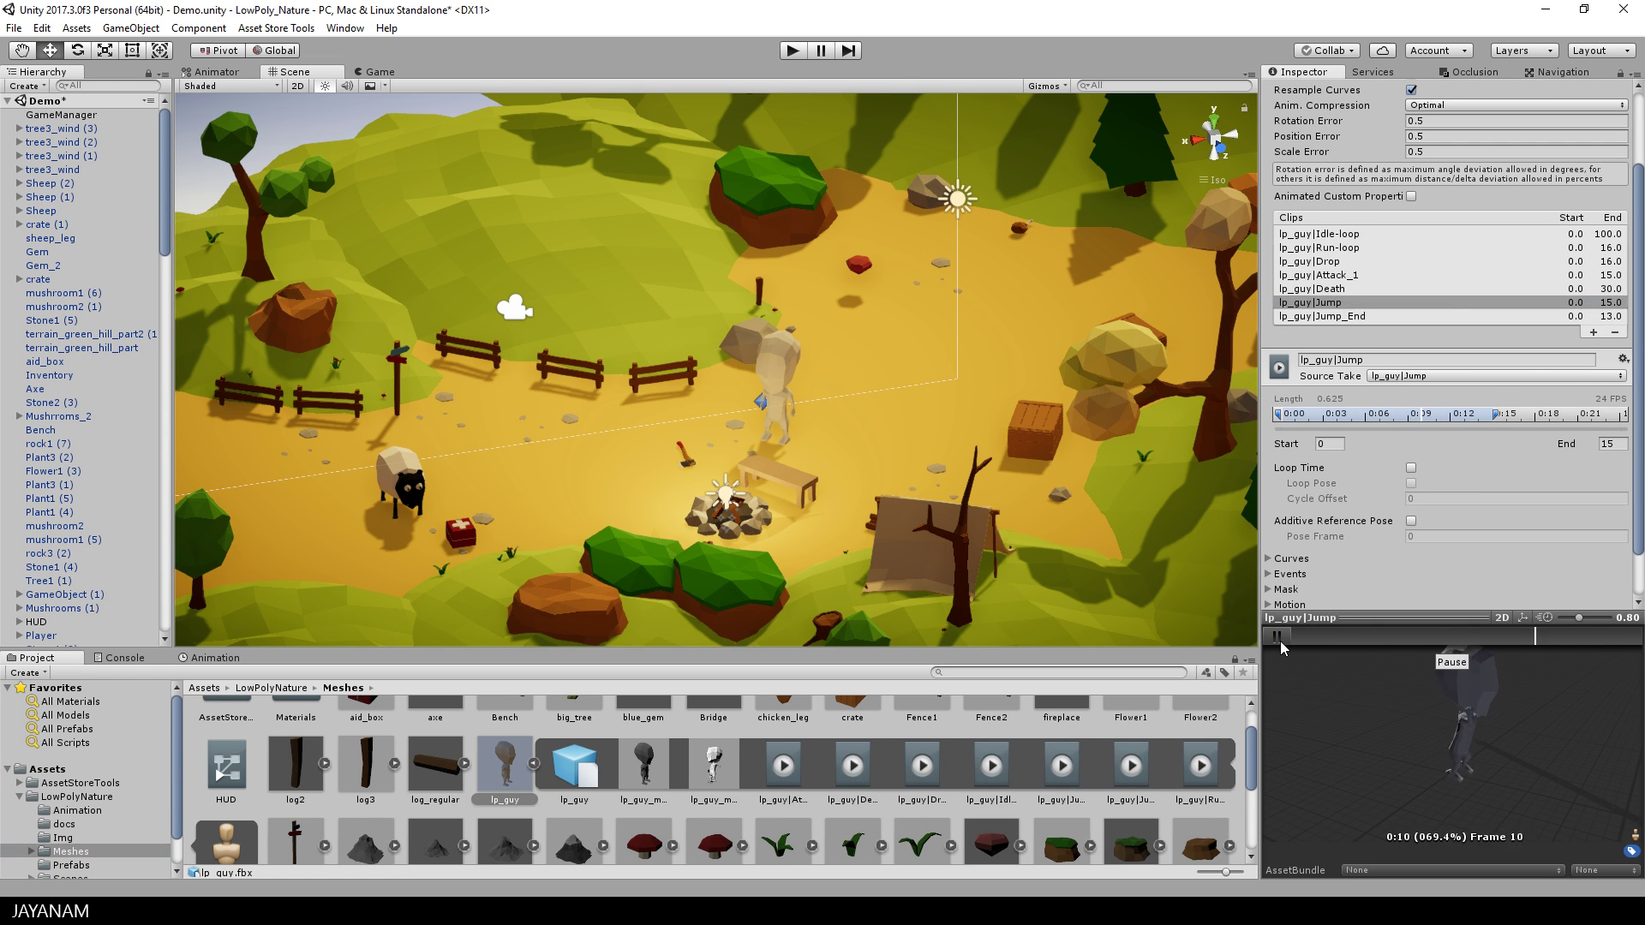
{"action": "left_click", "coordinate": [1277, 636]}
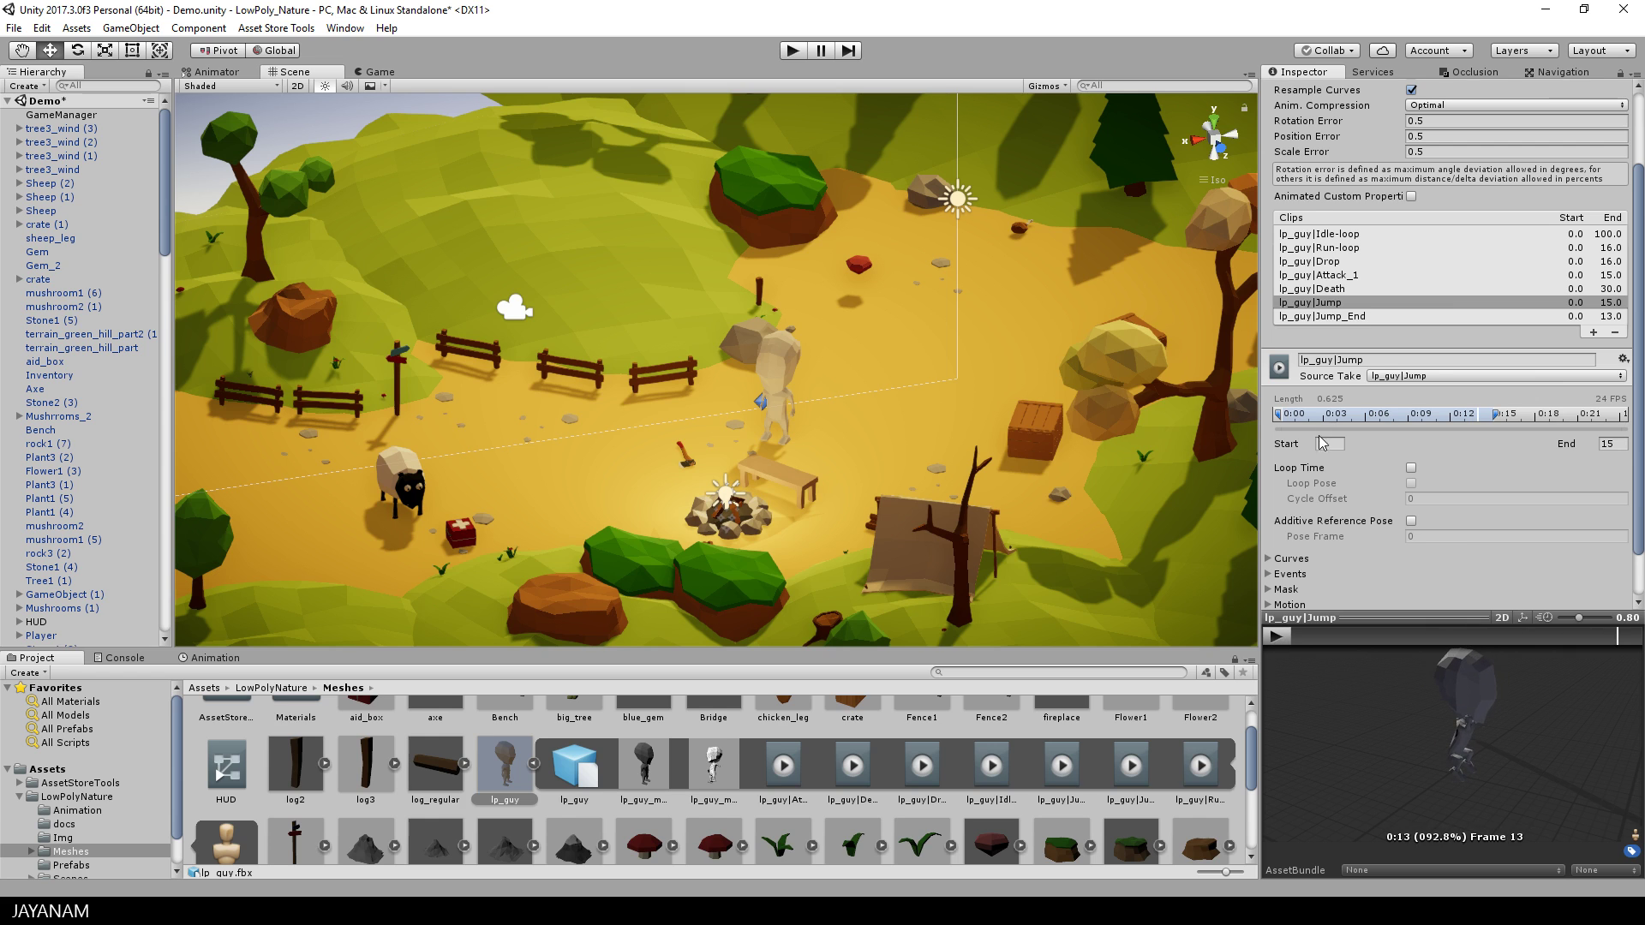
{"action": "left_click", "coordinate": [1326, 317]}
{"action": "left_click", "coordinate": [1277, 637]}
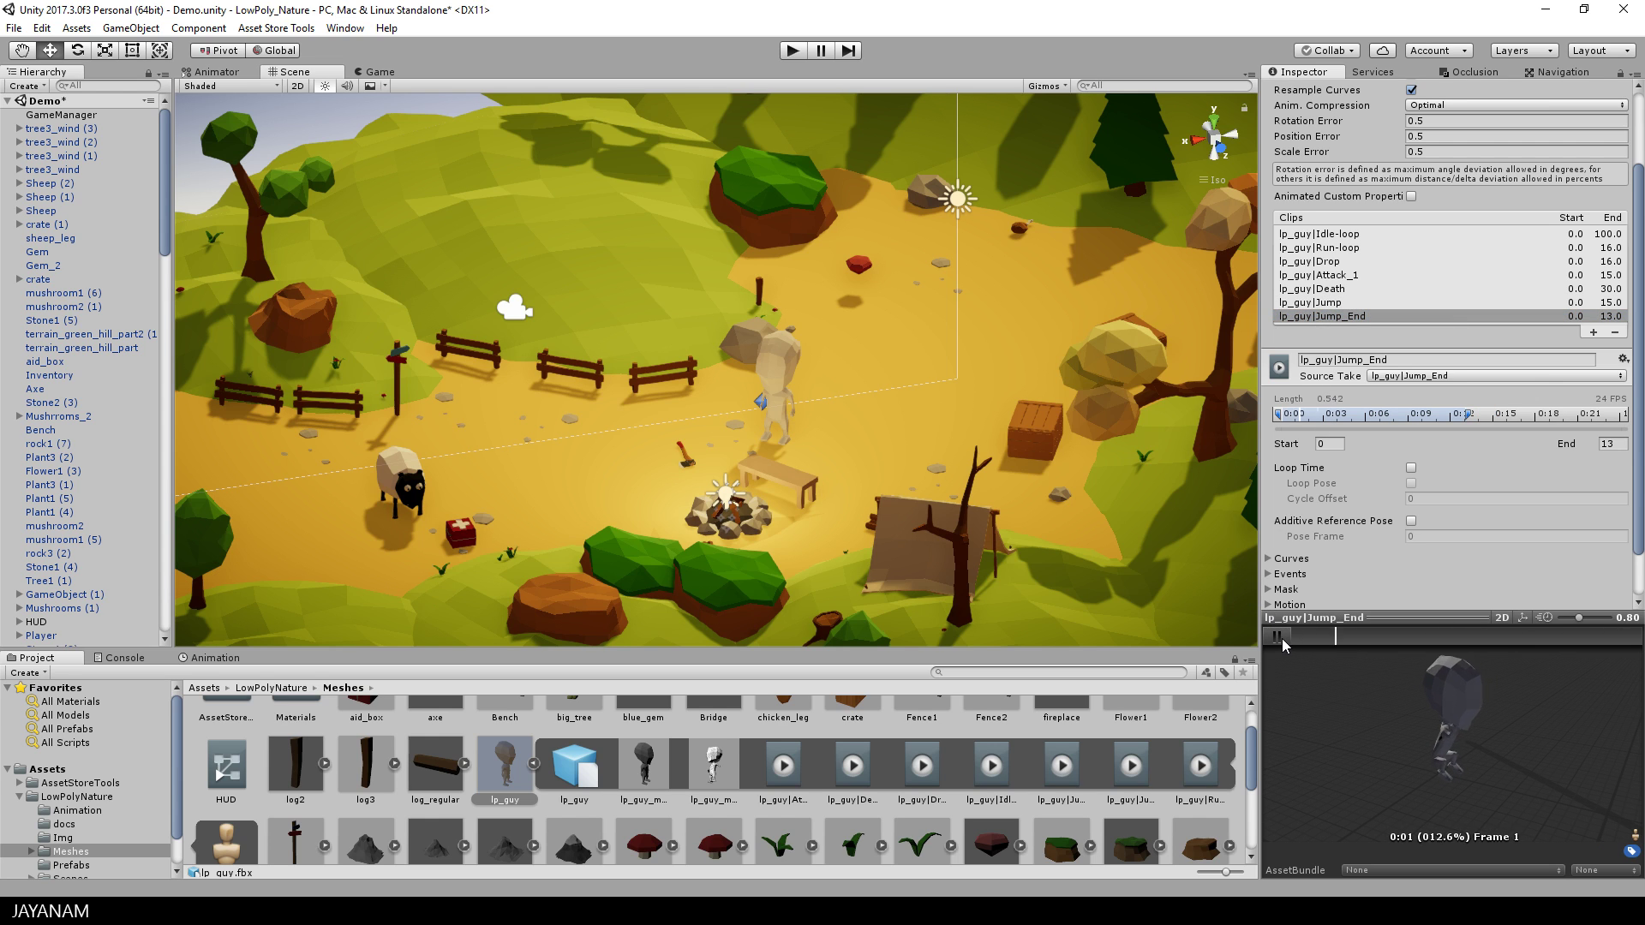
{"action": "left_click", "coordinate": [1283, 644]}
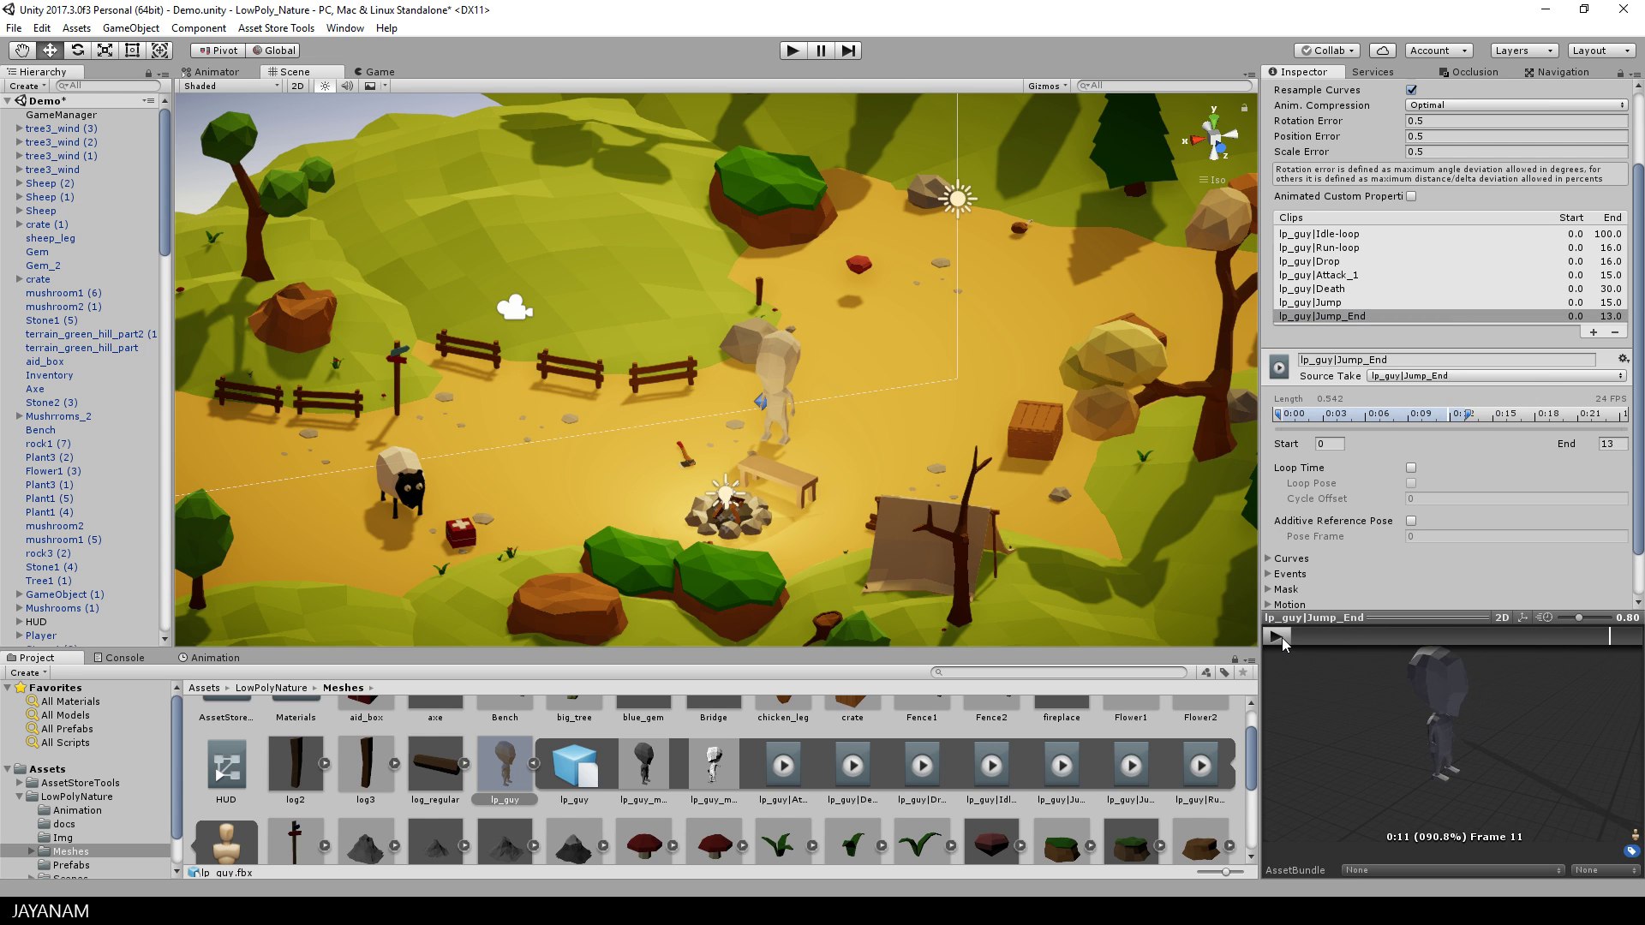
Step: Select the Player in the scene and open its lp_guy animator controller
{"action": "left_click", "coordinate": [781, 420]}
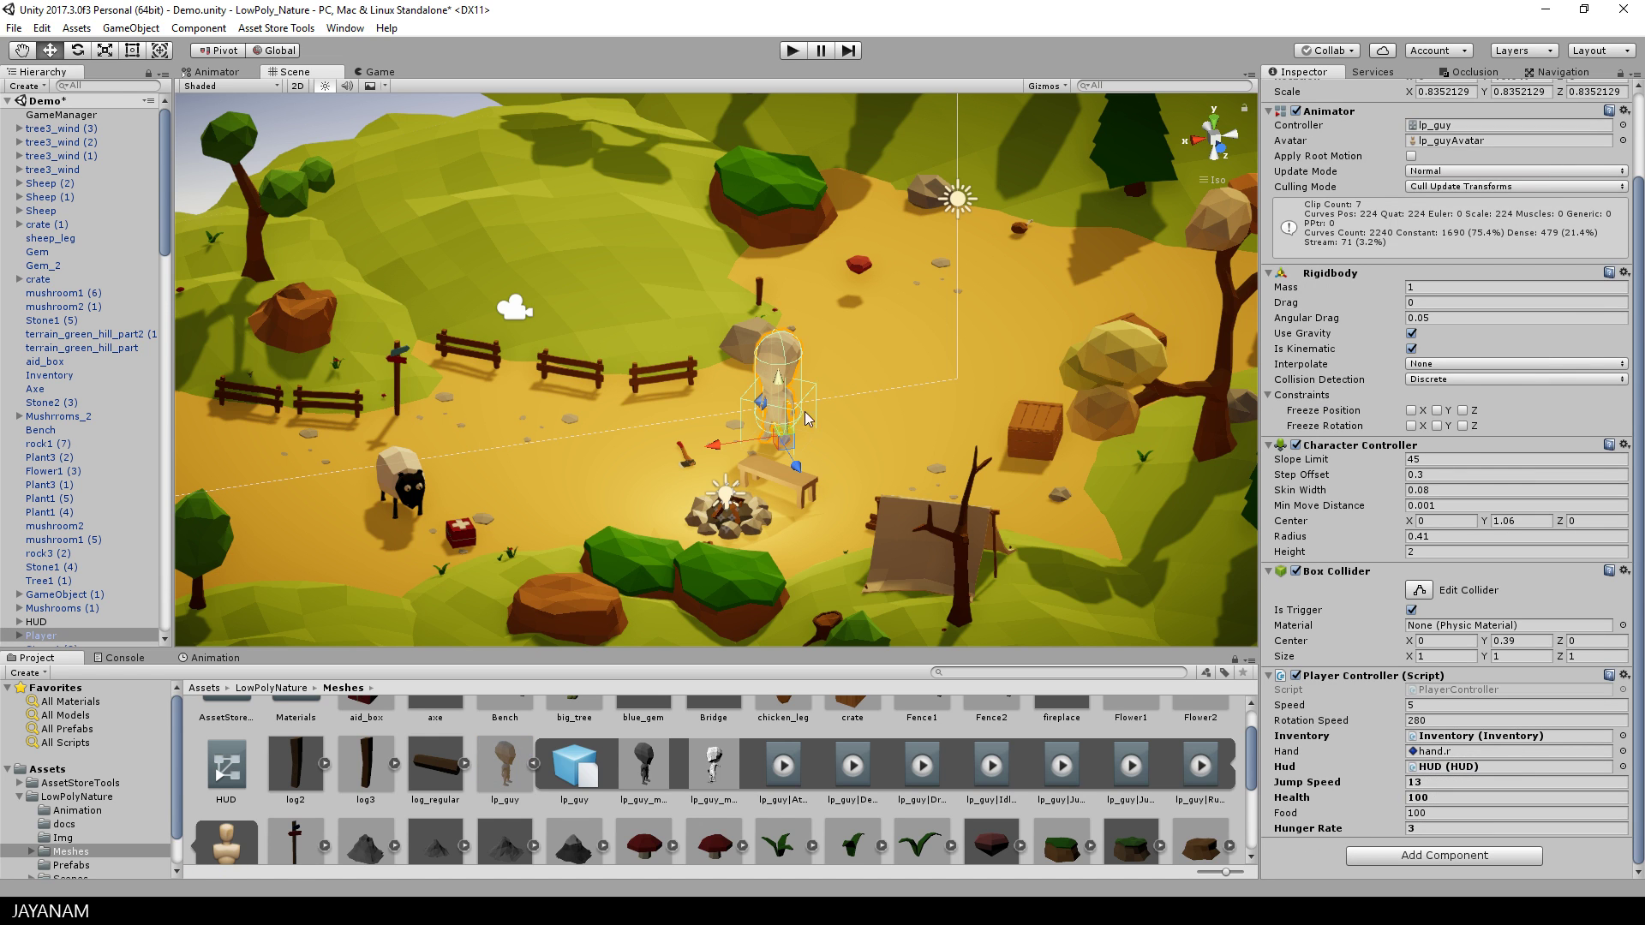
{"action": "double_click", "coordinate": [1435, 125]}
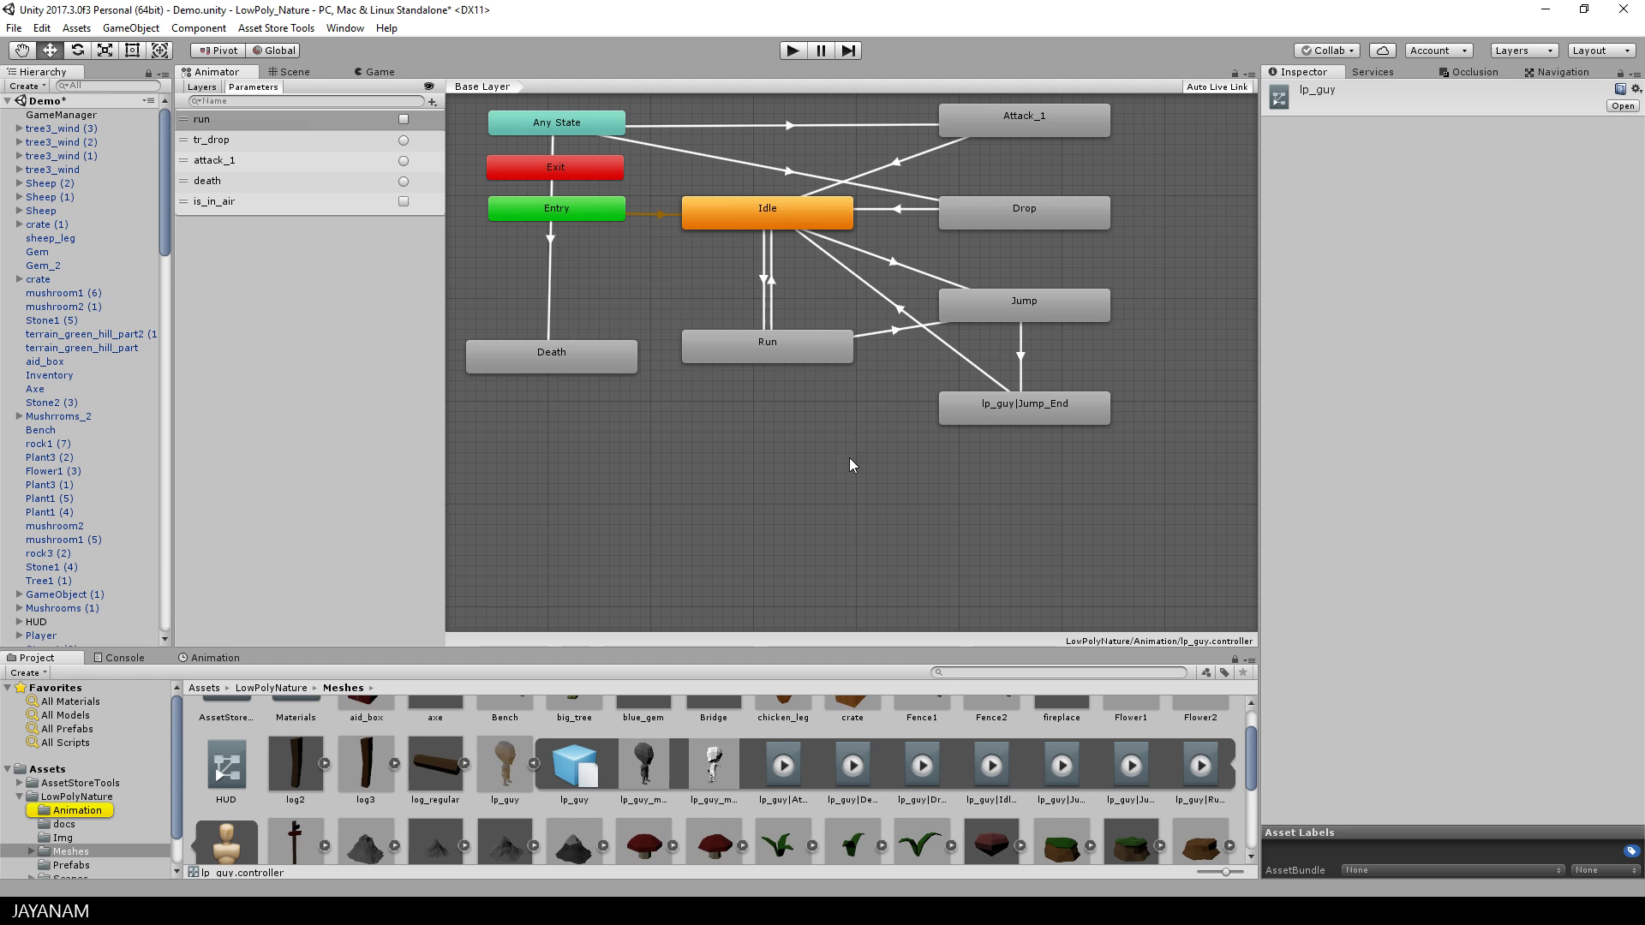
Step: Inspect the Jump and lp_guy|Jump_End states and the is_in_air parameter in the animator controller
{"action": "left_click", "coordinate": [1034, 308]}
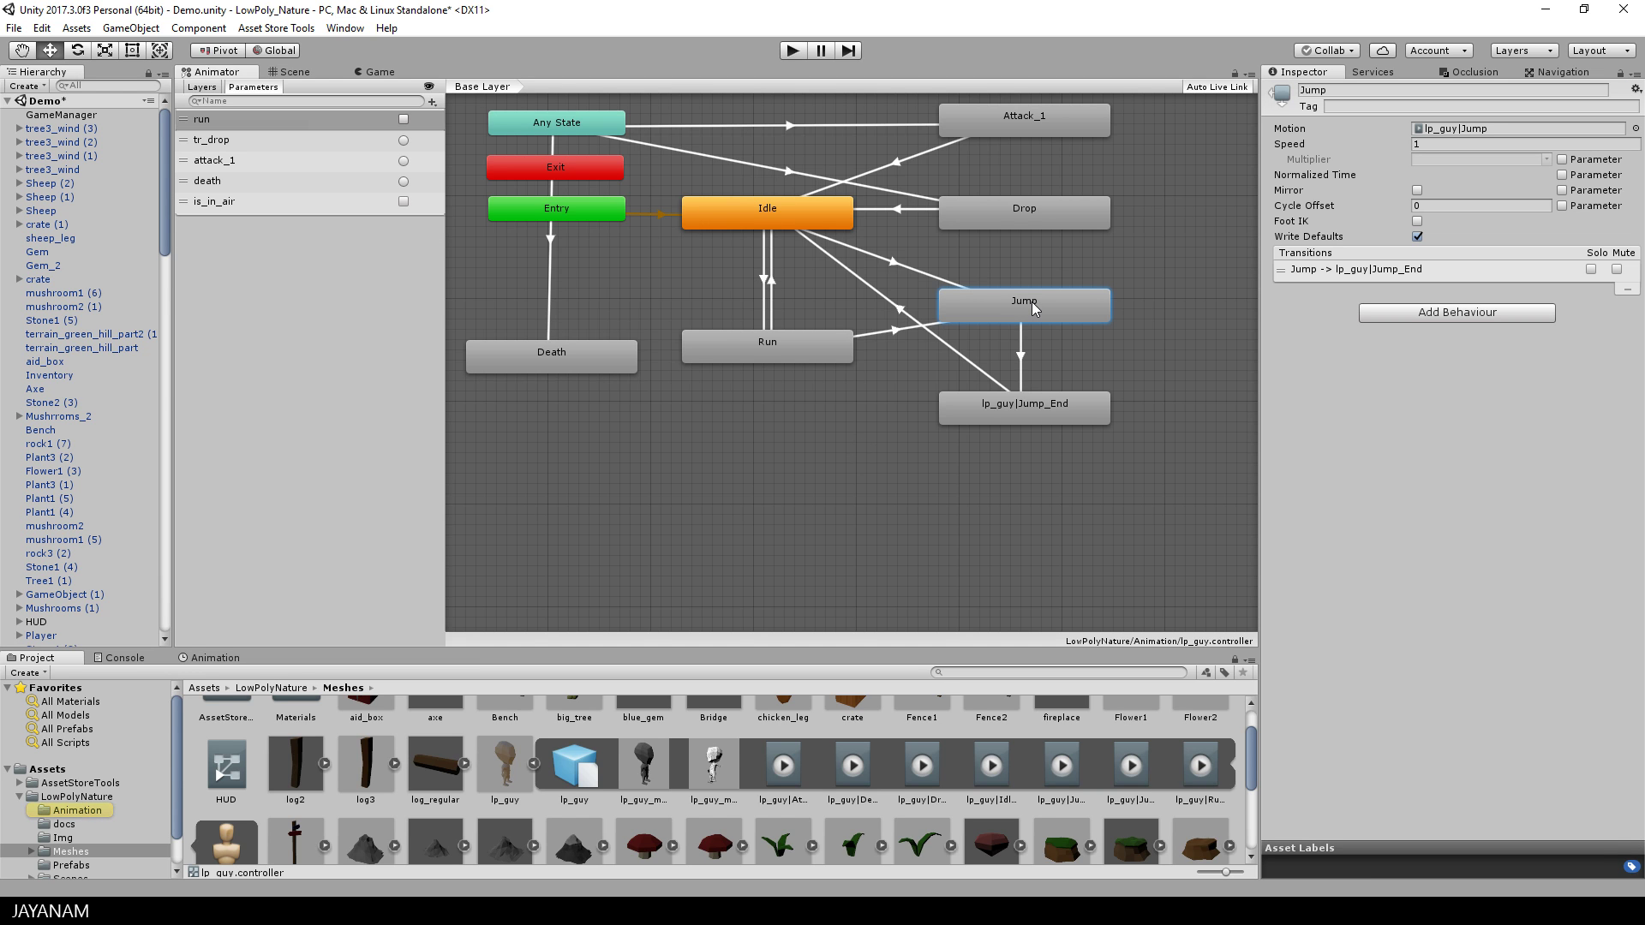
{"action": "left_click", "coordinate": [1021, 411]}
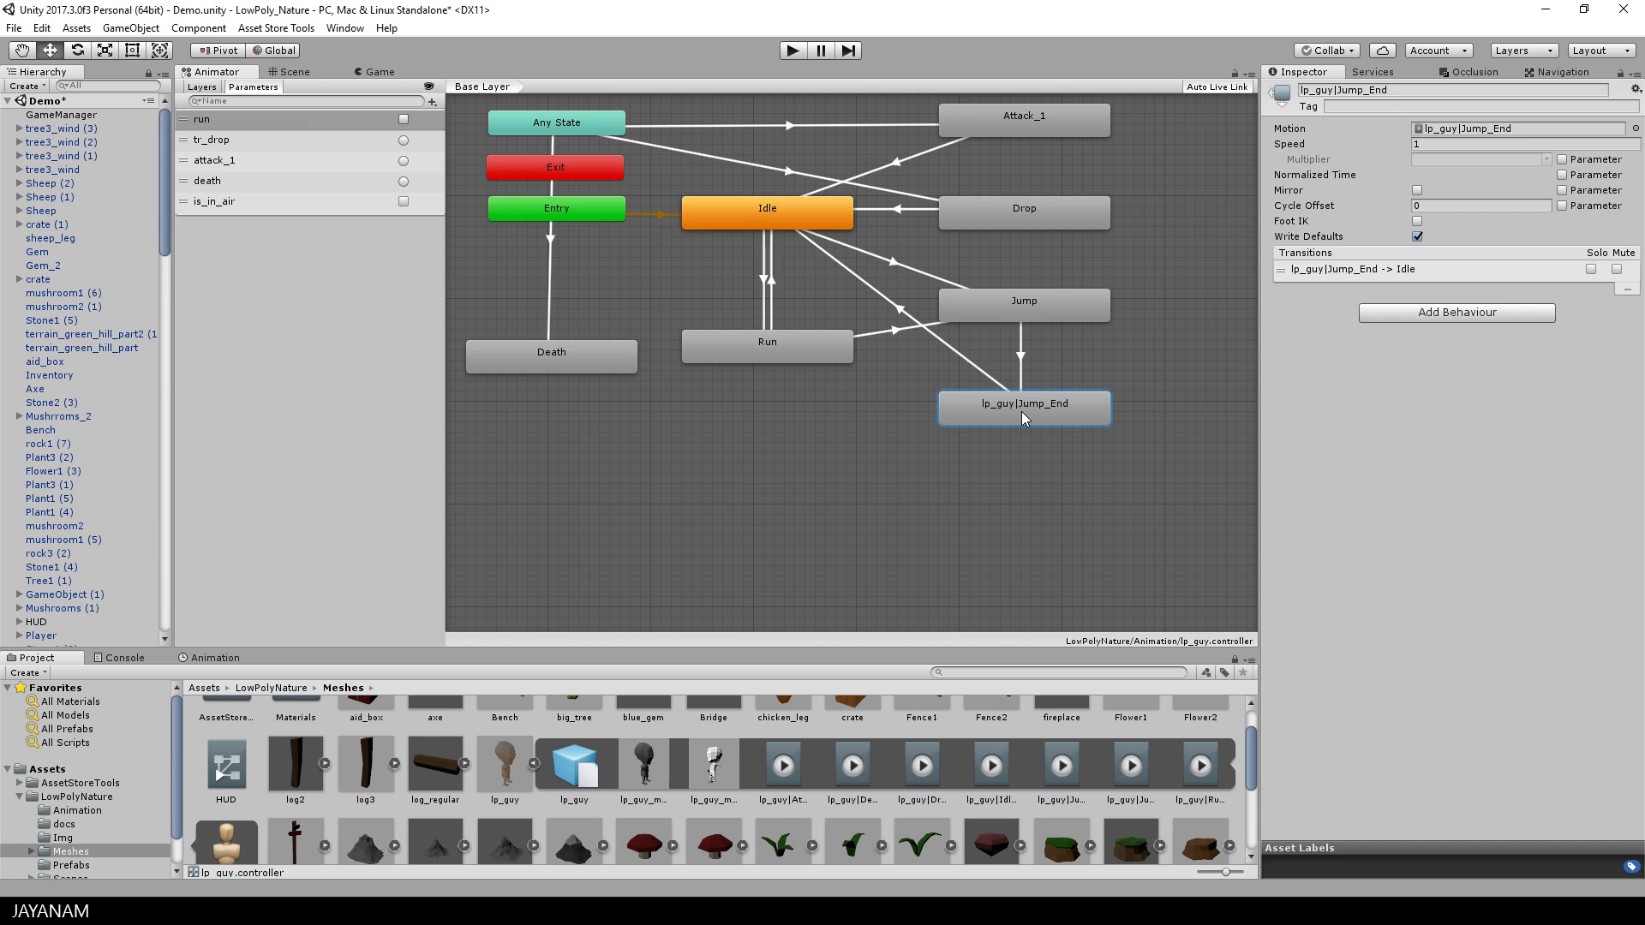
{"action": "left_click", "coordinate": [238, 202]}
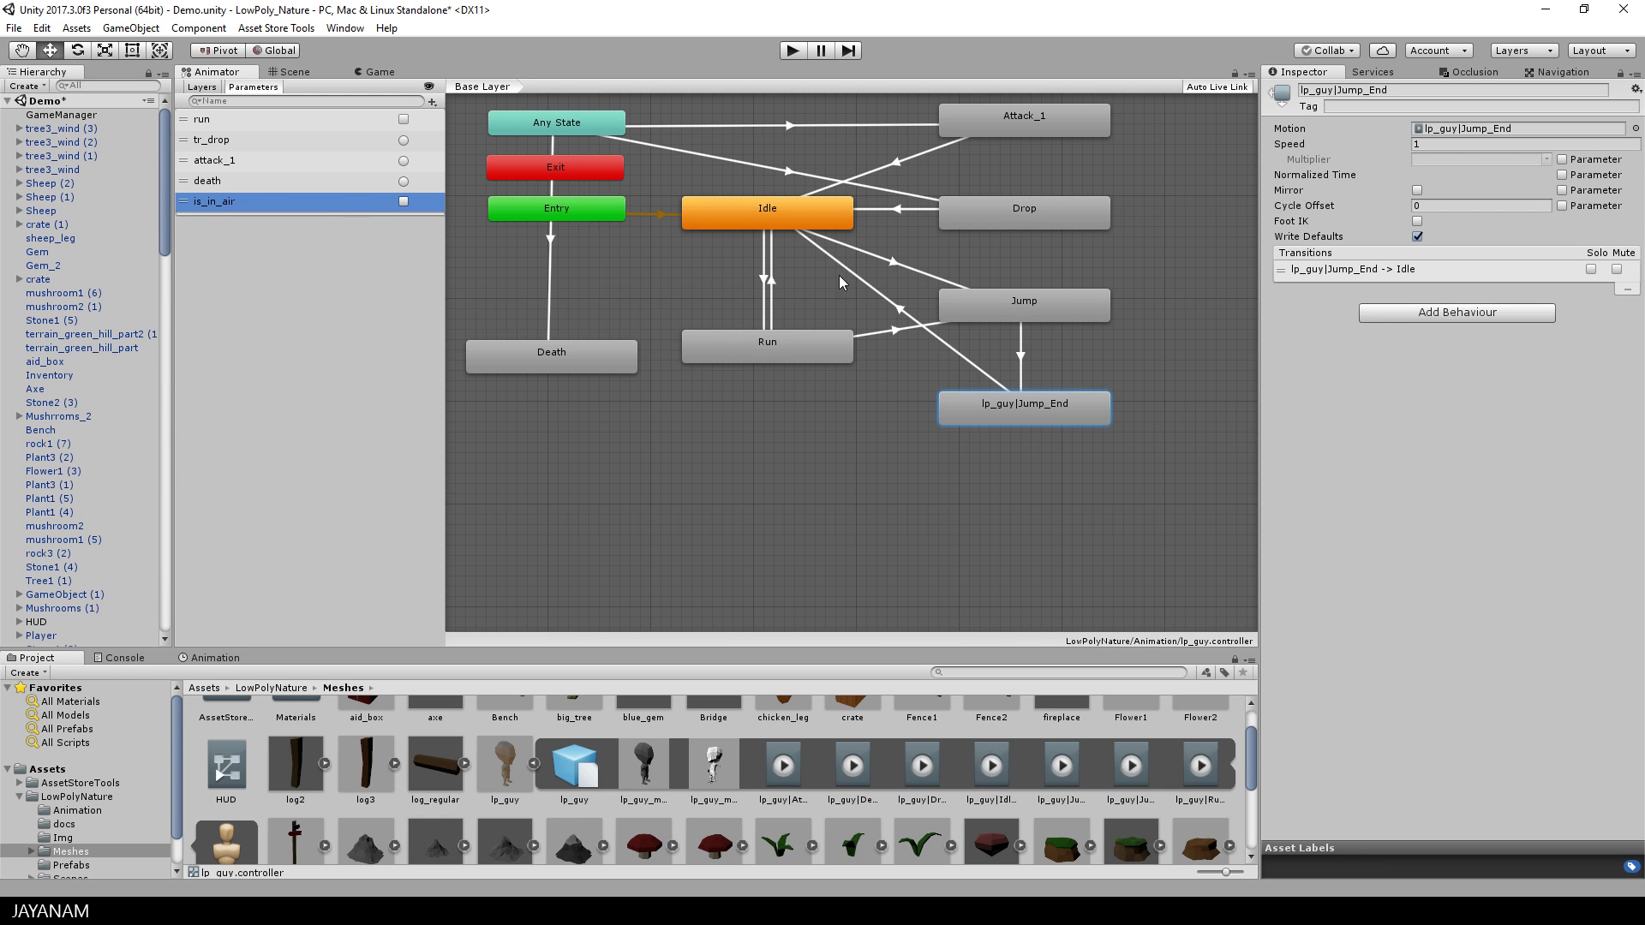
Step: Check the conditions of the Idle-to-Jump and Run-to-Jump transitions that lead into the Jump state
{"action": "left_click", "coordinate": [924, 274]}
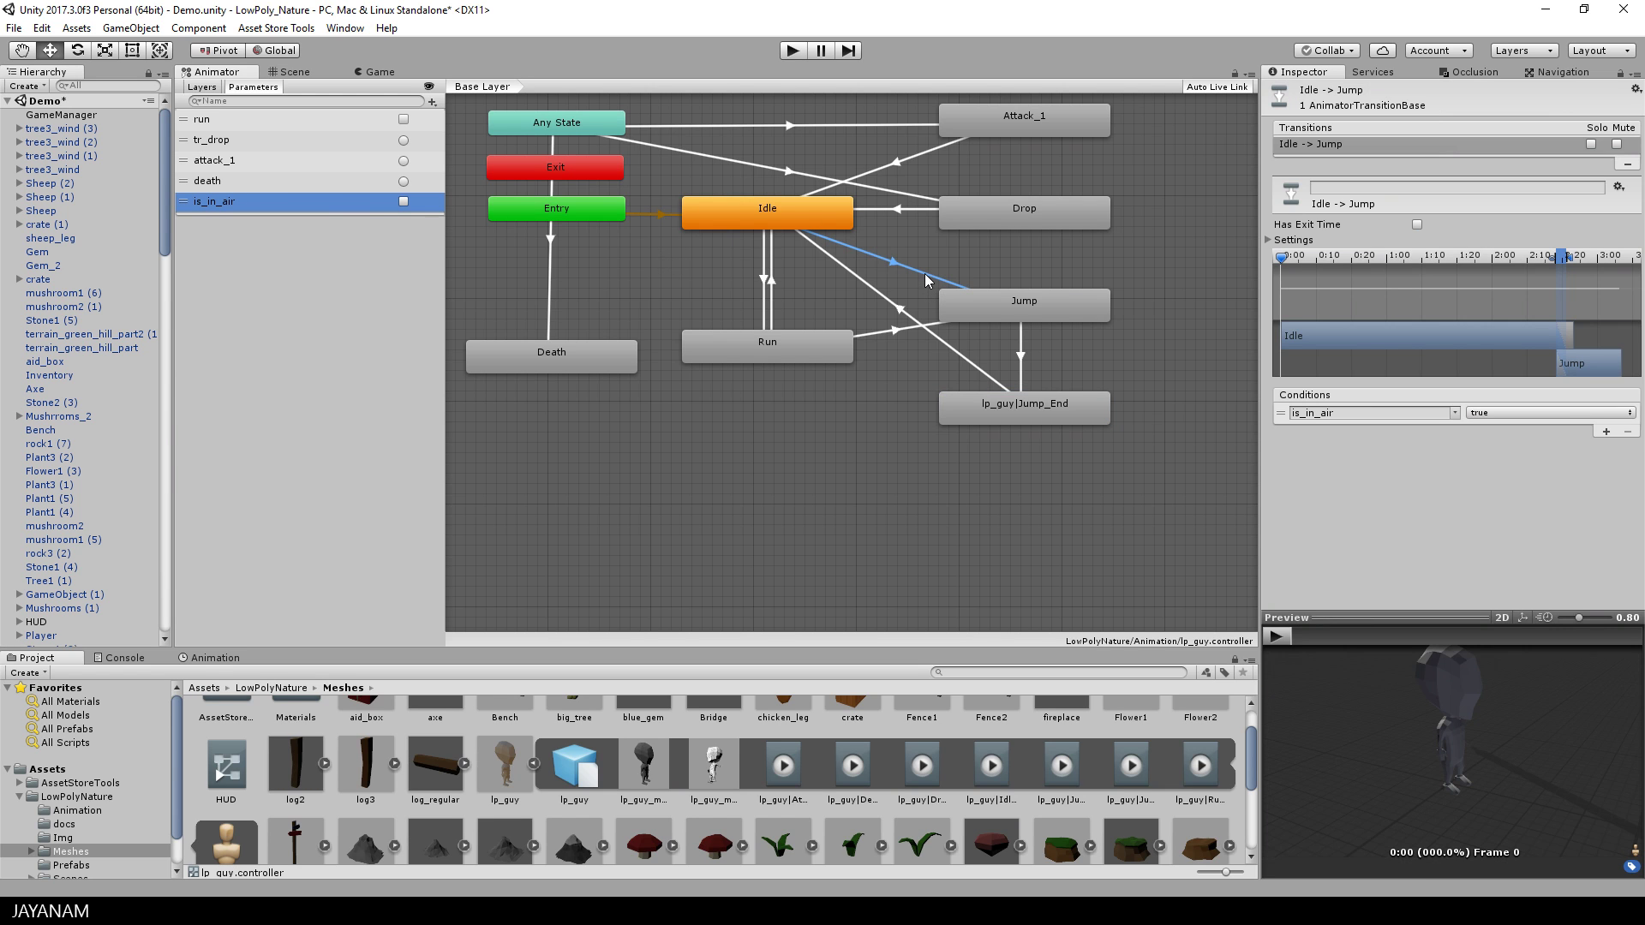
{"action": "left_click", "coordinate": [876, 333]}
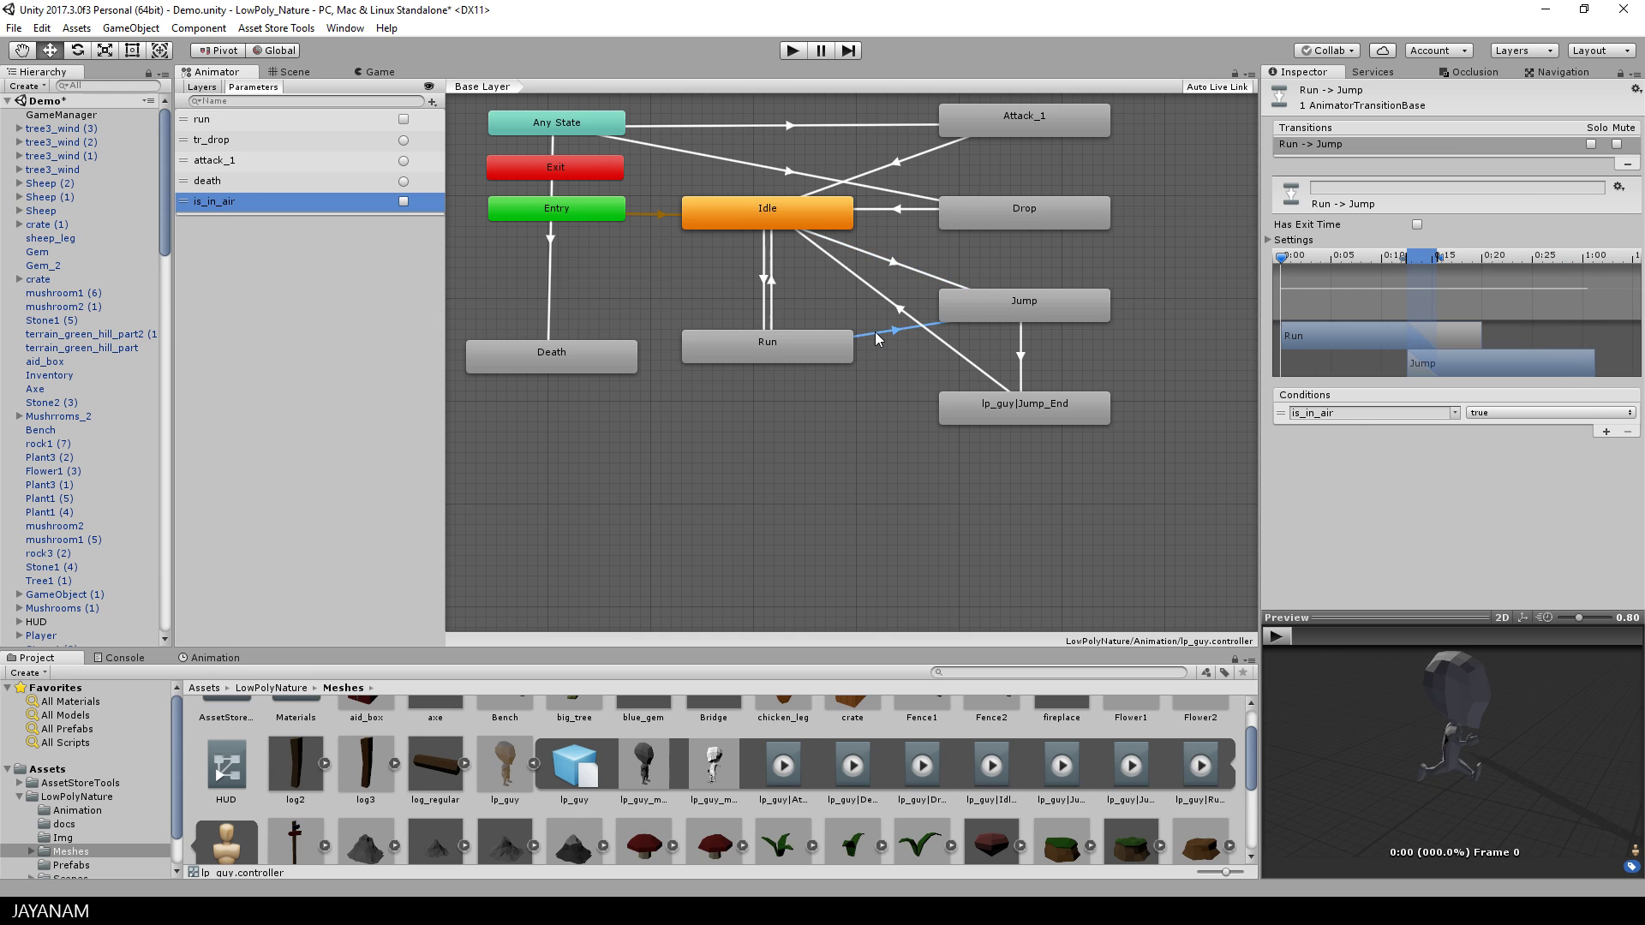
{"action": "left_click", "coordinate": [1051, 307]}
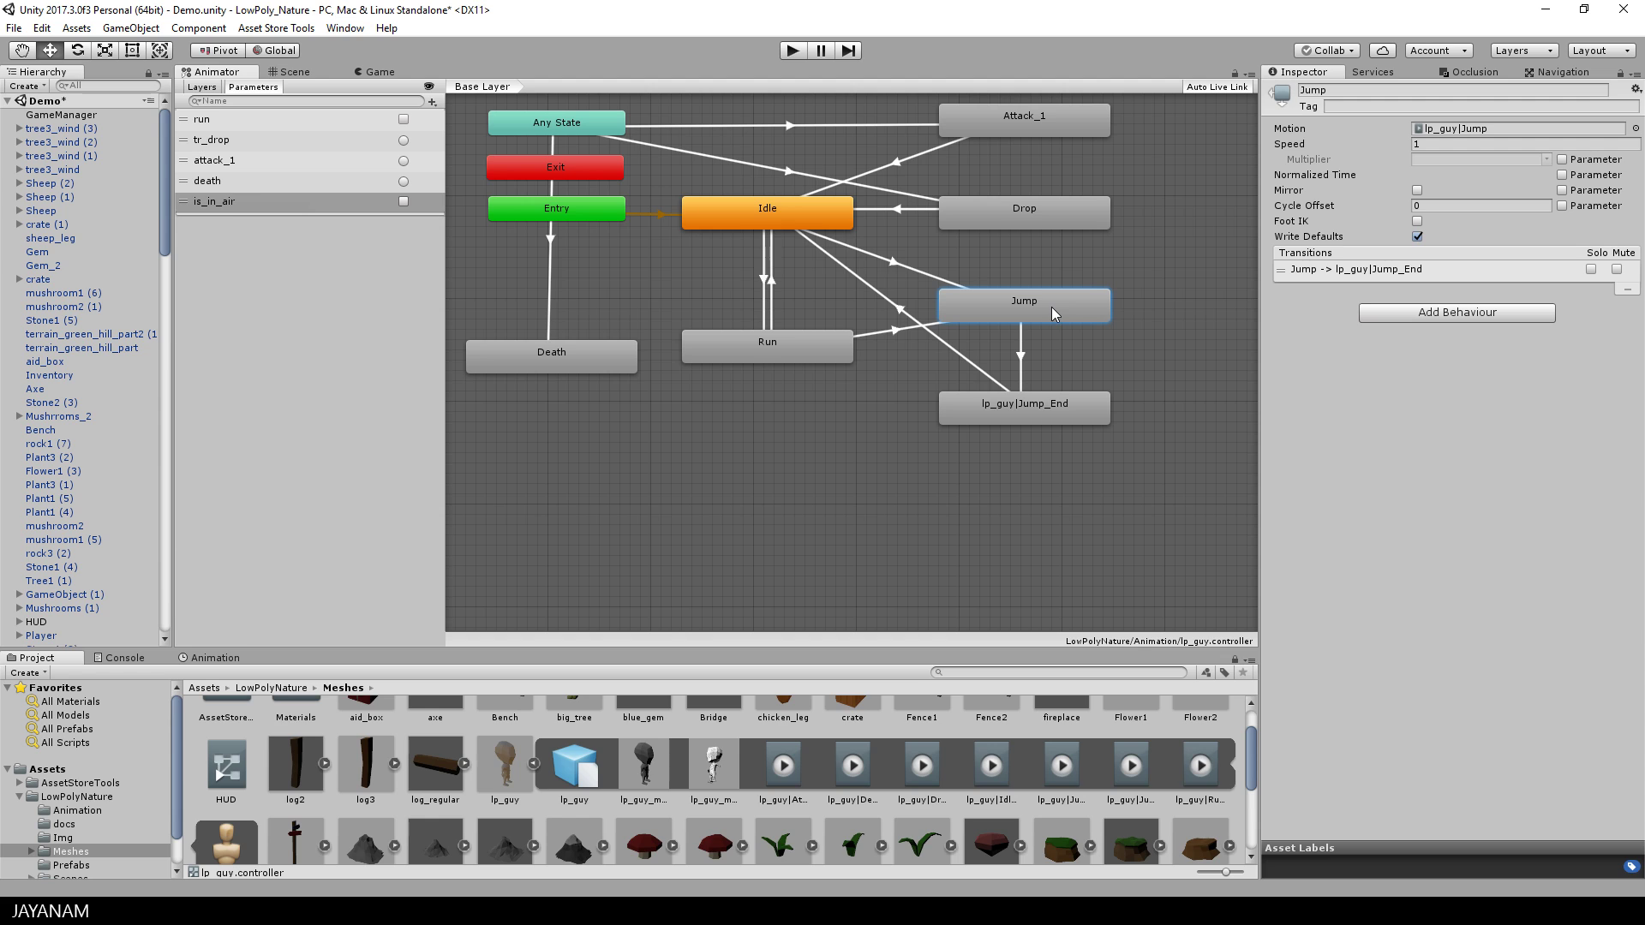
Step: Review the transitions from Jump to lp_guy|Jump_End and from lp_guy|Jump_End back to Idle, including the states they connect
{"action": "left_click", "coordinate": [1021, 353]}
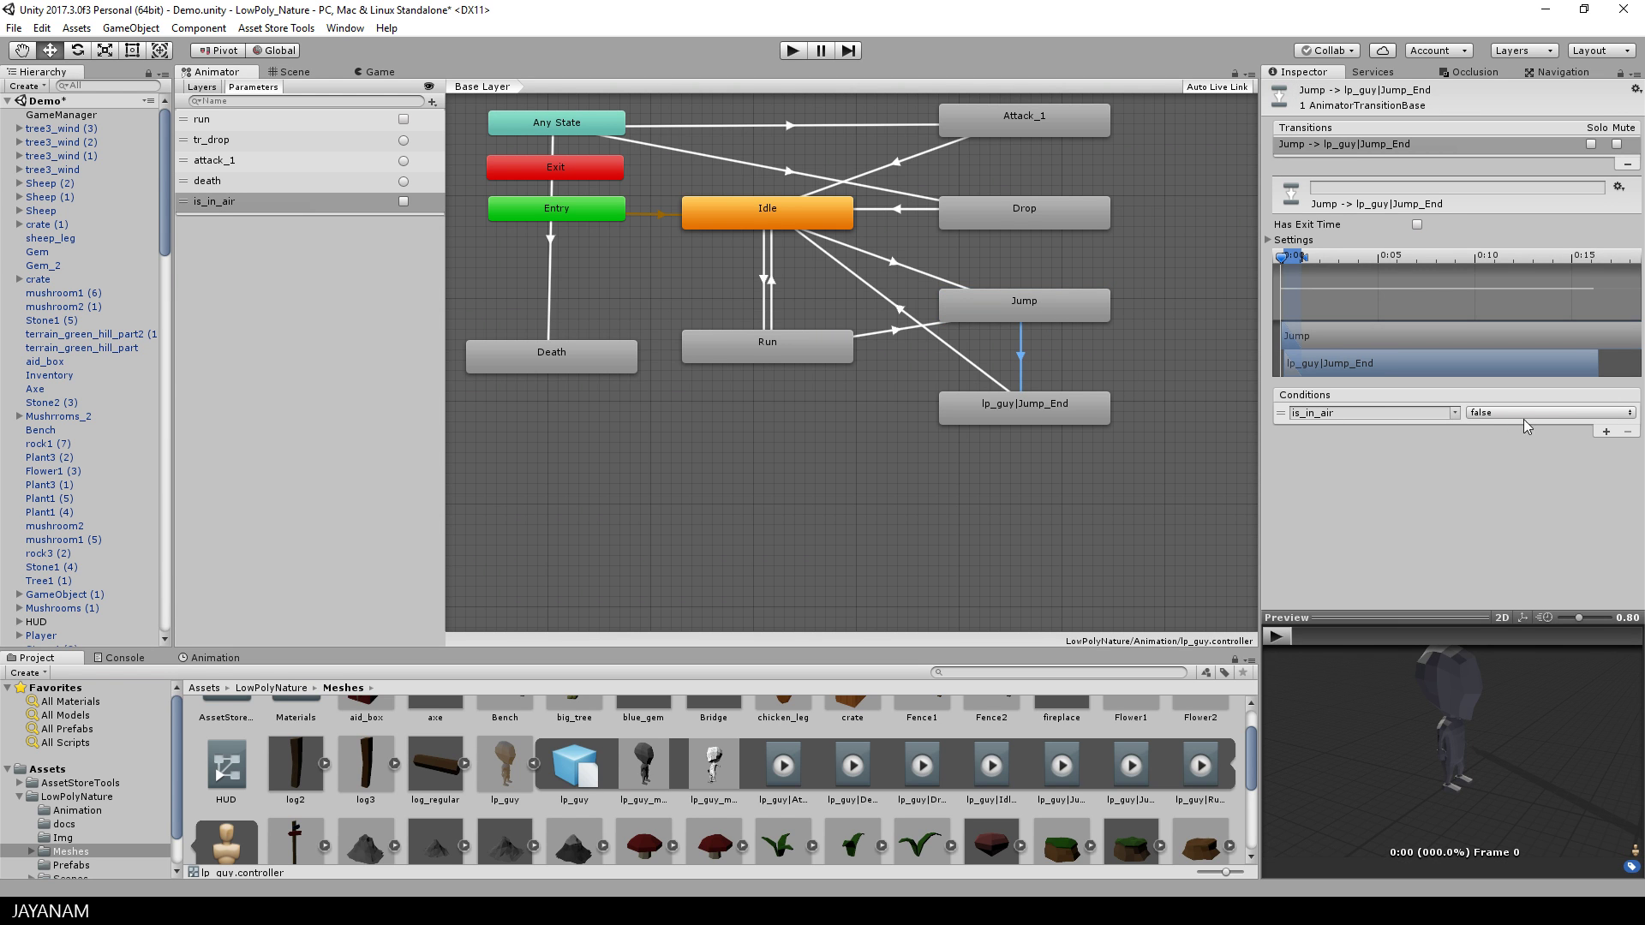
{"action": "left_click", "coordinate": [1073, 404]}
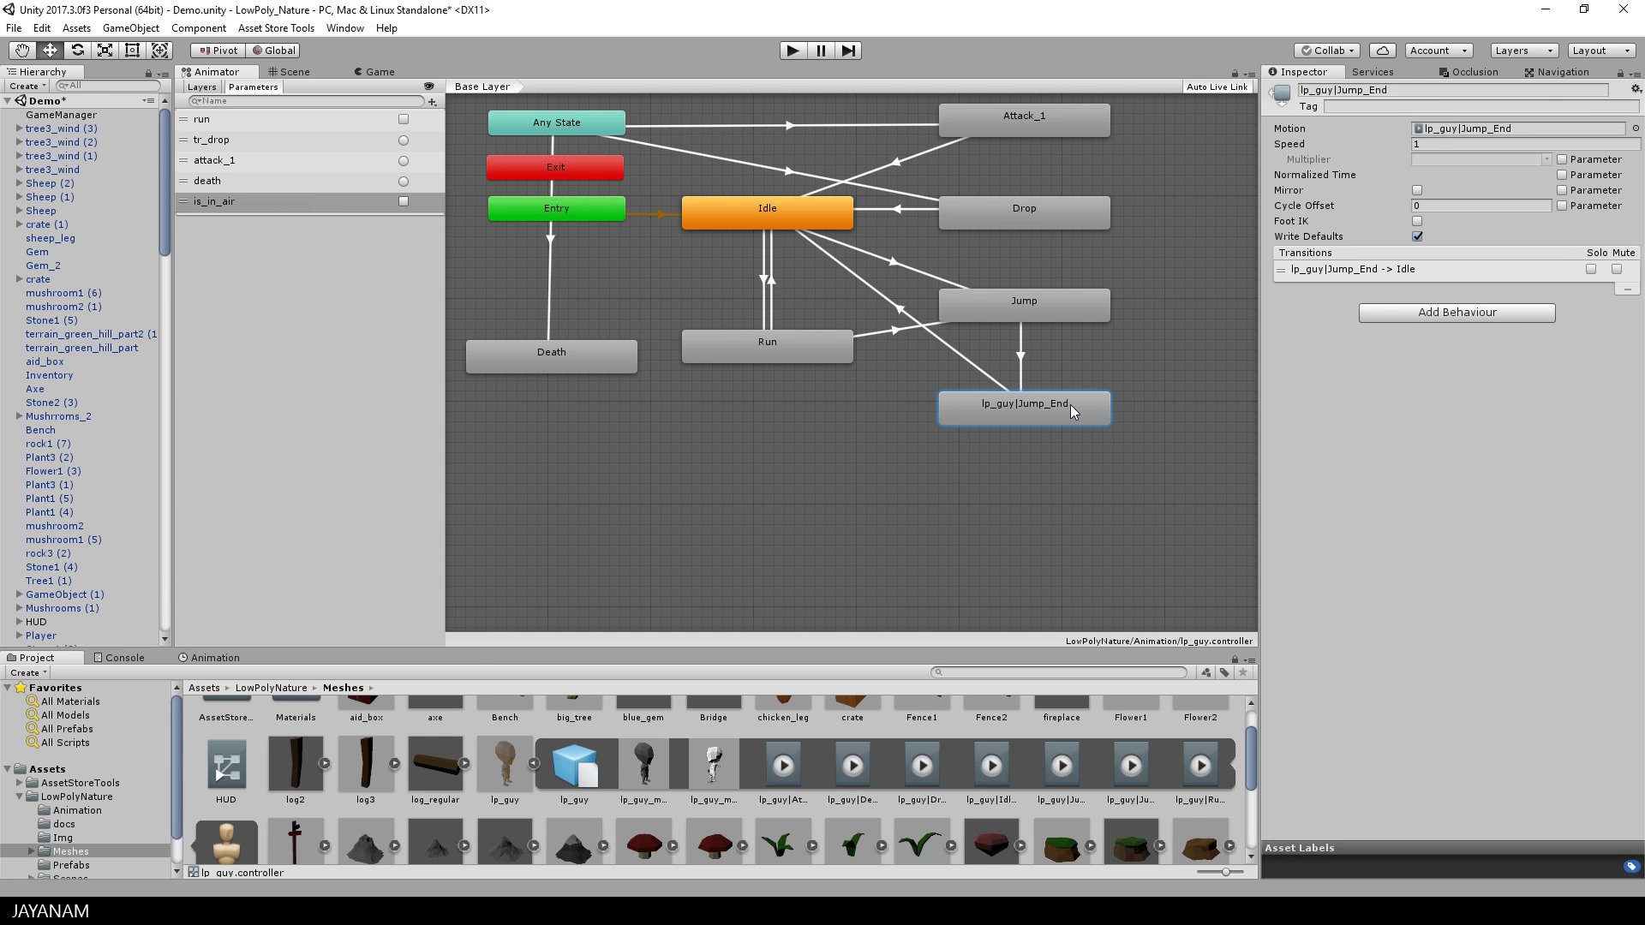
{"action": "left_click", "coordinate": [961, 354]}
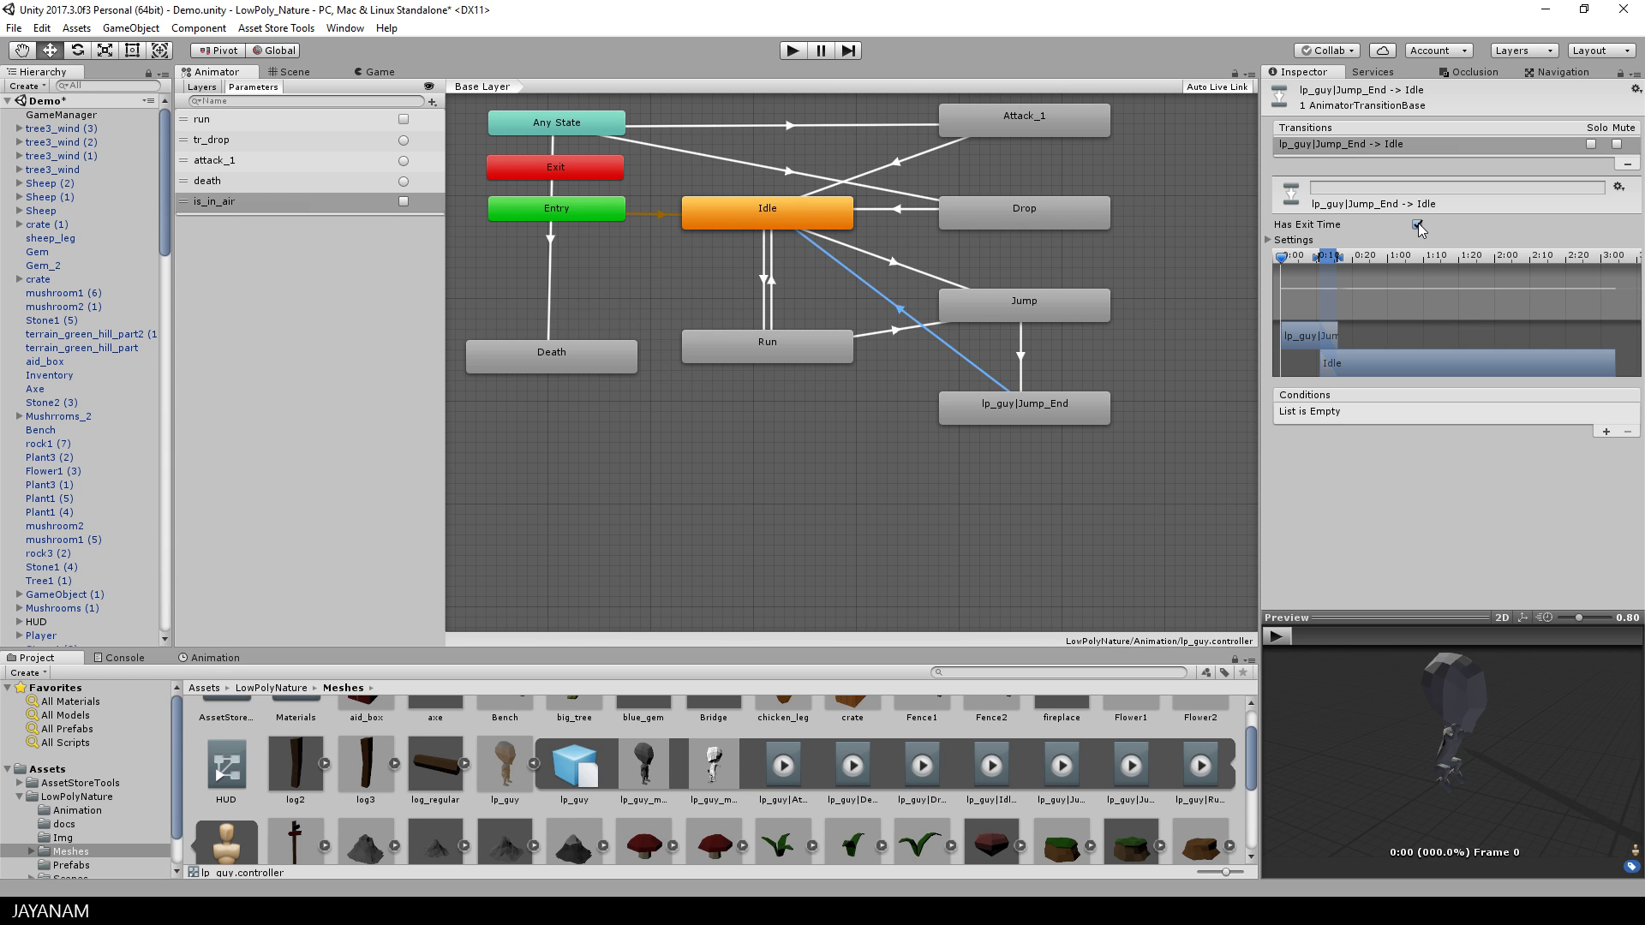
{"action": "left_click", "coordinate": [811, 226]}
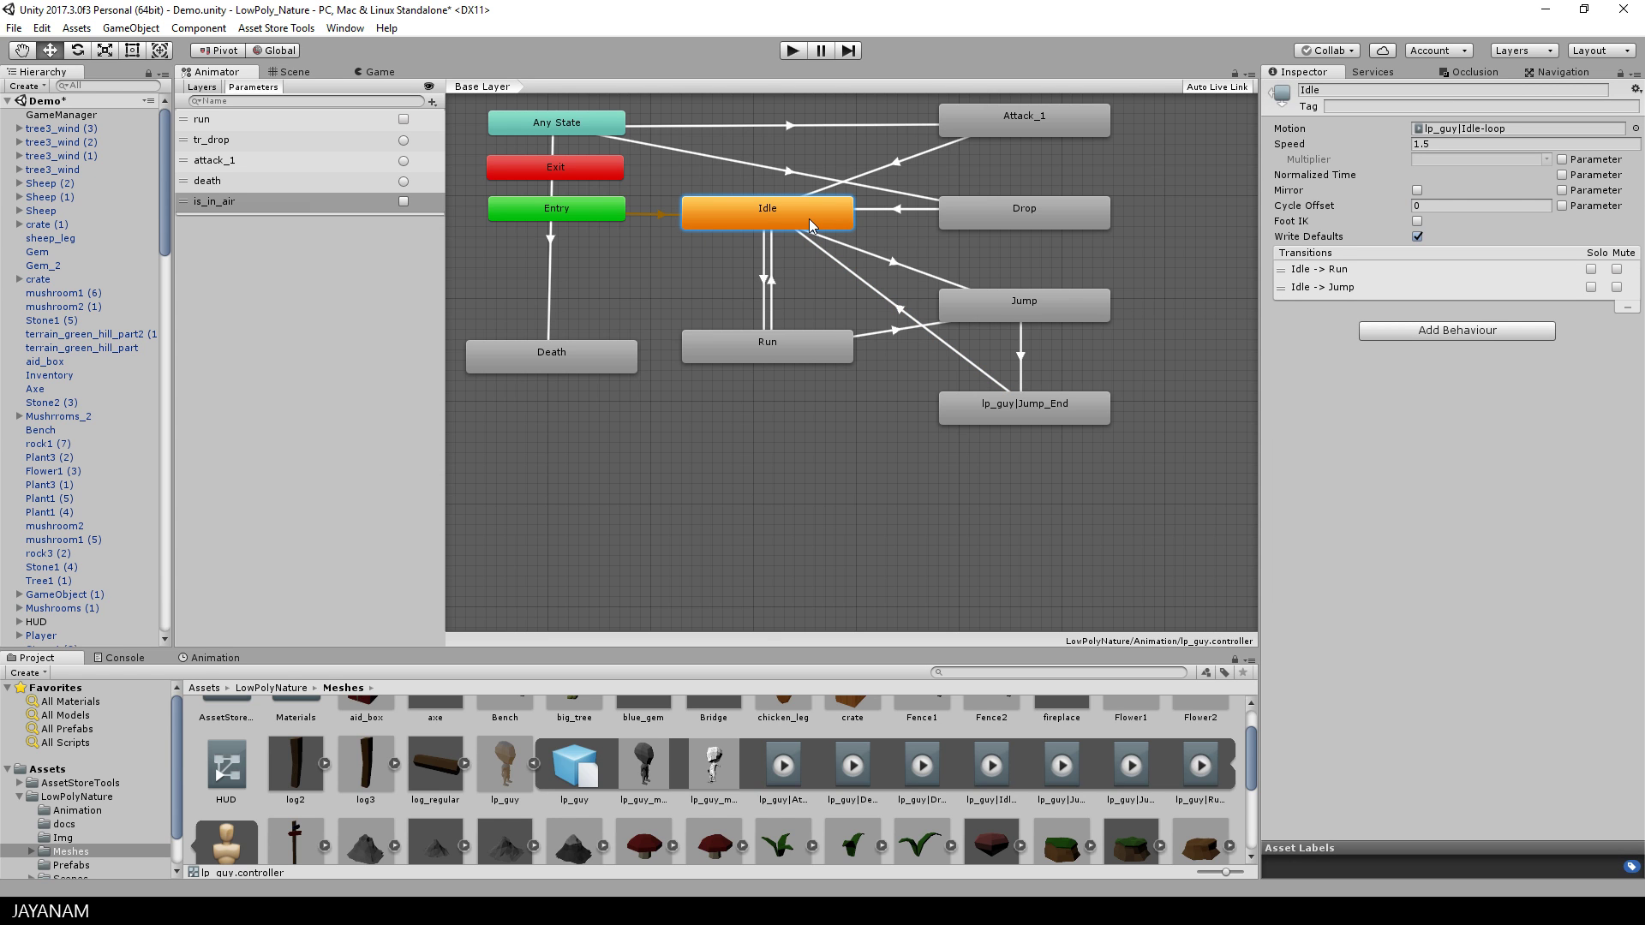
Step: Select the Player in the scene, open its PlayerController script in Visual Studio and locate the IsDead check in the Update method
{"action": "left_click", "coordinate": [289, 72]}
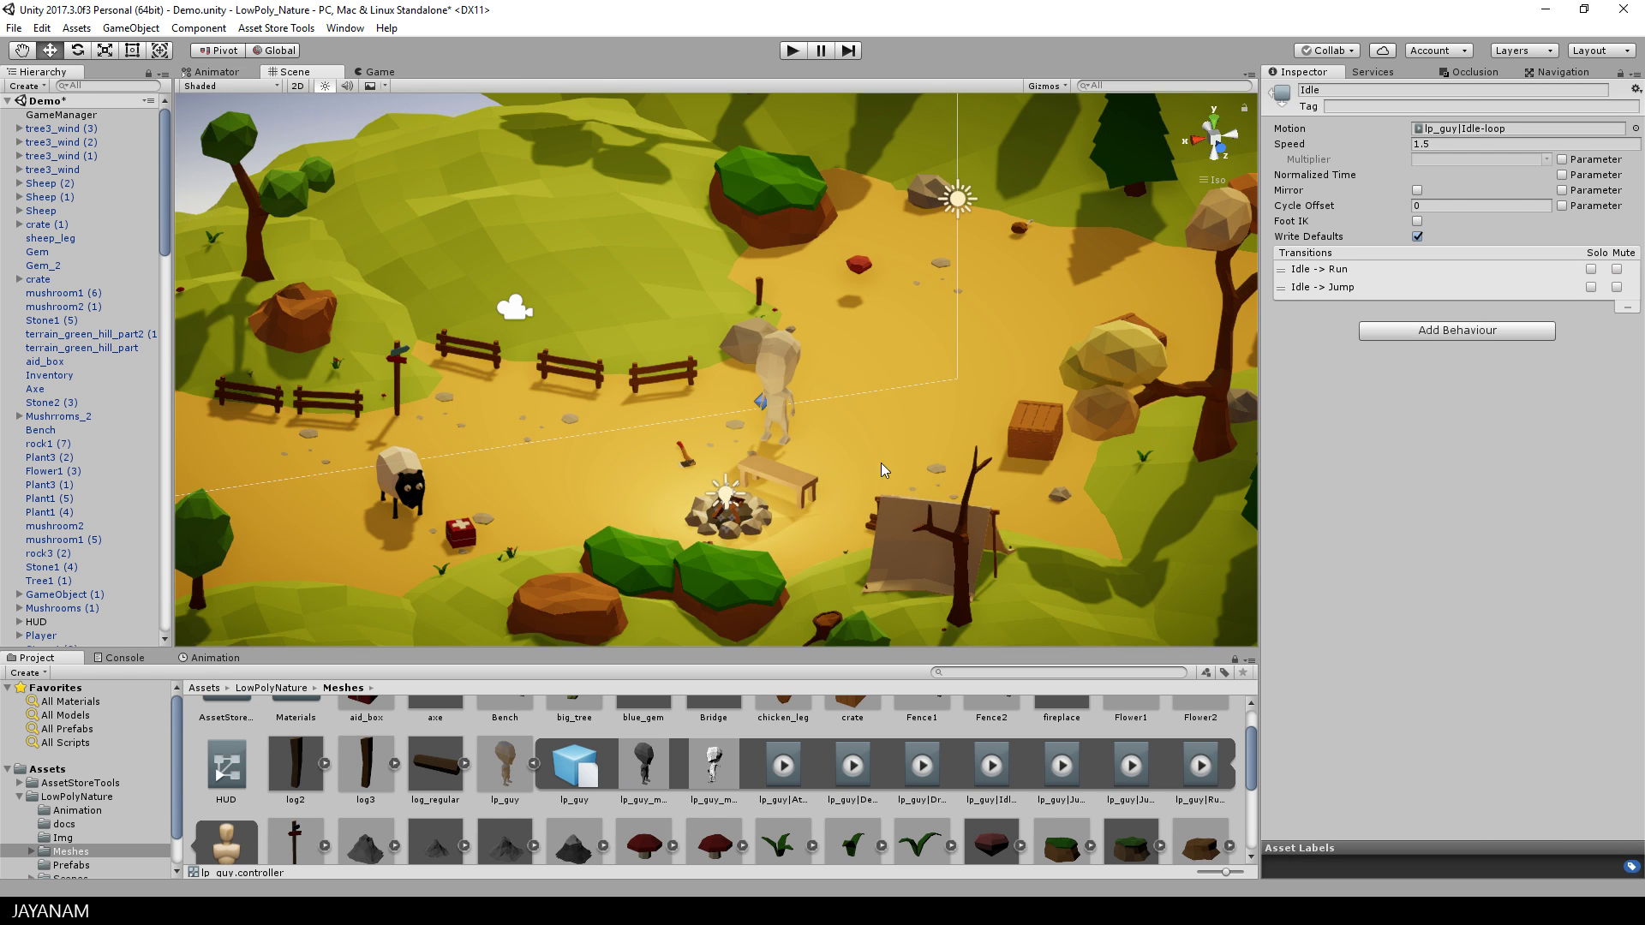
{"action": "left_click", "coordinate": [787, 411]}
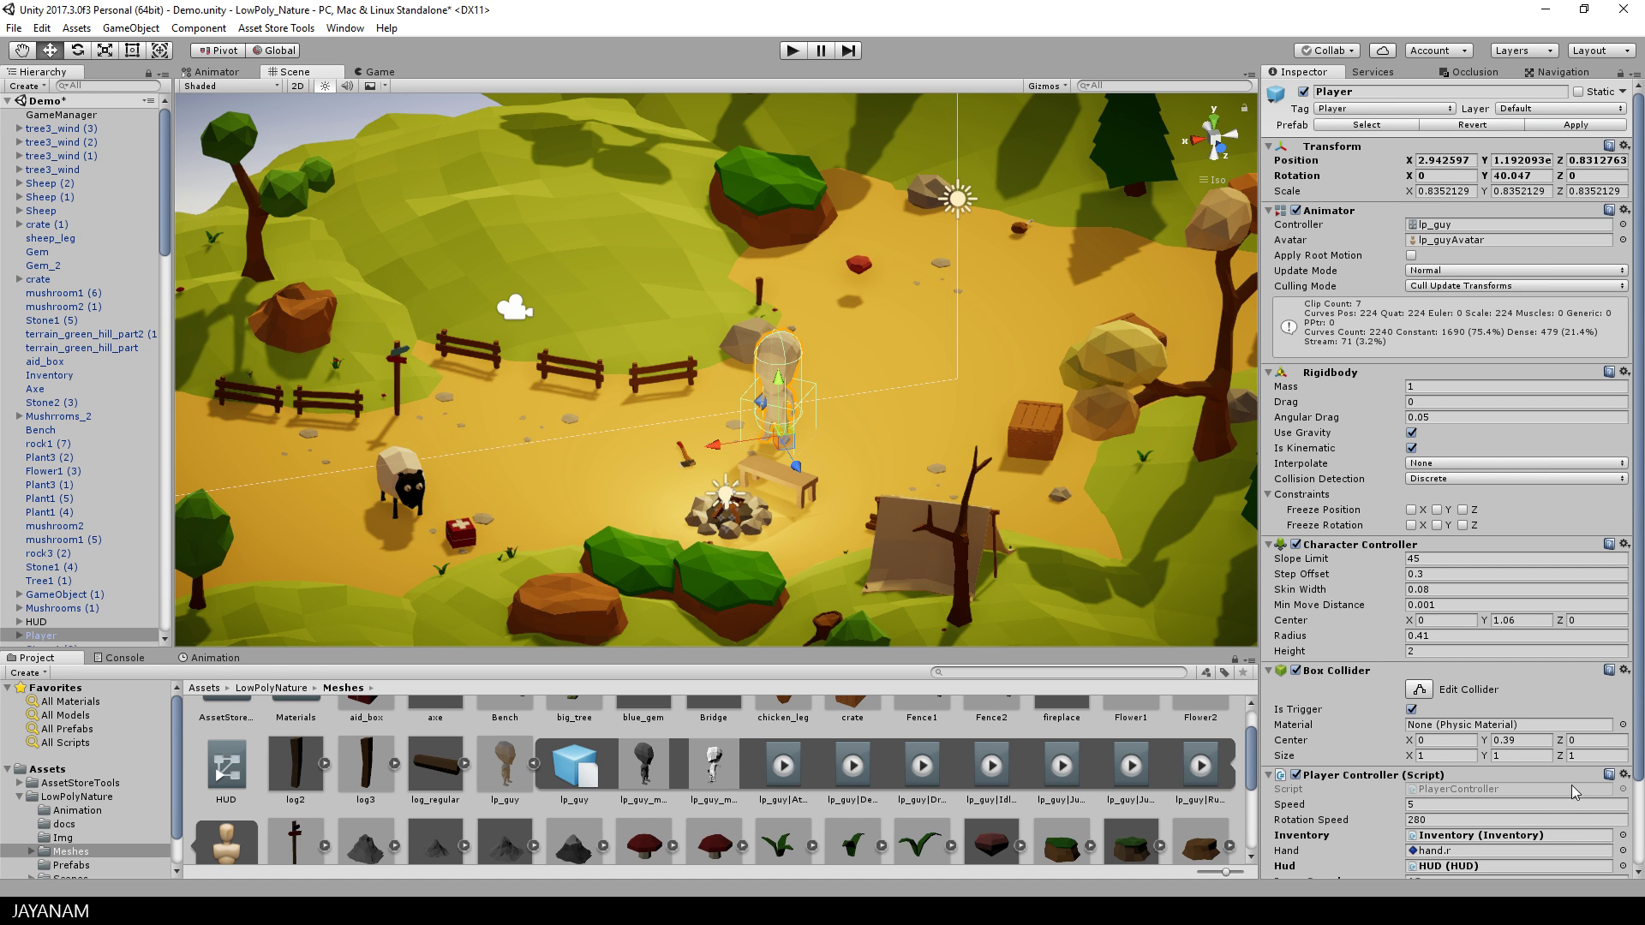
{"action": "double_click", "coordinate": [1484, 789]}
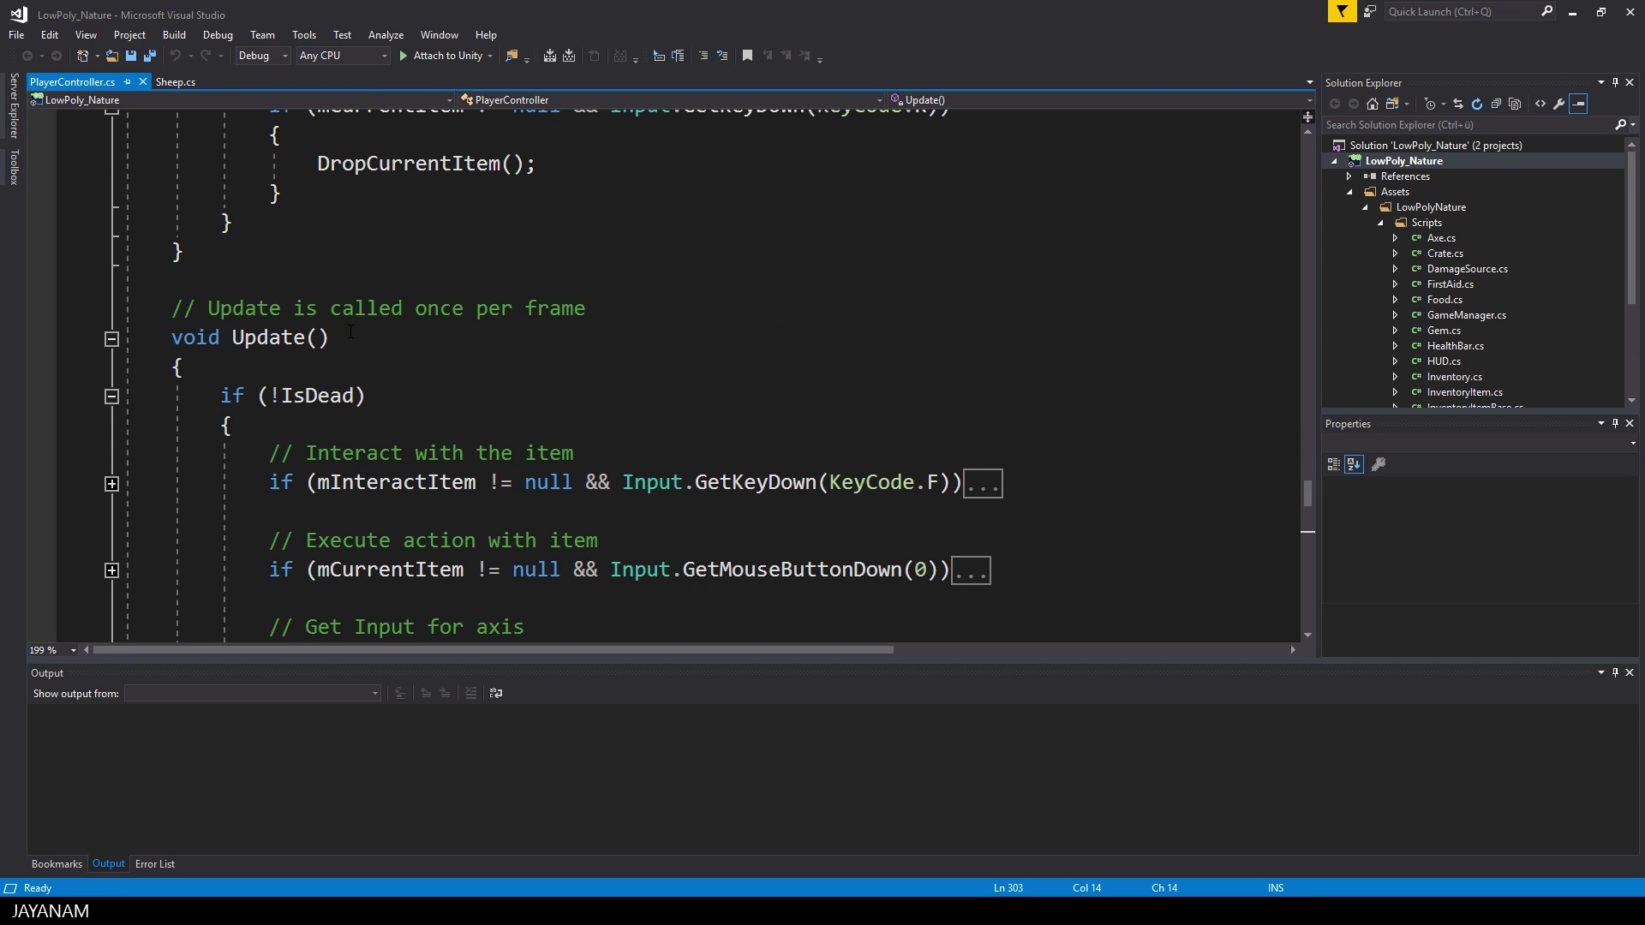
{"action": "left_click", "coordinate": [257, 338]}
{"action": "left_click", "coordinate": [344, 402]}
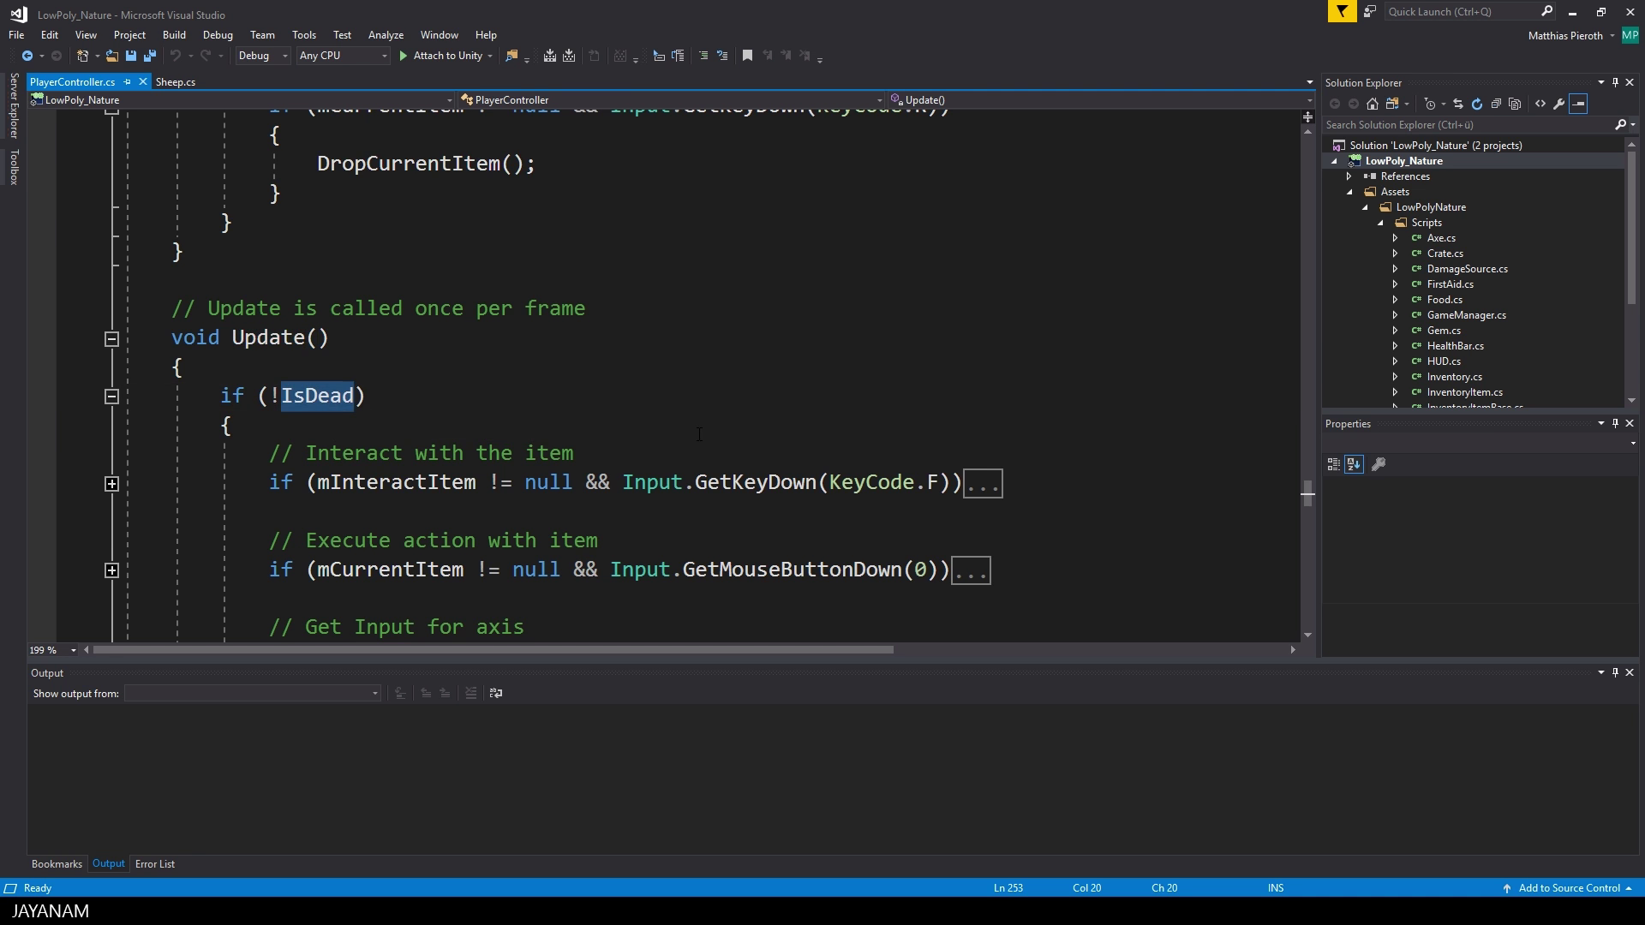
Step: Find the _characterController.isGrounded condition in the Update method and highlight isGrounded
{"action": "scroll", "coordinate": [726, 440], "scroll_direction": "down", "scroll_amount": 4}
{"action": "scroll", "coordinate": [725, 439], "scroll_direction": "down", "scroll_amount": 5}
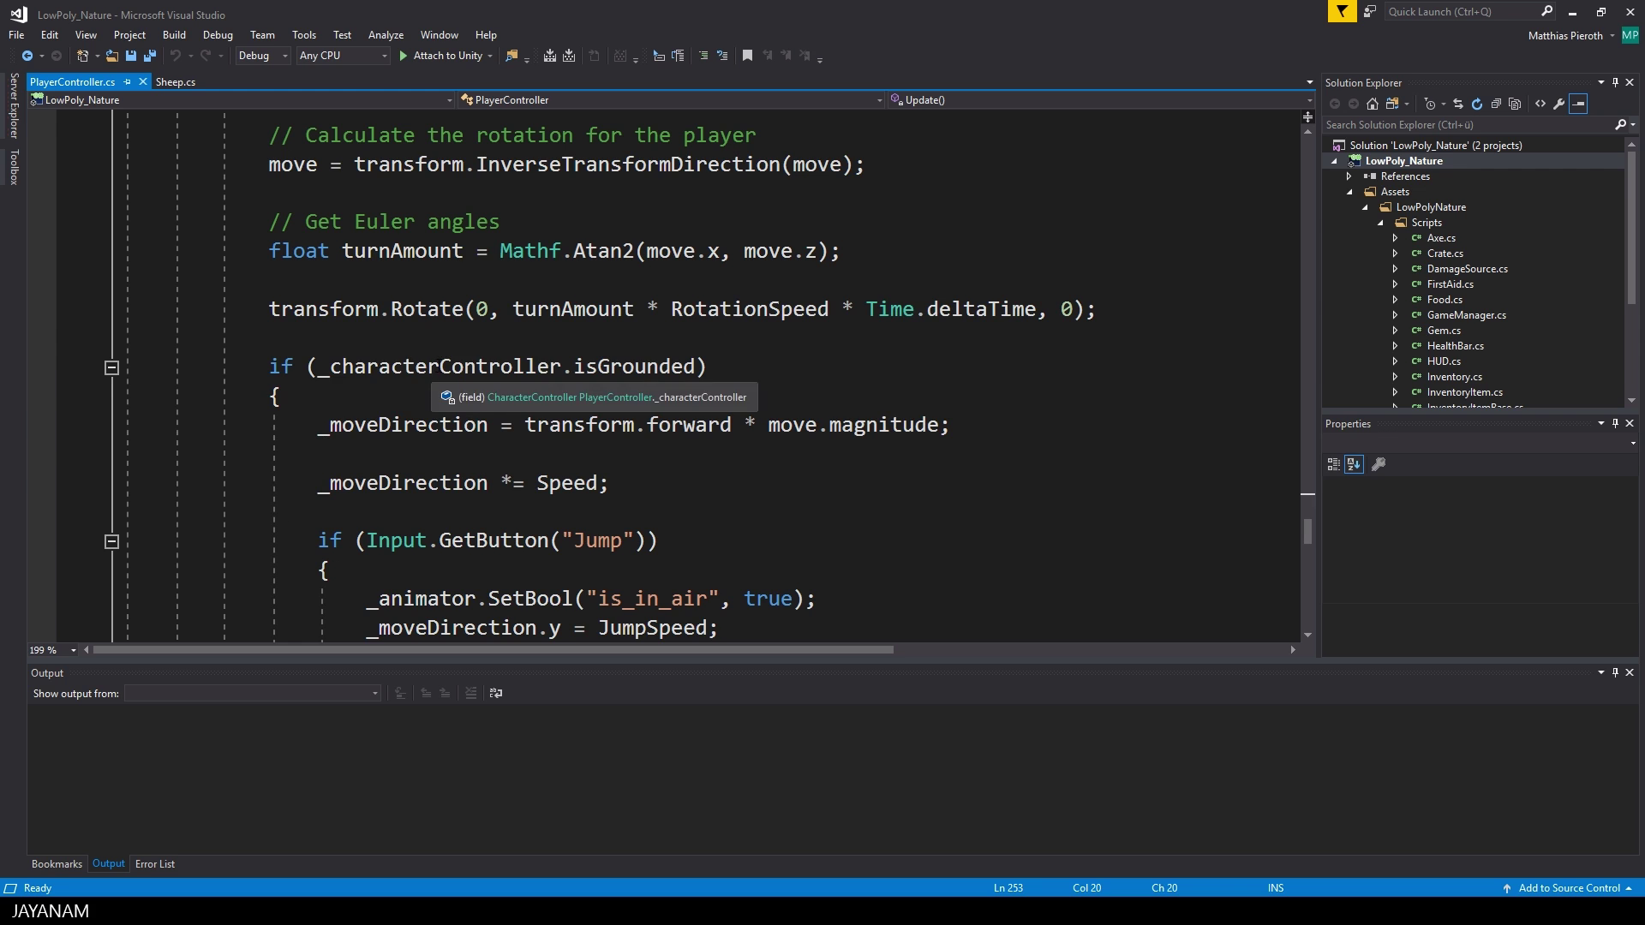
{"action": "double_click", "coordinate": [431, 367]}
{"action": "double_click", "coordinate": [606, 366]}
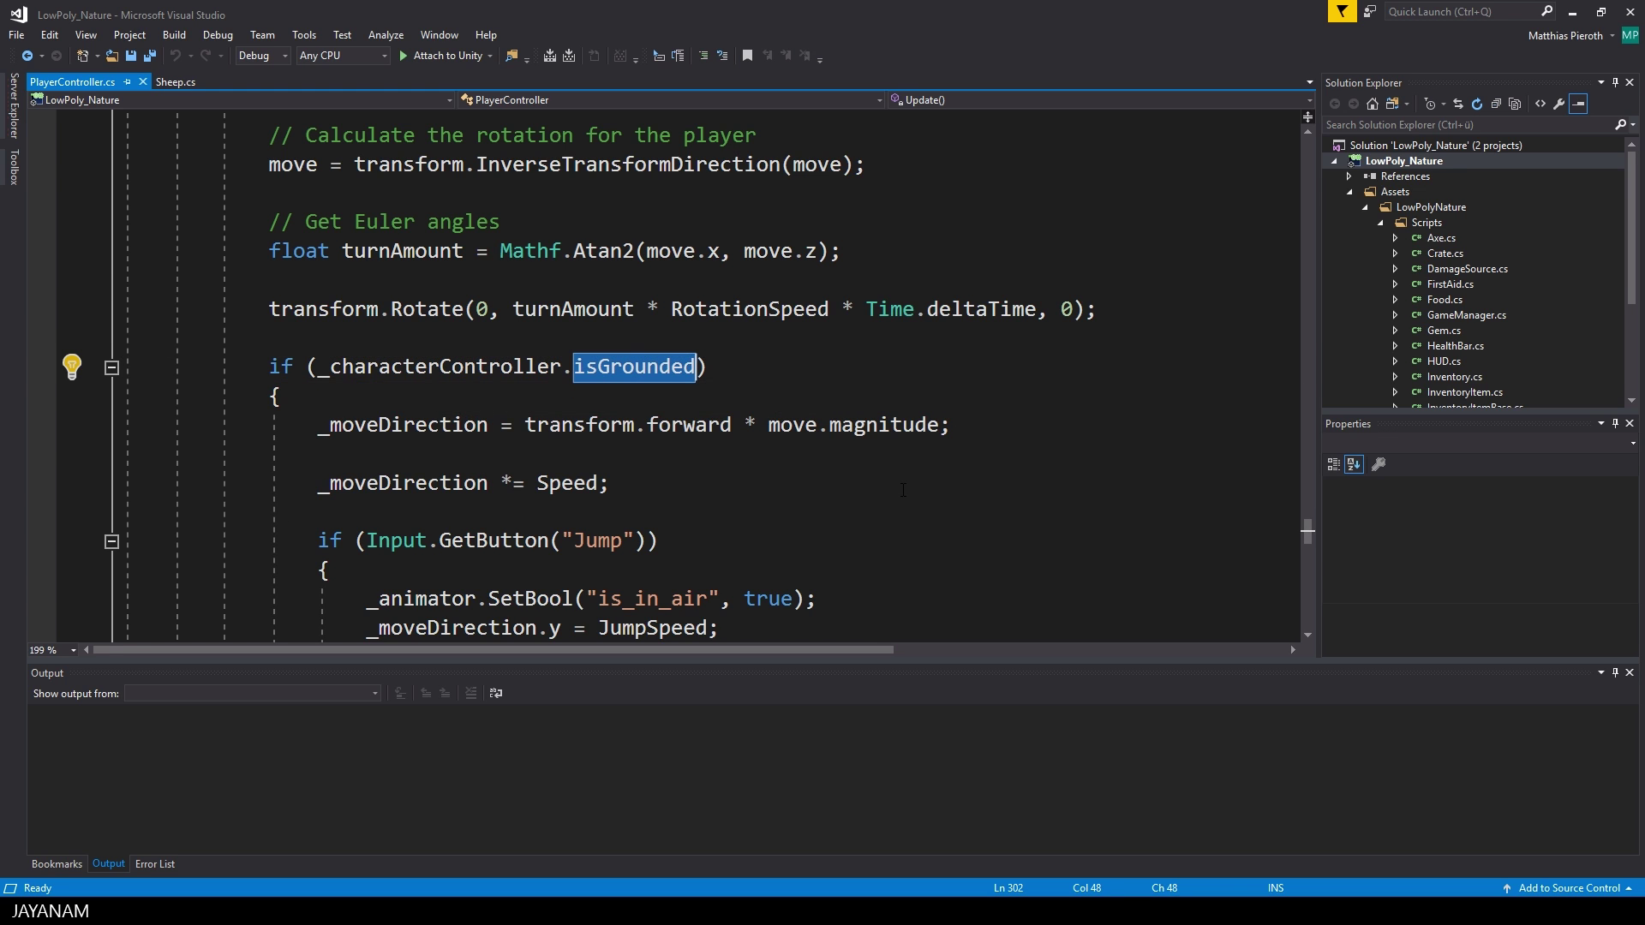
Step: Examine the Input.GetButton("Jump") block, highlighting its condition, the is_in_air animator parameter and _moveDirection
{"action": "scroll", "coordinate": [902, 490], "scroll_direction": "down", "scroll_amount": 2}
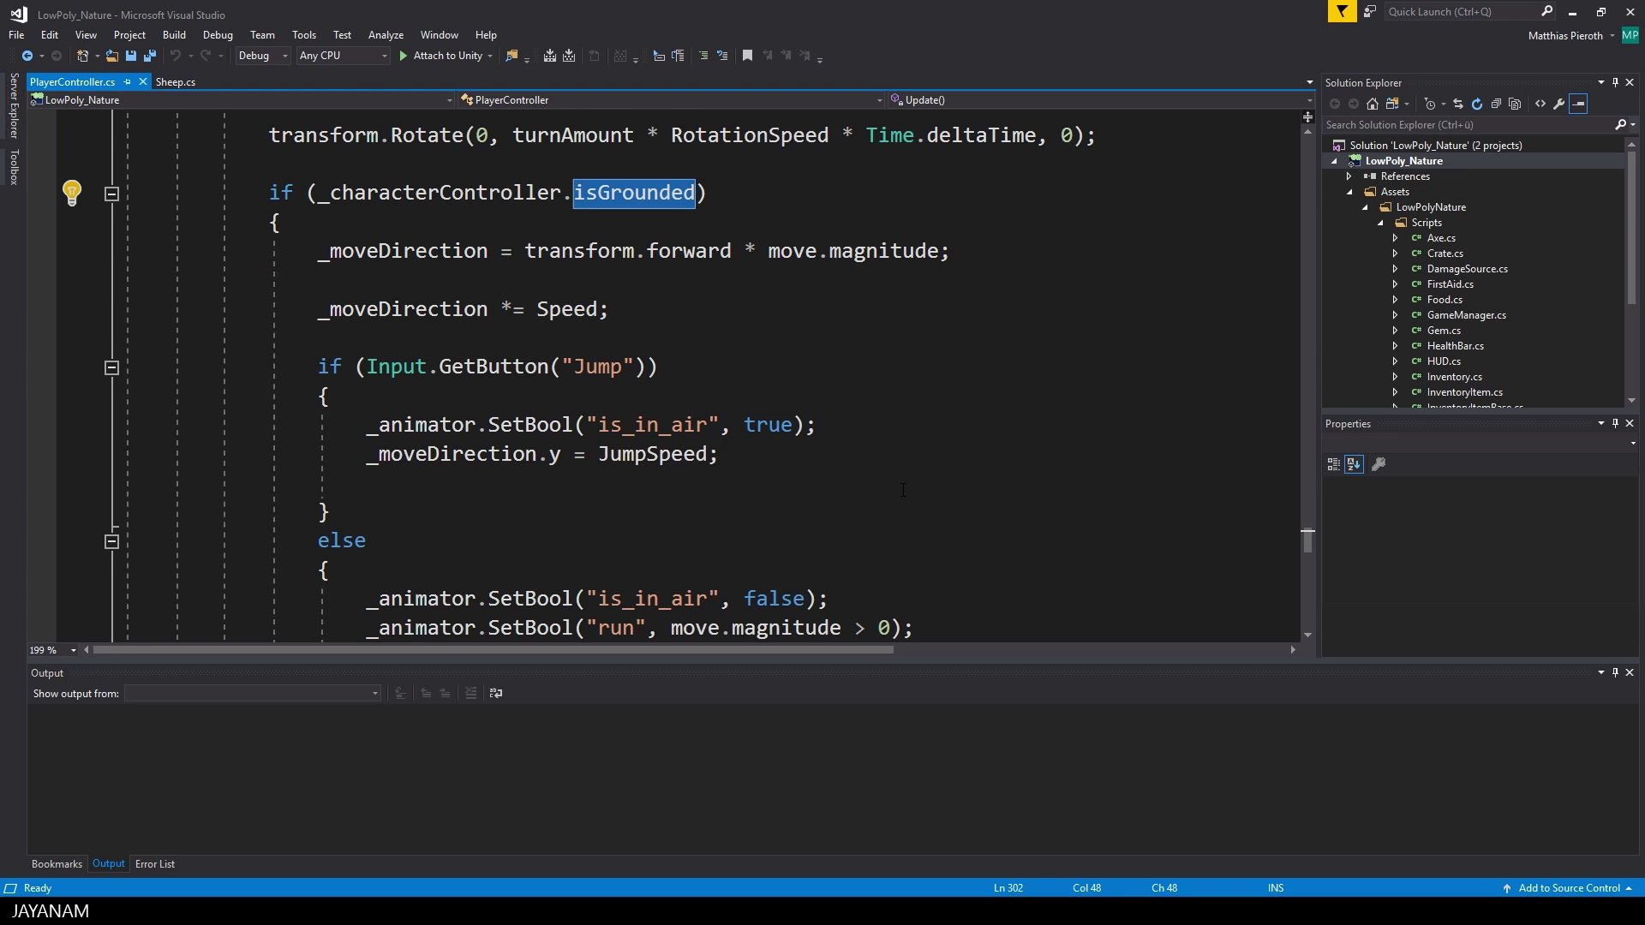
{"action": "left_click_drag", "start_coordinate": [647, 365], "coordinate": [367, 365]}
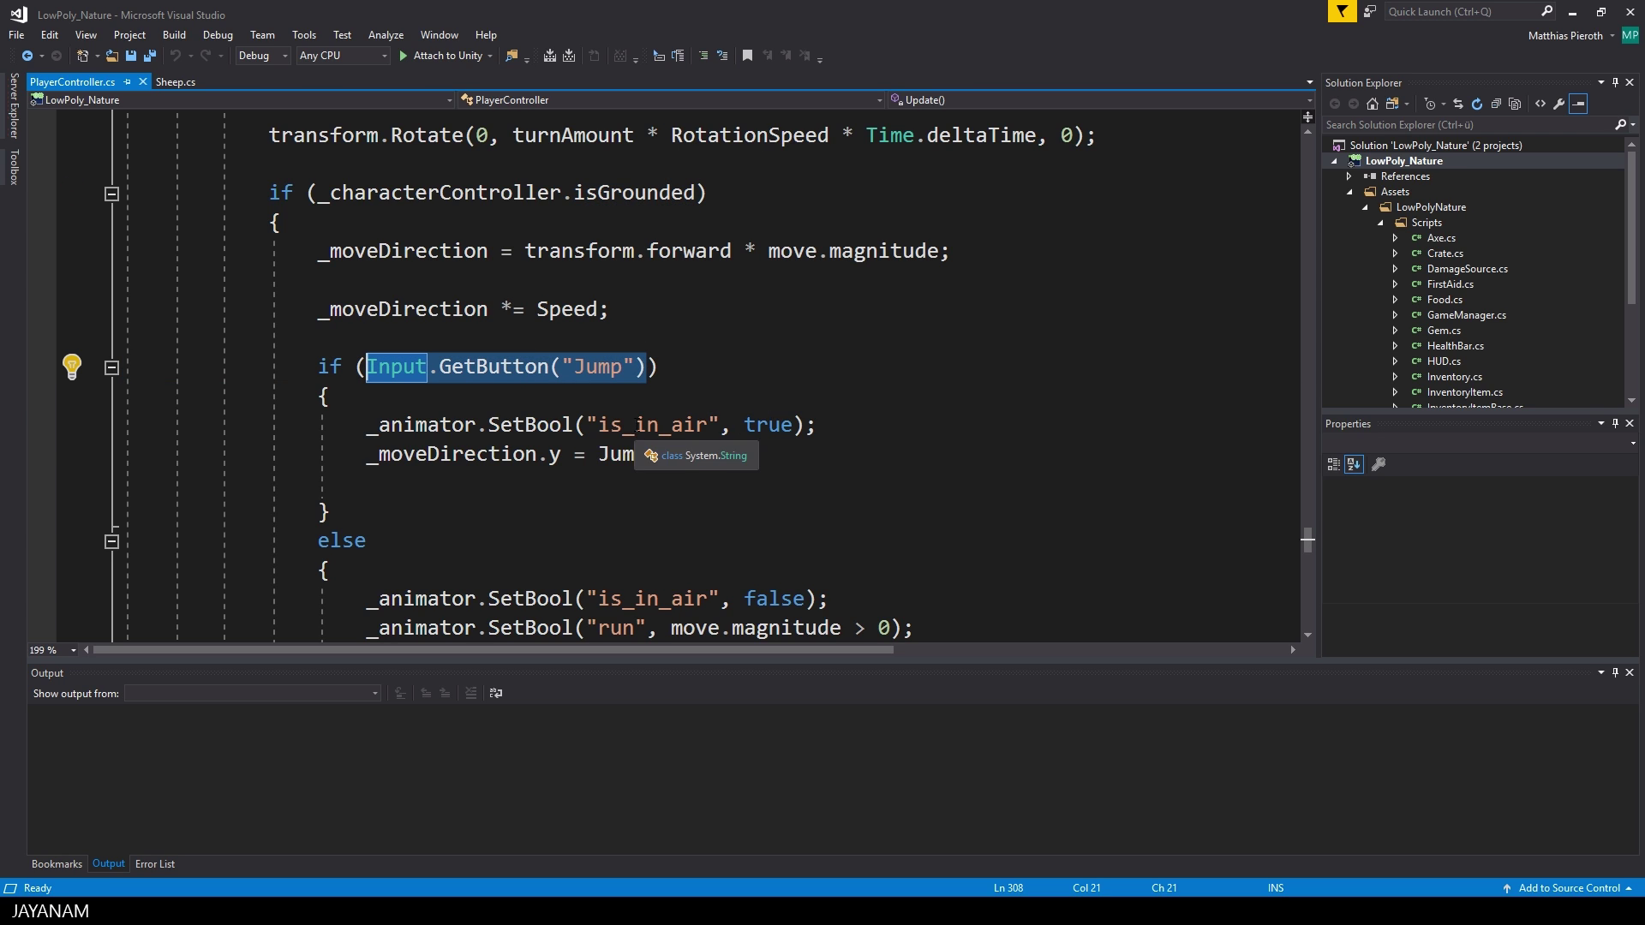
{"action": "double_click", "coordinate": [651, 425]}
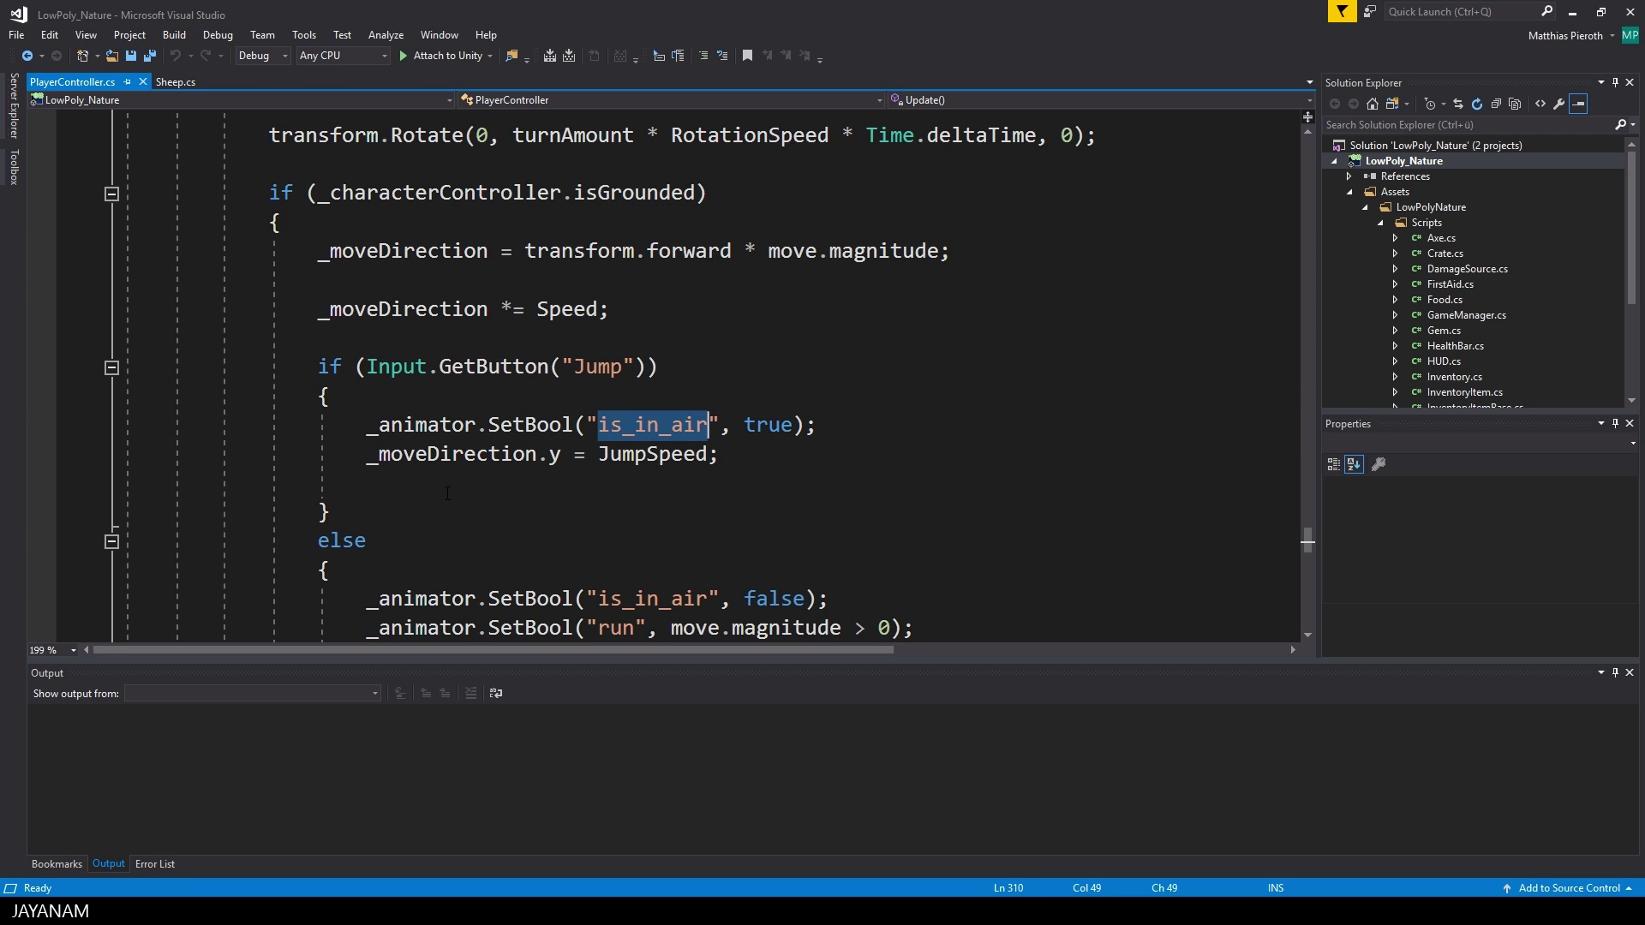
{"action": "left_click", "coordinate": [441, 454]}
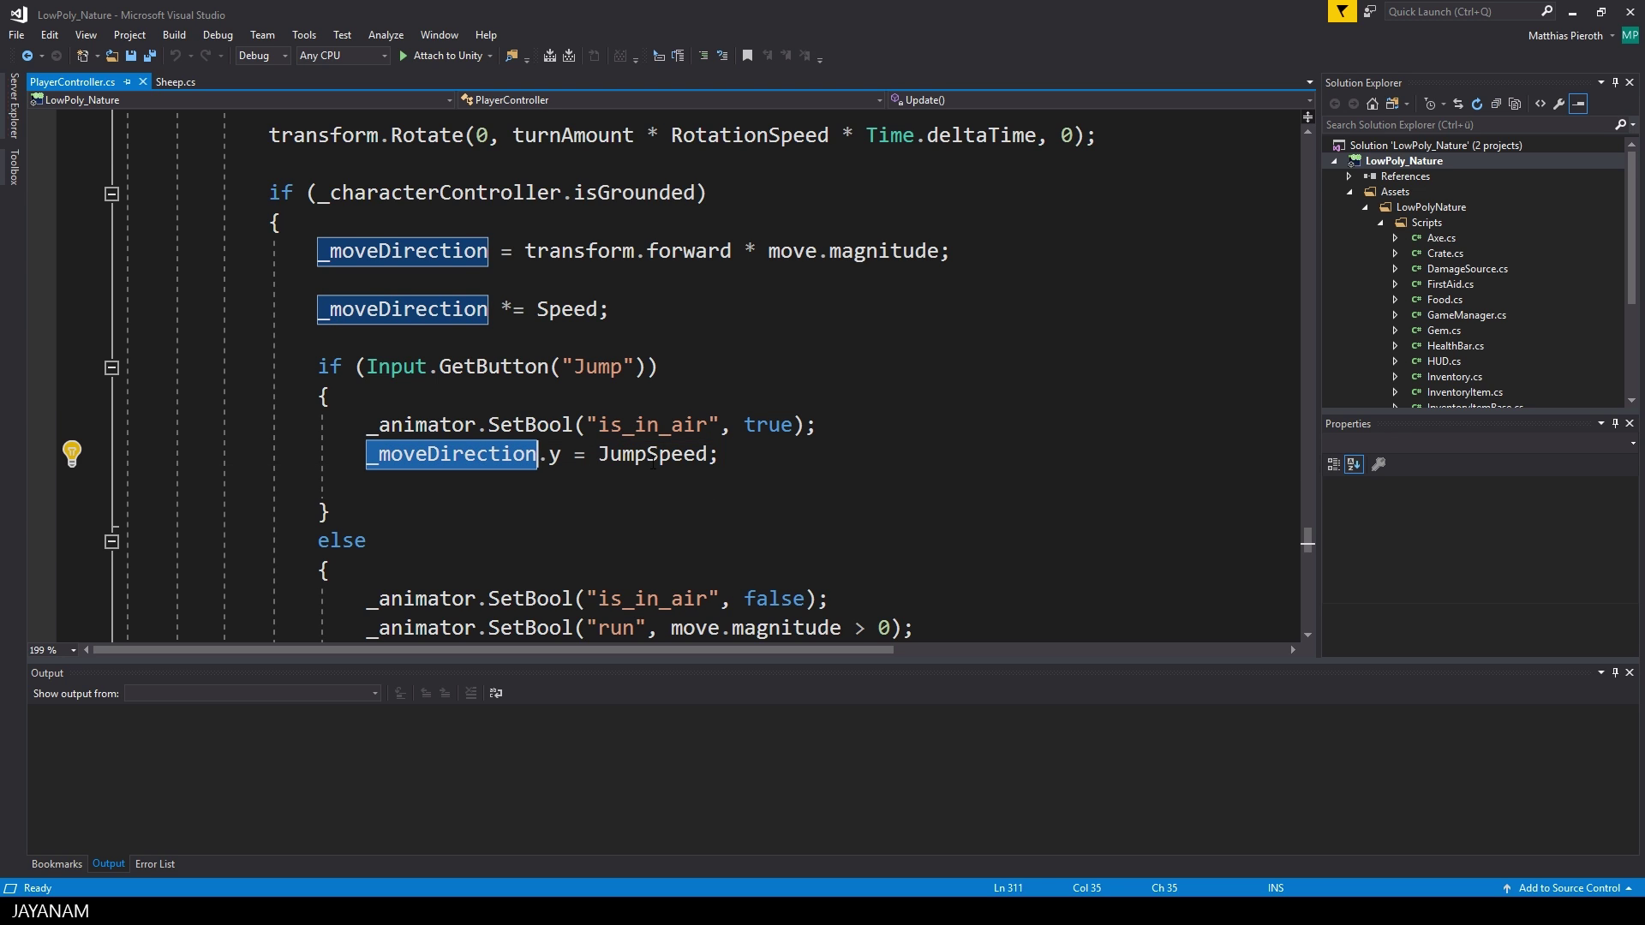
Step: Look up the definition of JumpSpeed, return to the jump code and highlight is_in_air in the else branch
{"action": "double_click", "coordinate": [651, 454]}
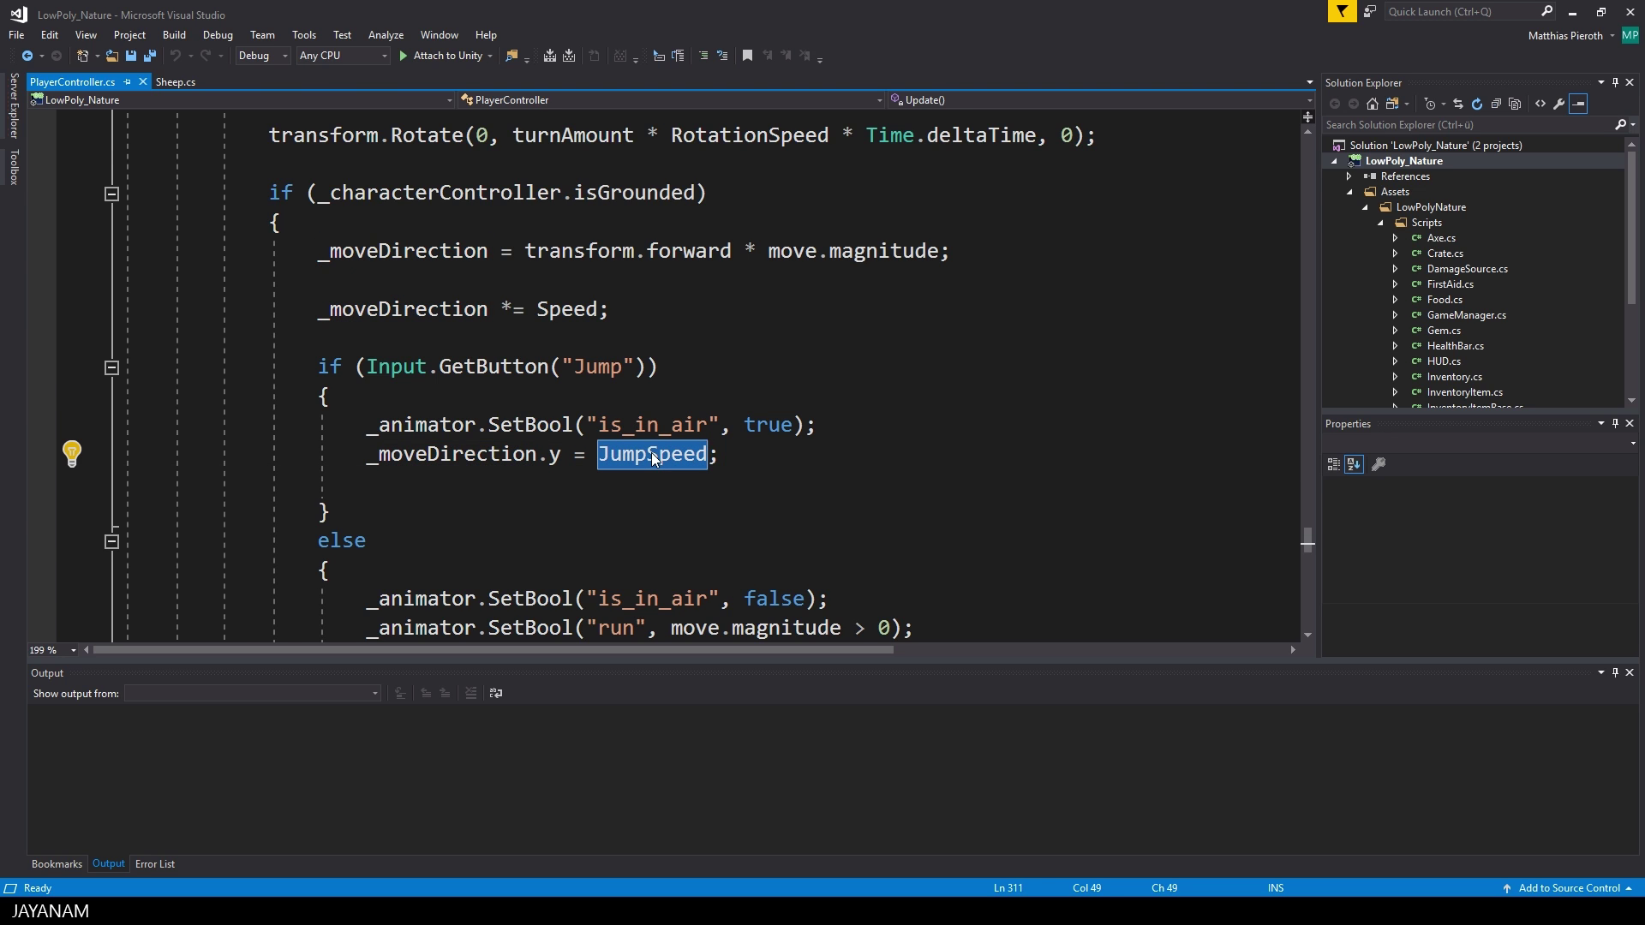
{"action": "key", "text": "F12"}
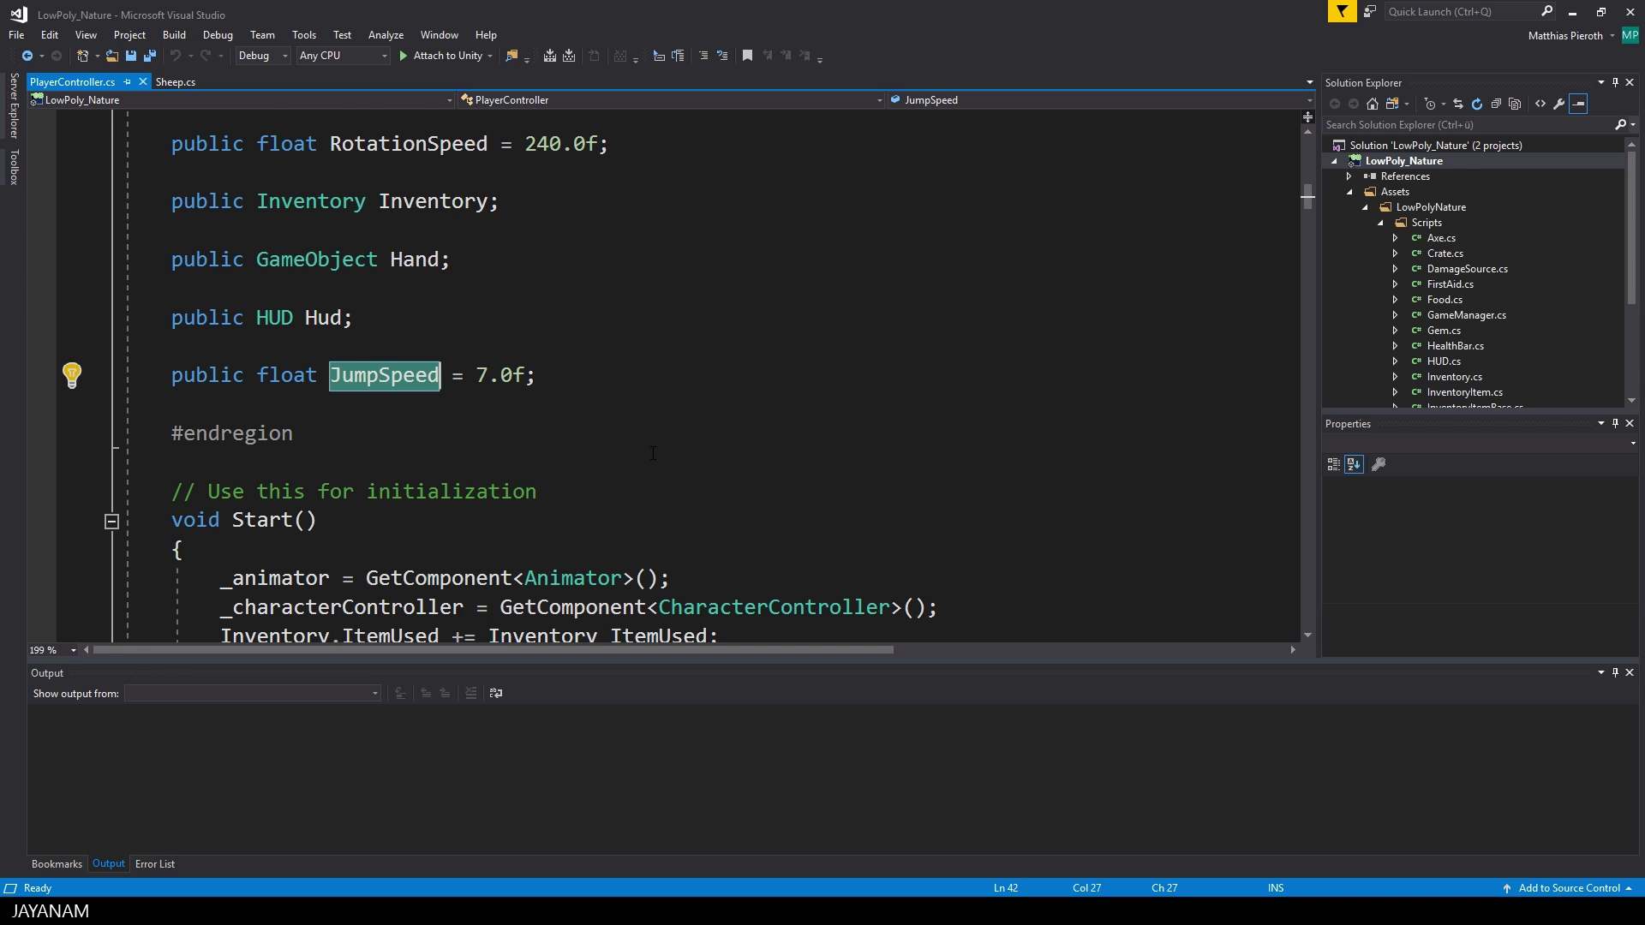
{"action": "key", "text": "ctrl+minus"}
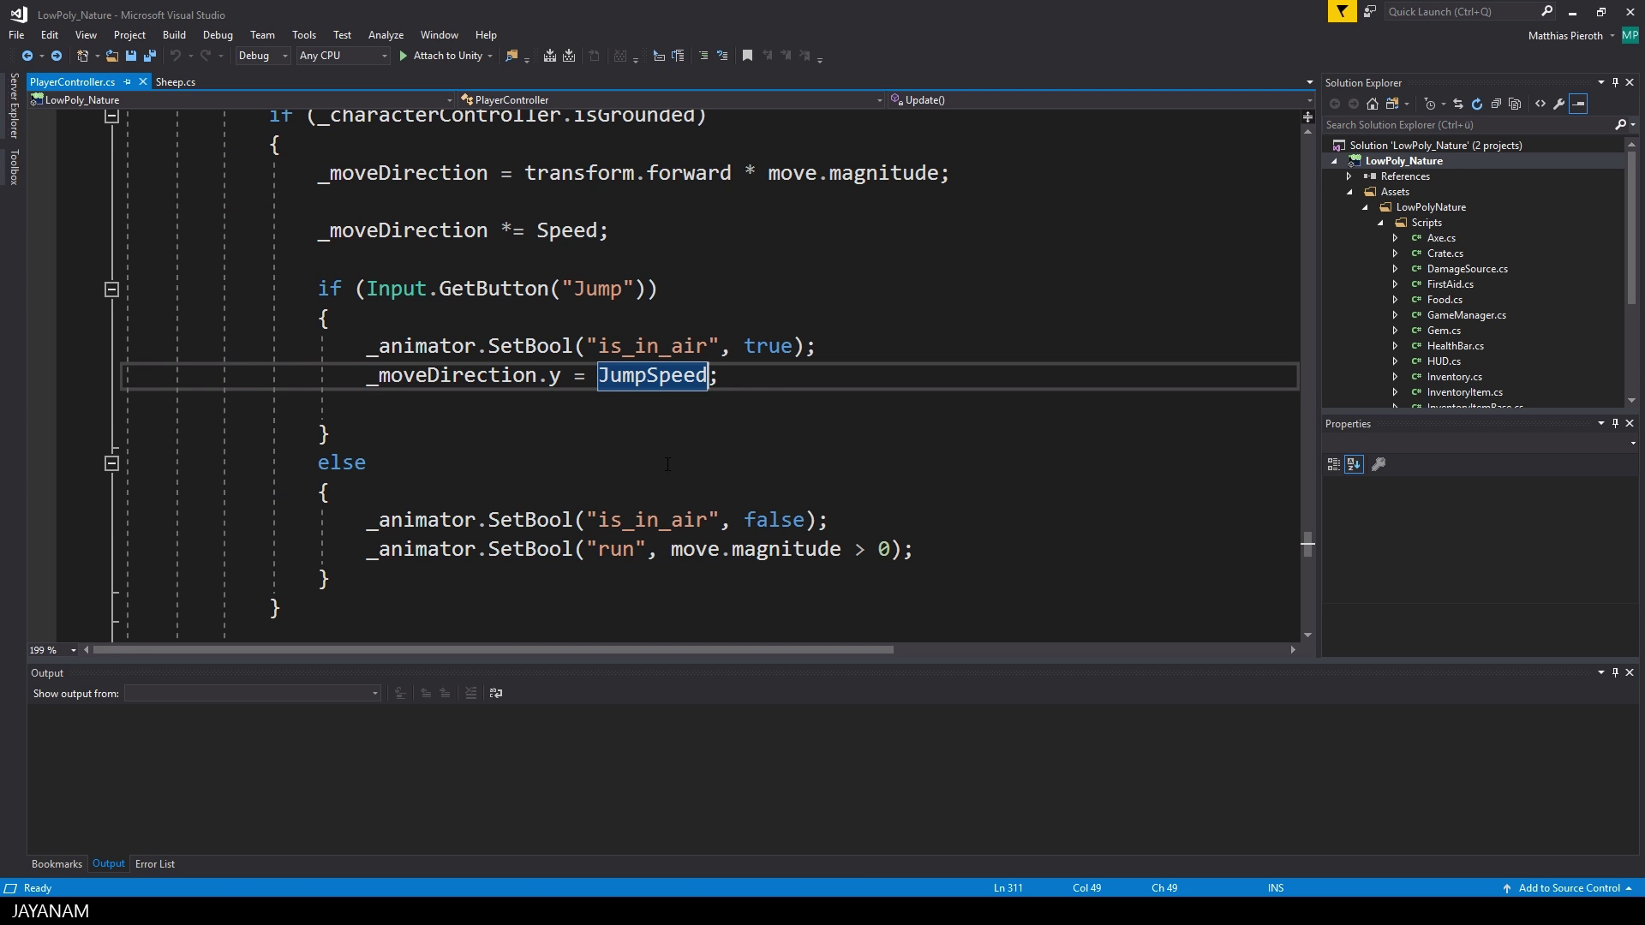
{"action": "double_click", "coordinate": [651, 520]}
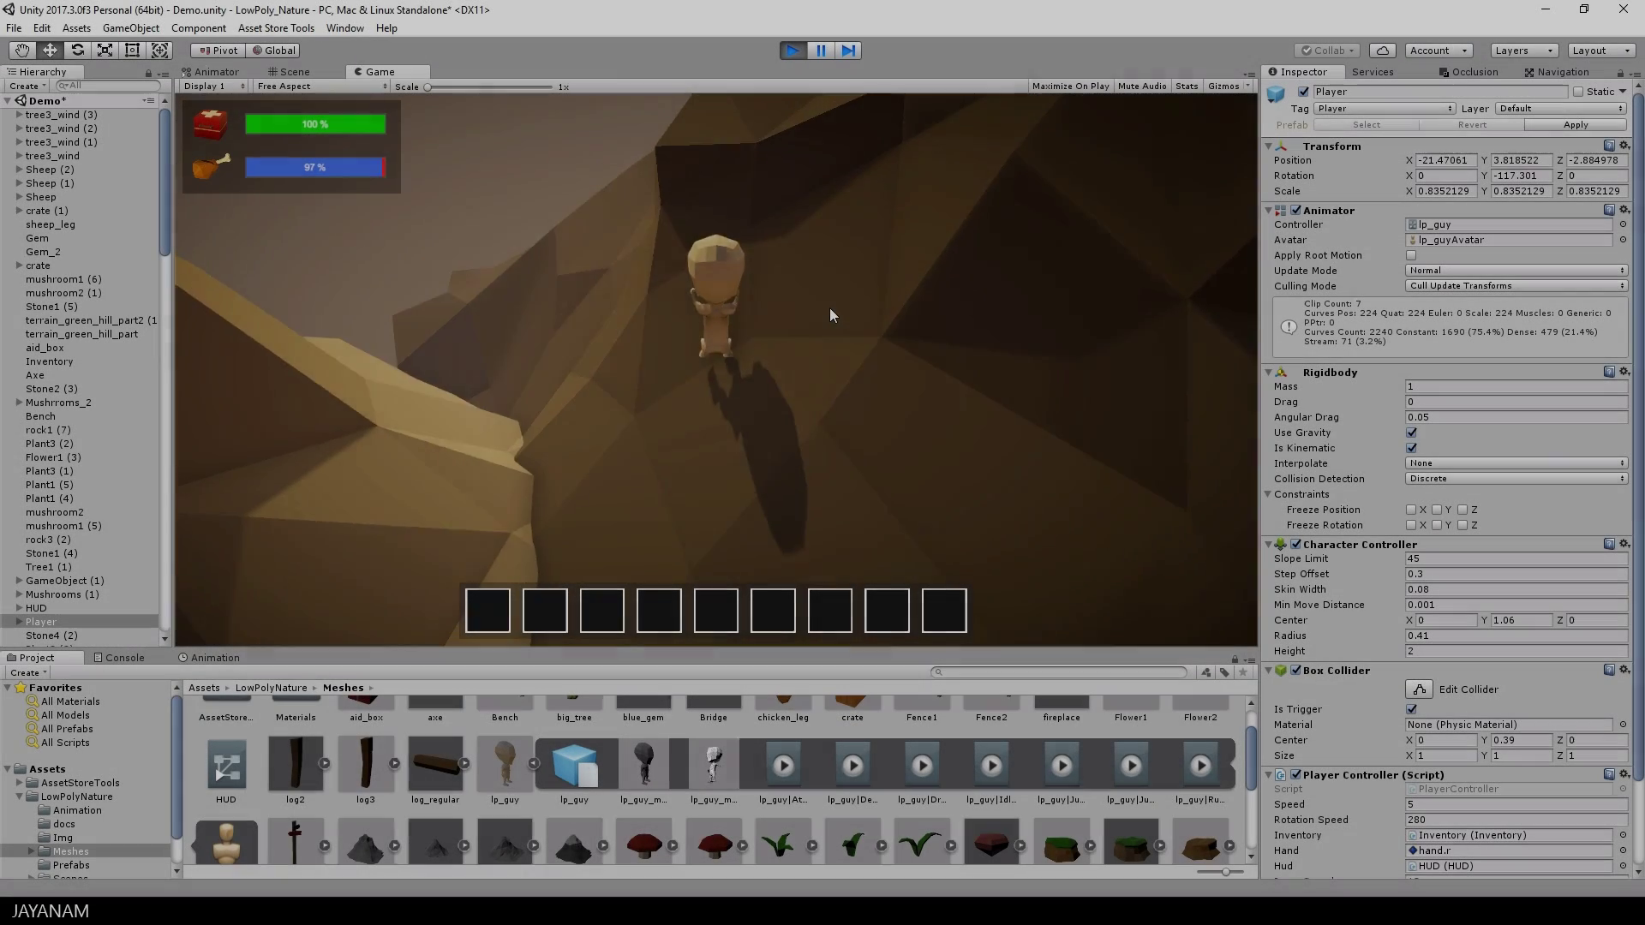
Step: Test the character in the running Unity game by moving it down the rocks, past the sheep to the crate, and jumping
{"action": "key", "text": "d"}
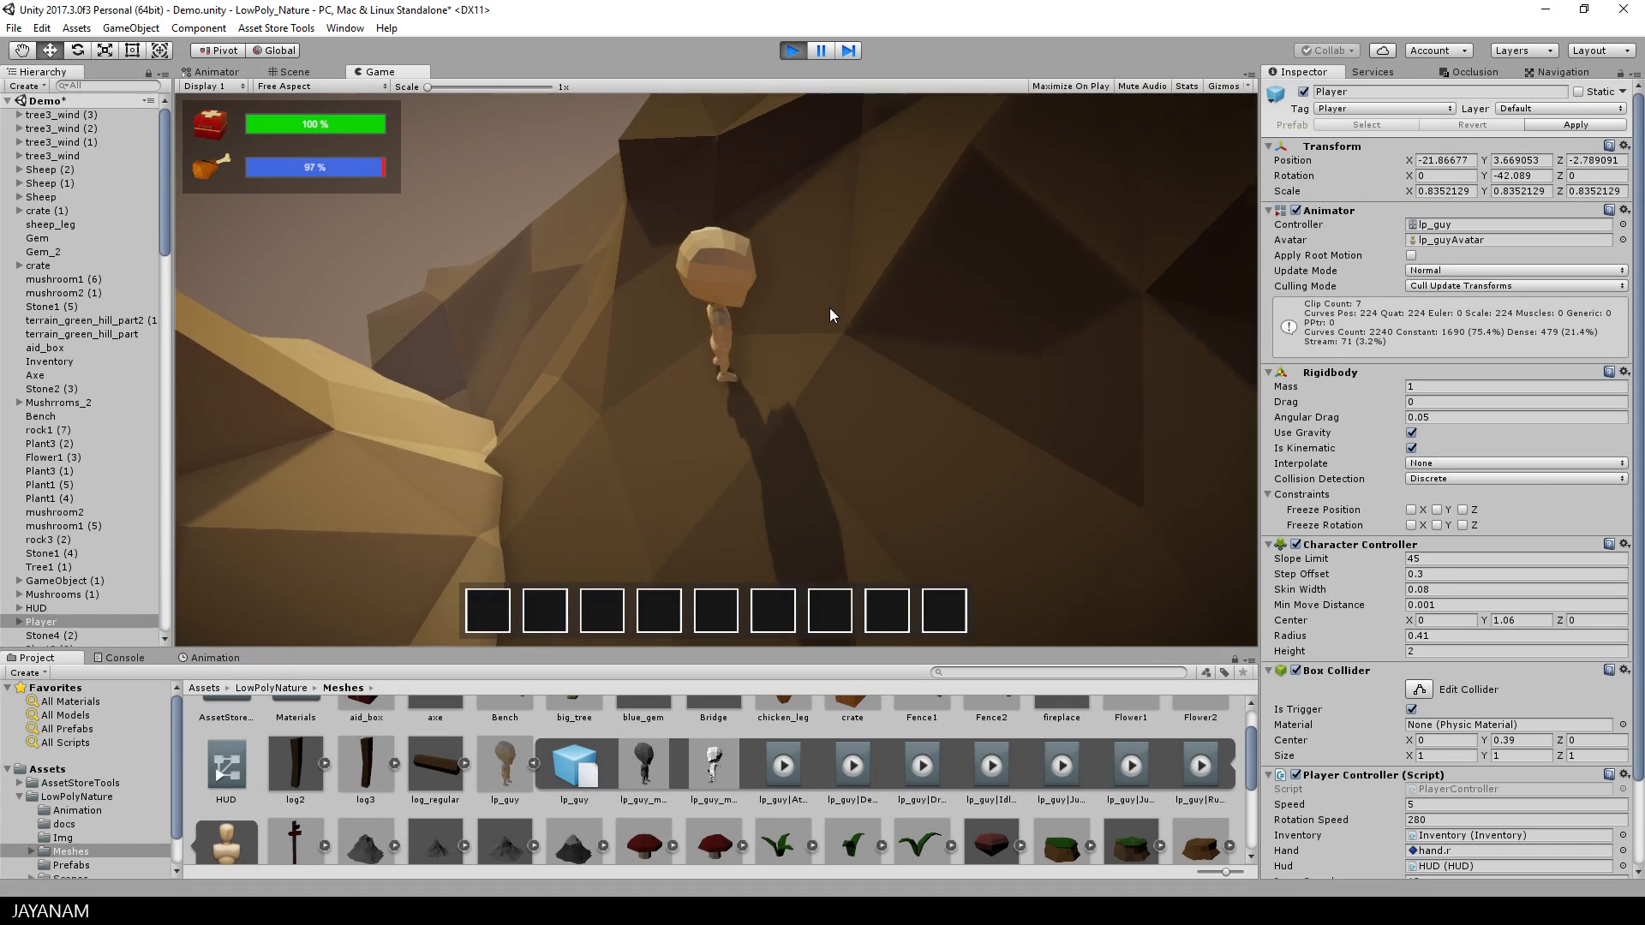
{"action": "key", "text": "s"}
{"action": "key", "text": "w"}
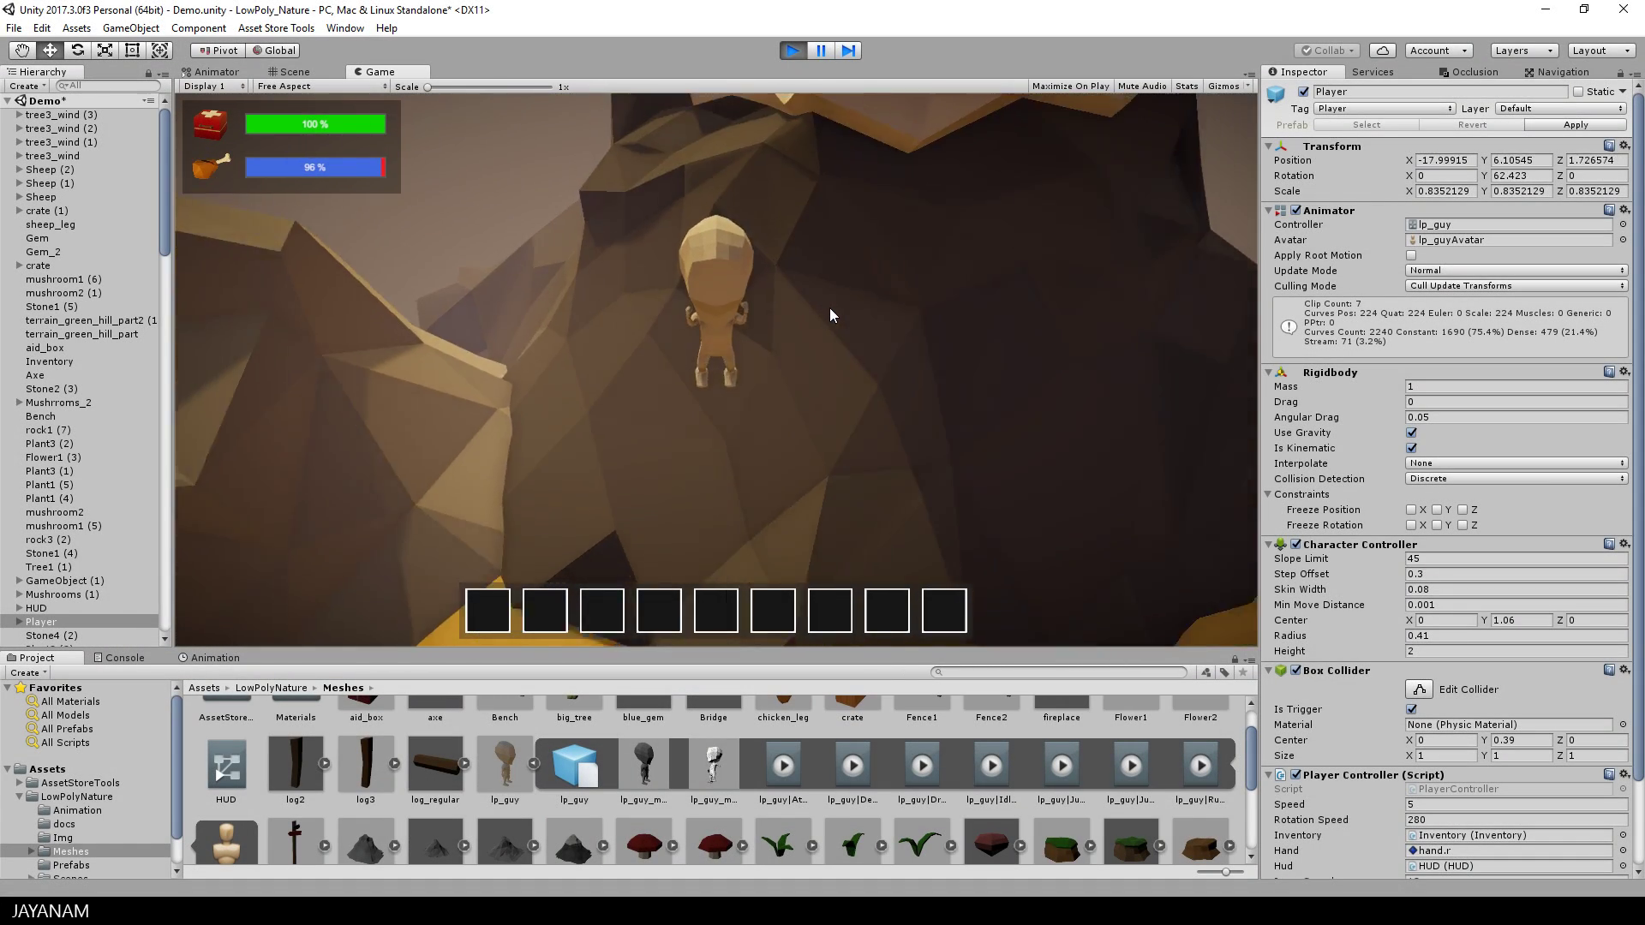
{"action": "key", "text": "s"}
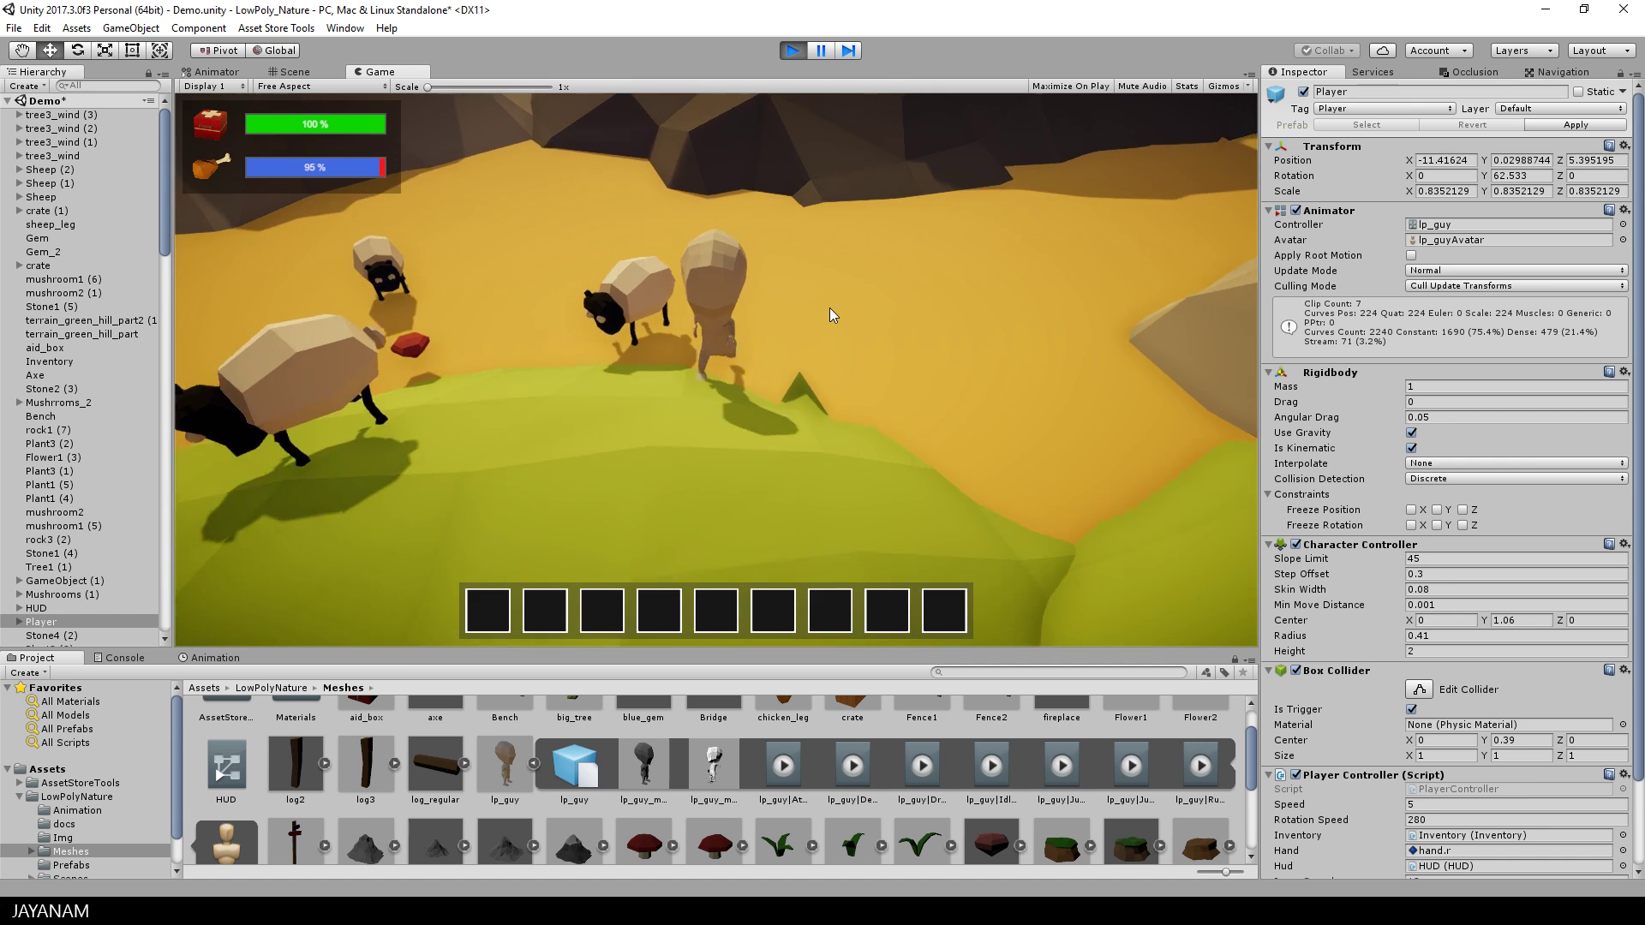
{"action": "key", "text": "a"}
{"action": "key", "text": "space"}
{"action": "key", "text": "w"}
{"action": "key", "text": "a"}
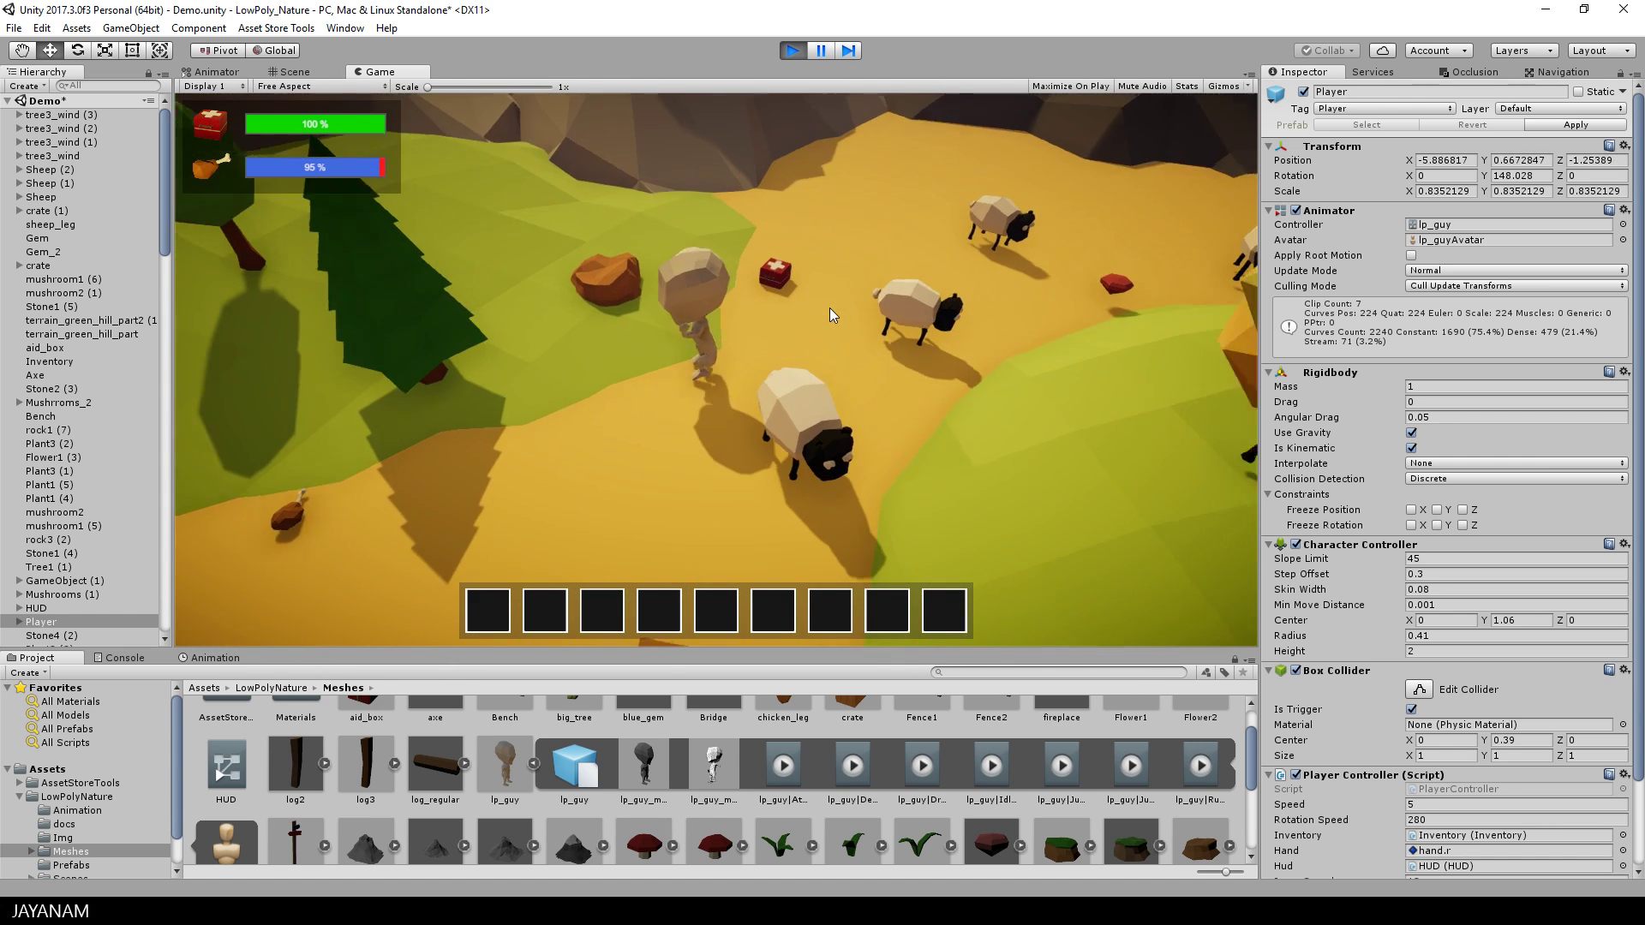
{"action": "key", "text": "w"}
{"action": "key", "text": "d"}
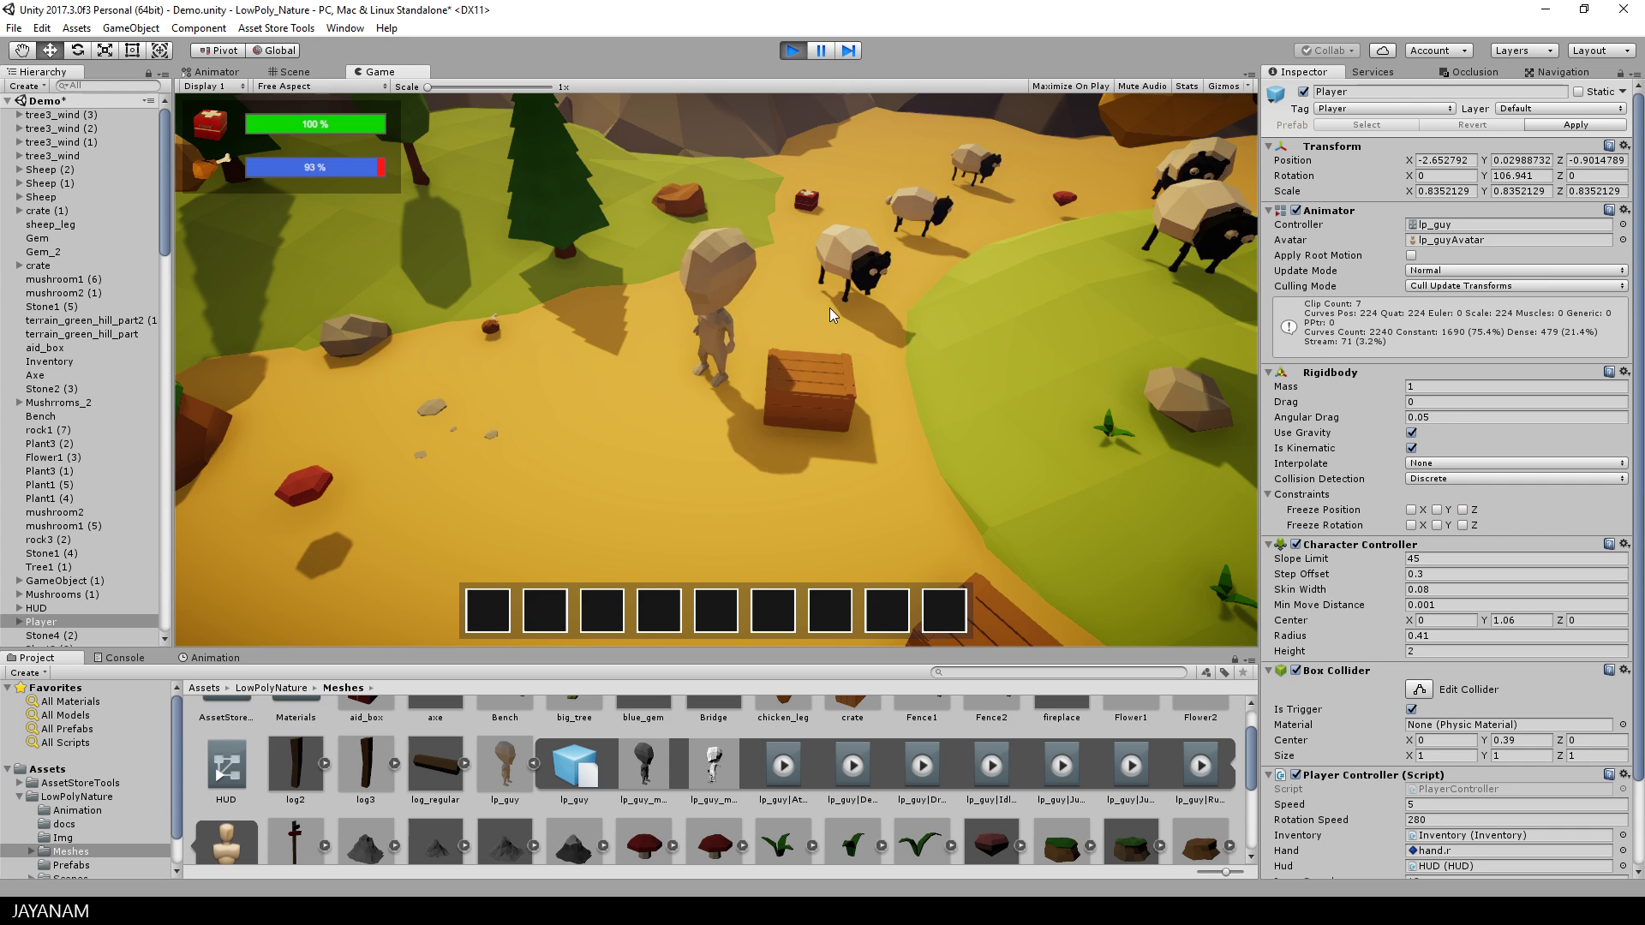
{"action": "key", "text": "space"}
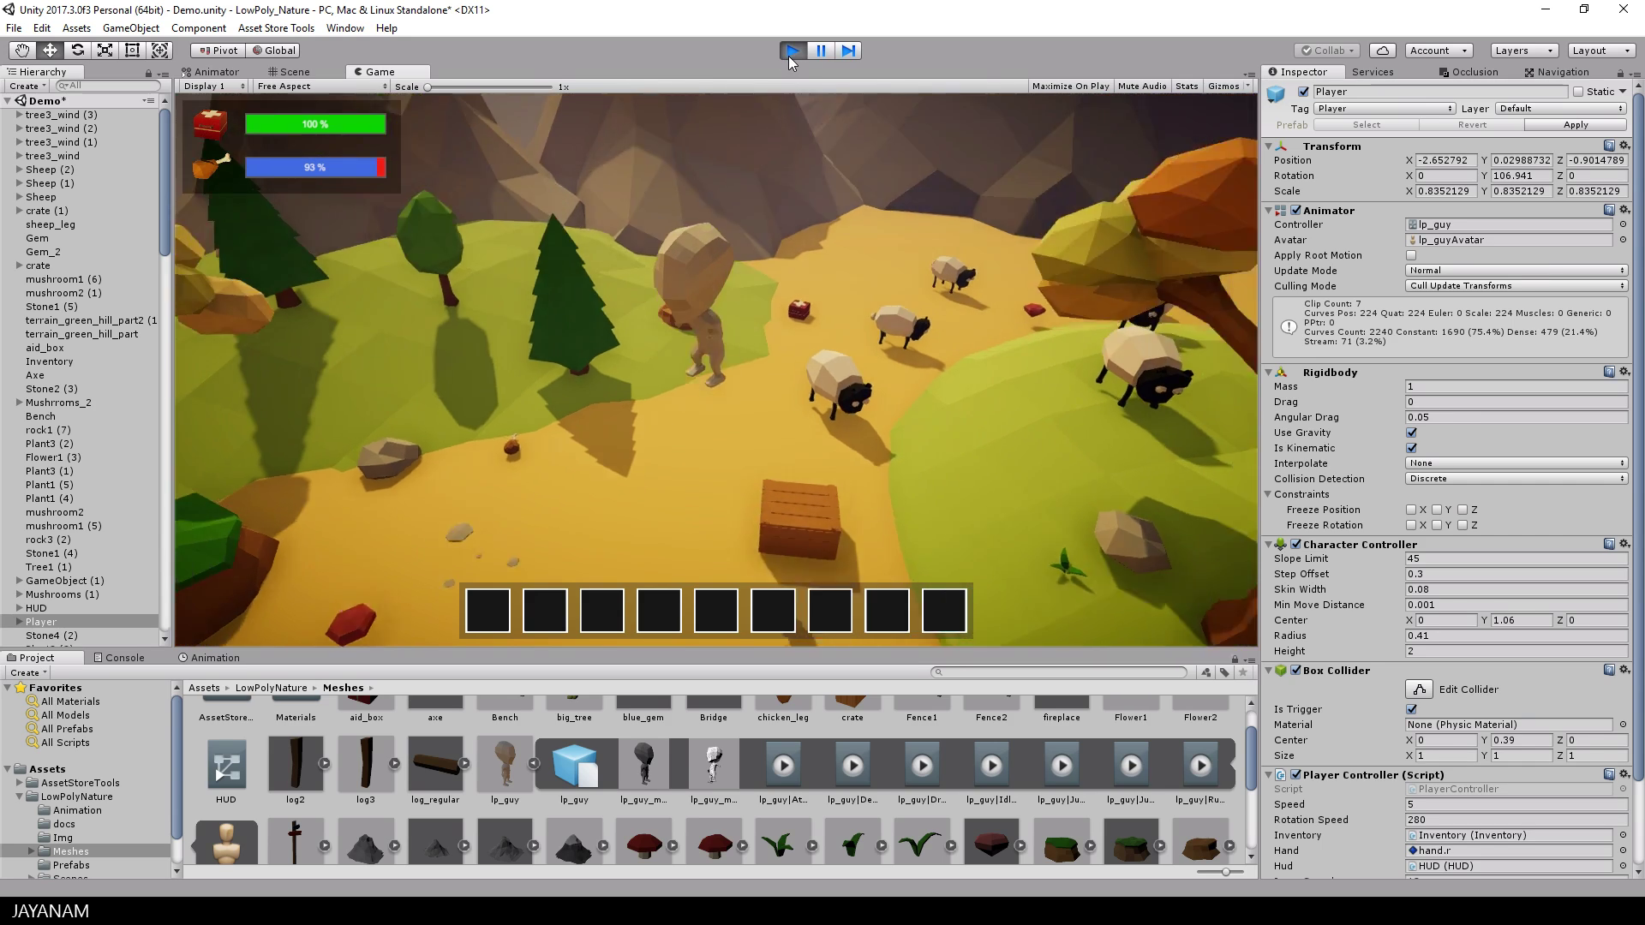